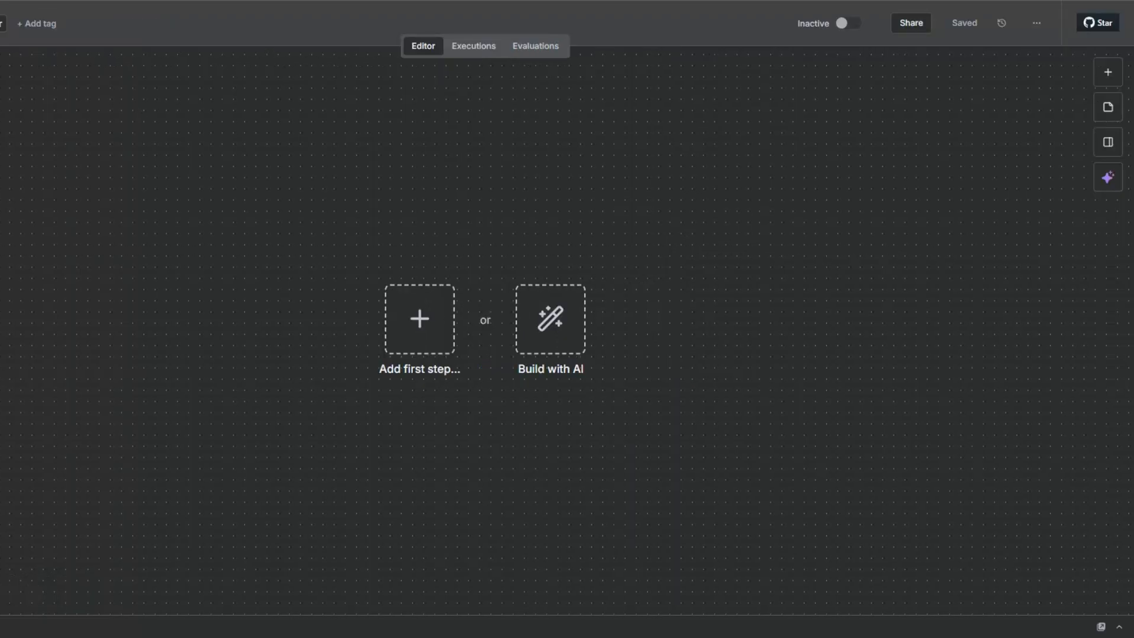
Step: Add a manual trigger as the first step of the workflow
left_click(390, 323)
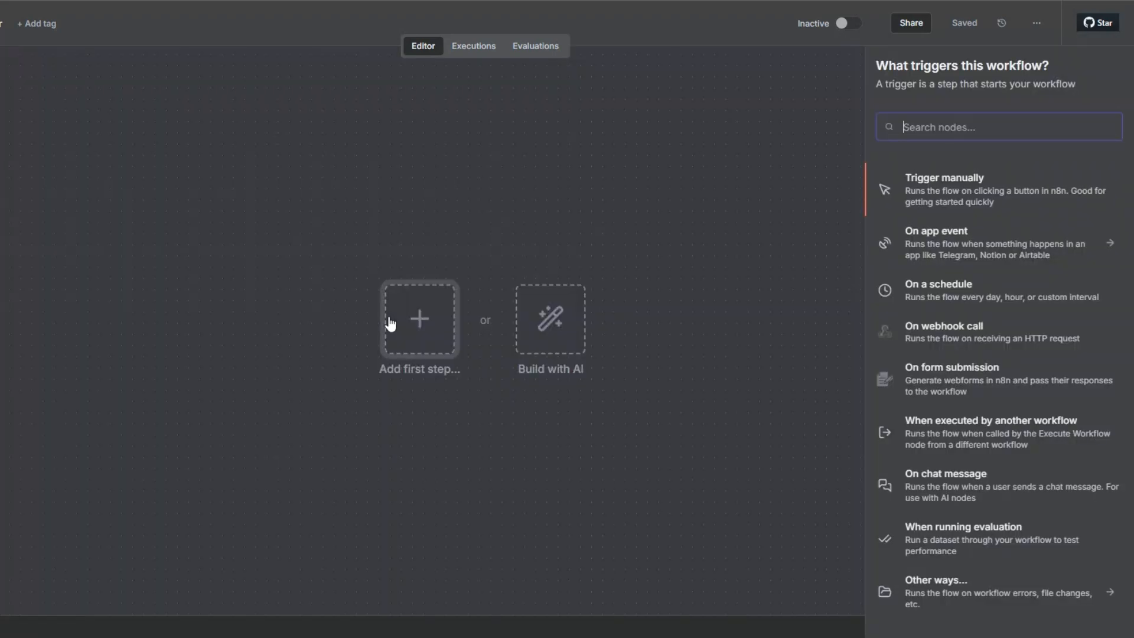
left_click(940, 185)
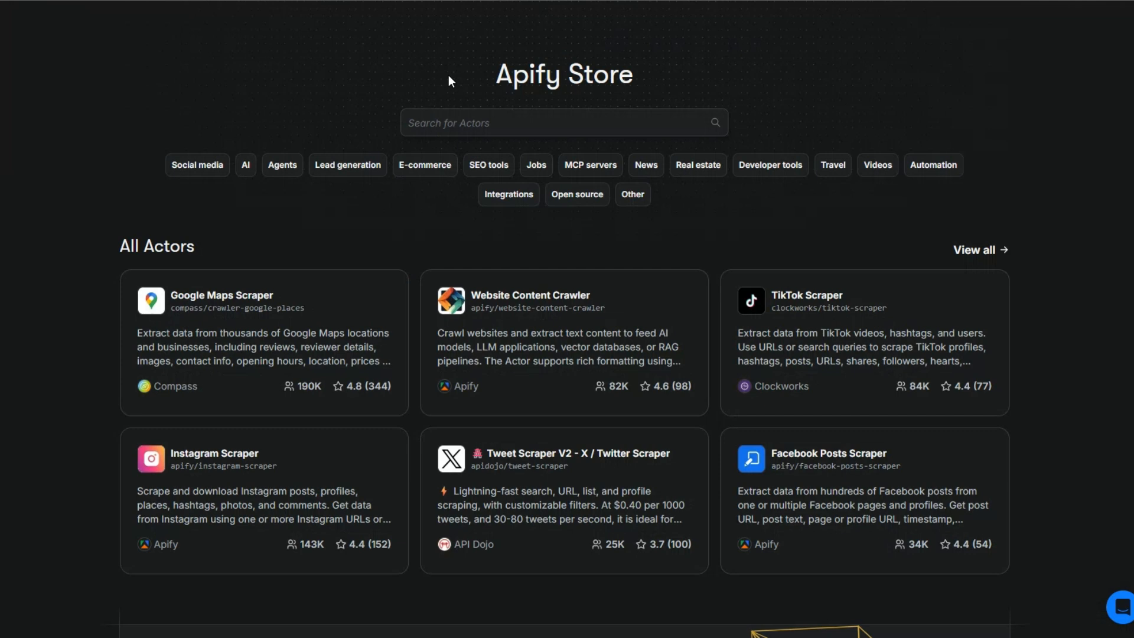
Step: Switch to the Apify Store and search its actors for "pinterest"
left_click_drag(448, 76, 645, 84)
left_click(478, 78)
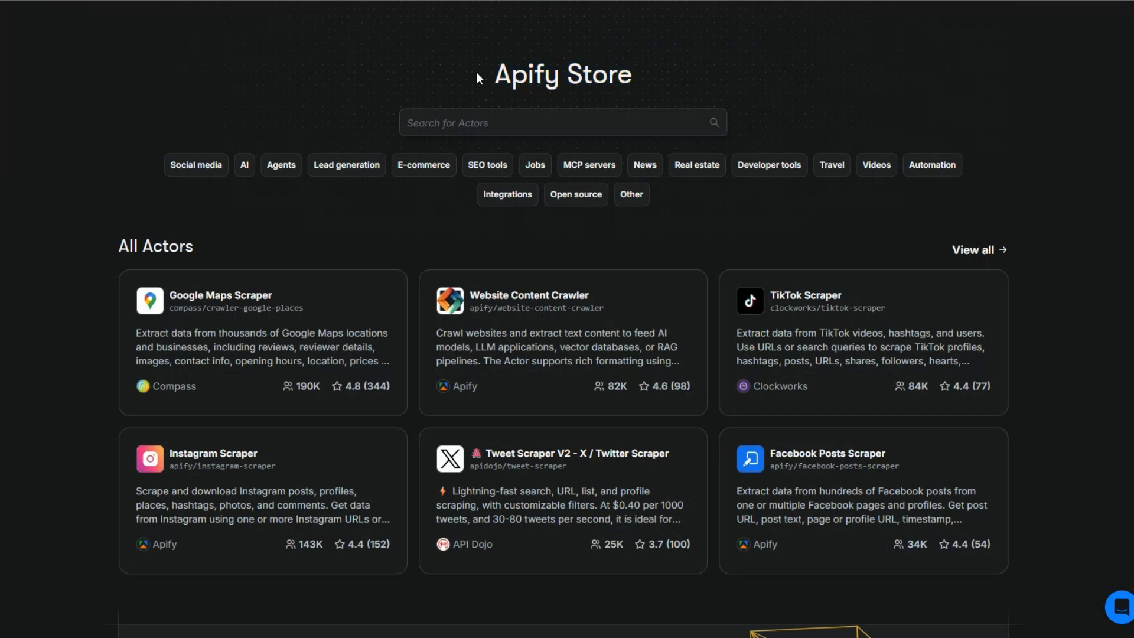
left_click(478, 123)
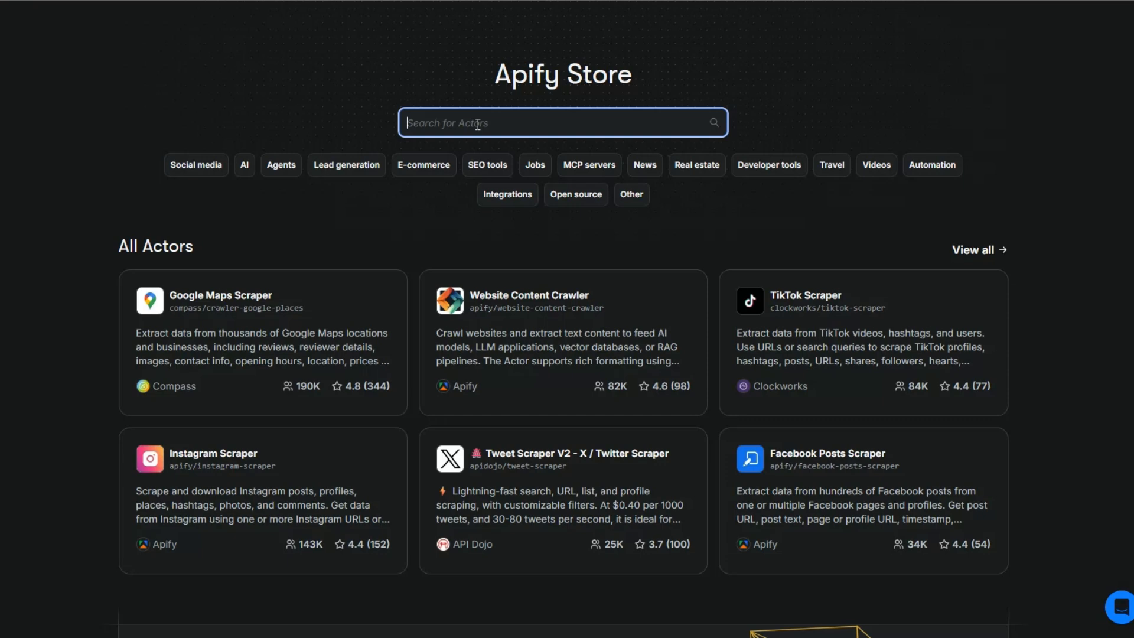
type("pint")
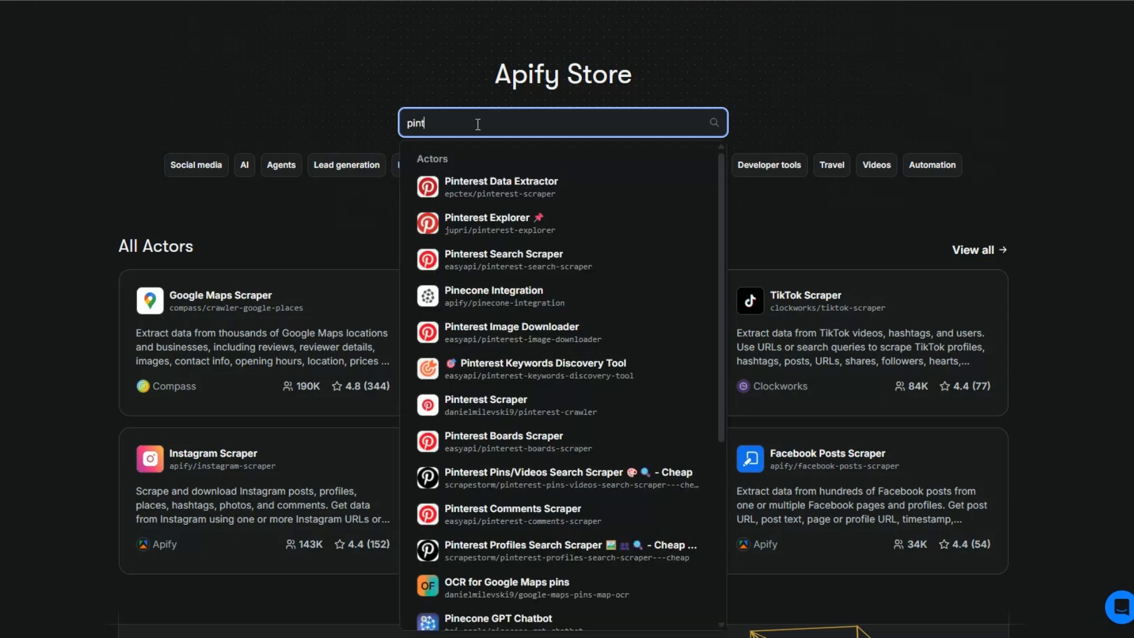
type("erest")
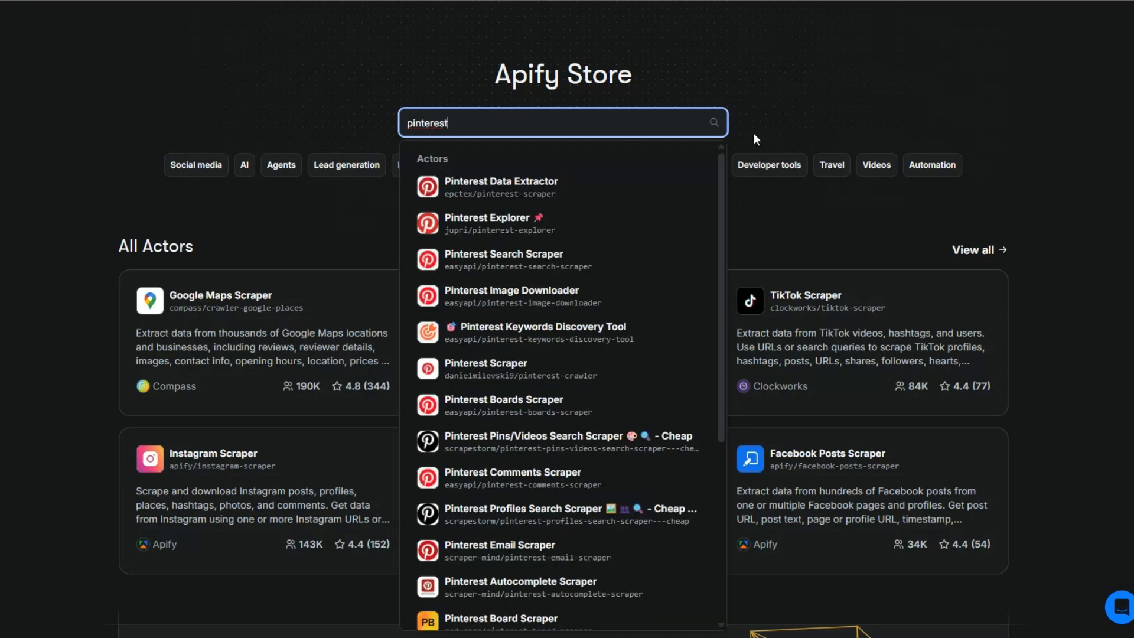
left_click(713, 121)
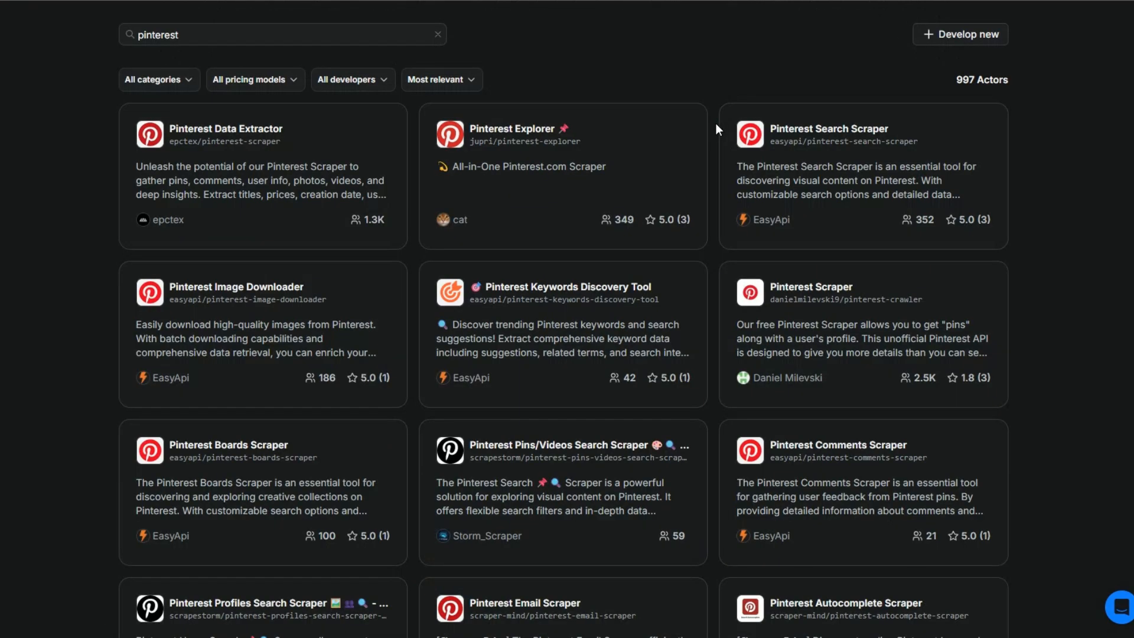
Step: Browse the search results and open the Pinterest Data Extractor actor
left_click_drag(951, 81, 1045, 172)
scroll(1045, 177, "down", 5)
scroll(1045, 179, "up", 5)
left_click(1044, 179)
left_click(255, 131)
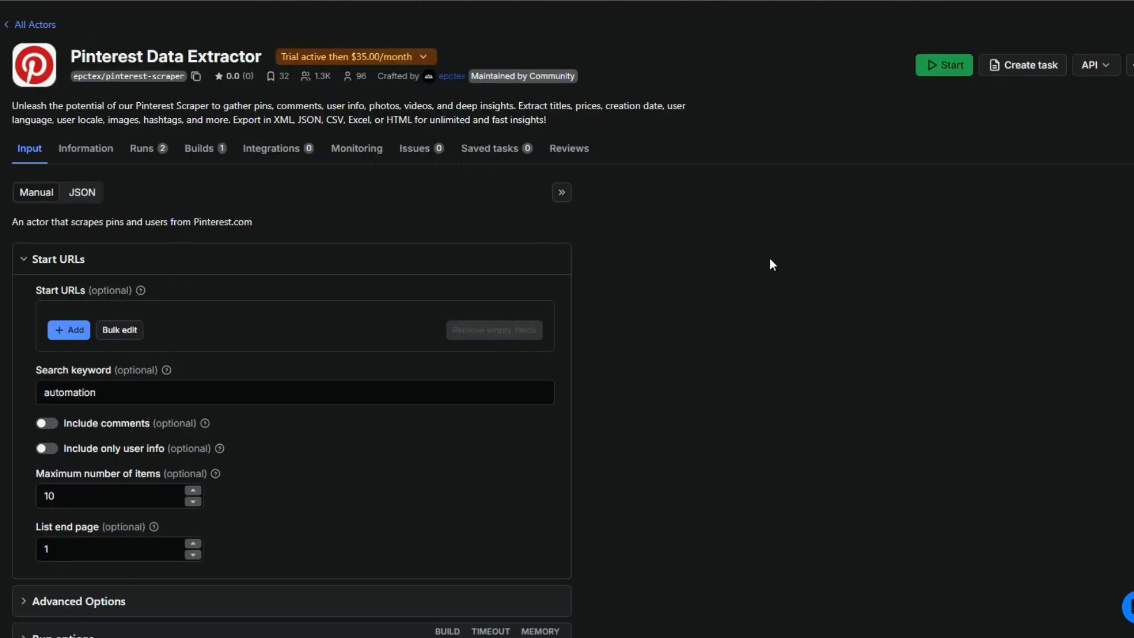
Step: Check the search keyword and maximum number of items in the actor's input, and start a run
scroll(770, 259, "down", 2)
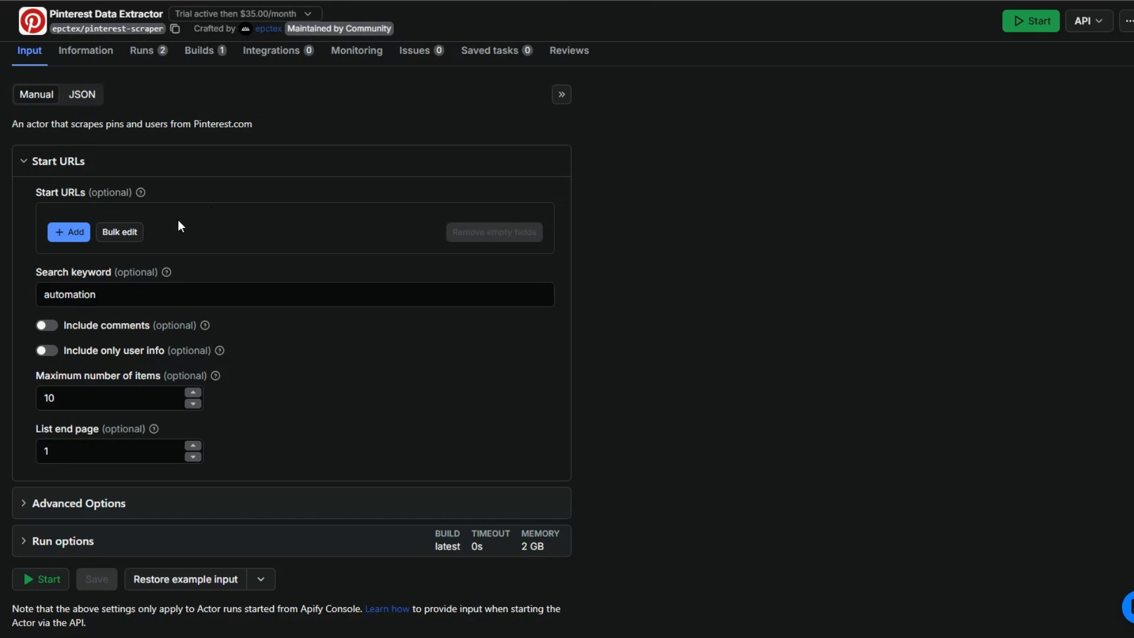
left_click(243, 297)
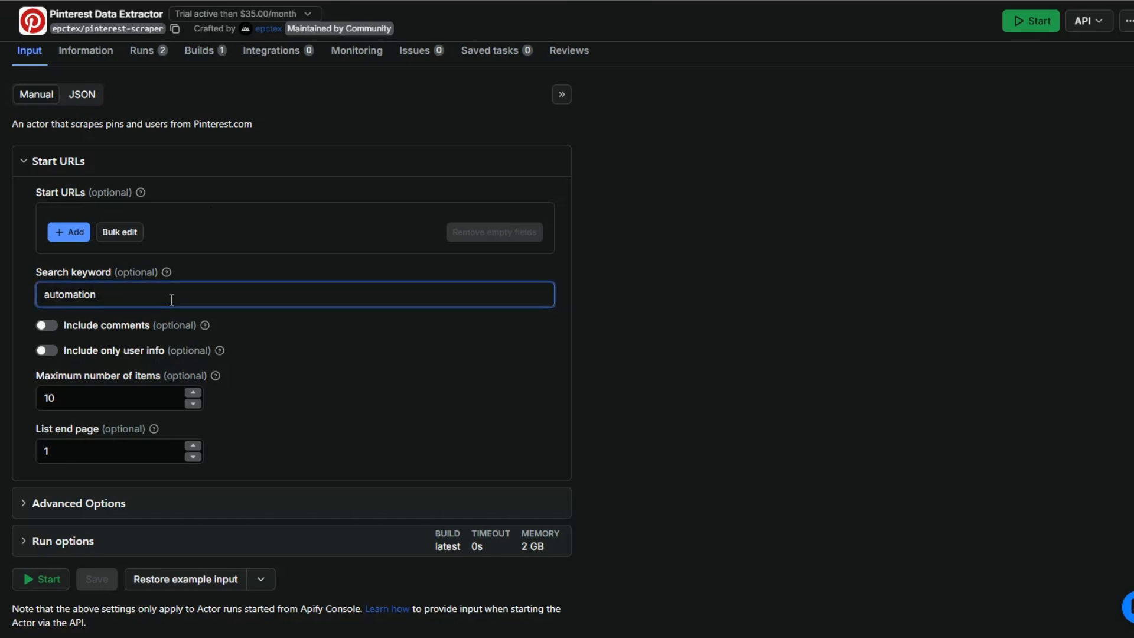
scroll(171, 300, "down", 1)
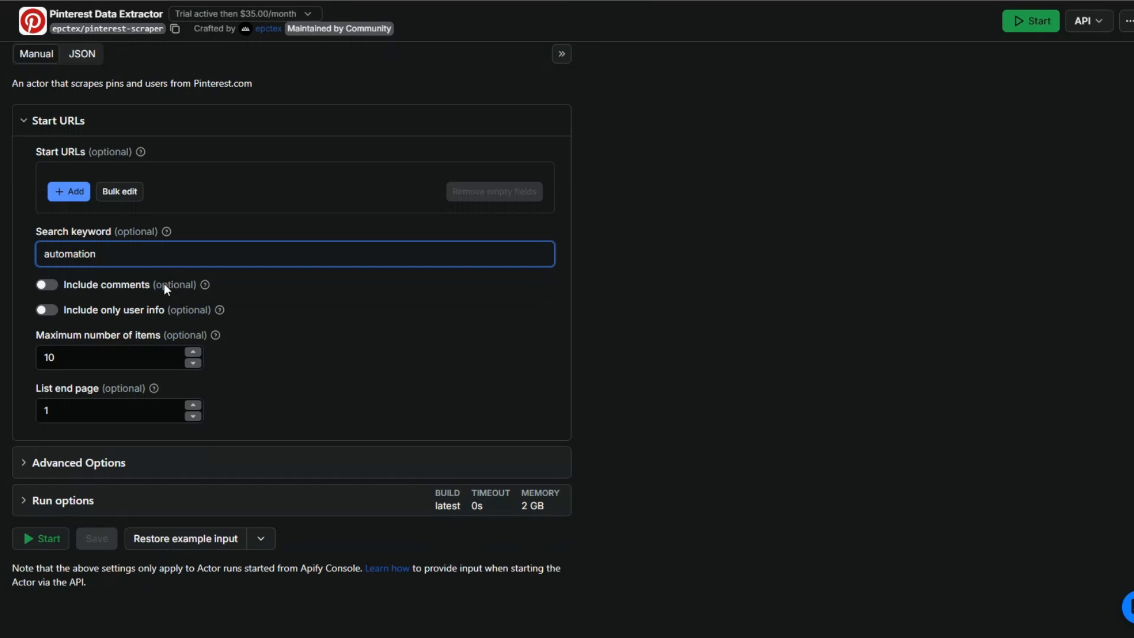
mouse_move(104, 254)
left_mouse_down()
mouse_move(33, 249)
mouse_move(106, 253)
left_mouse_up()
left_click(100, 362)
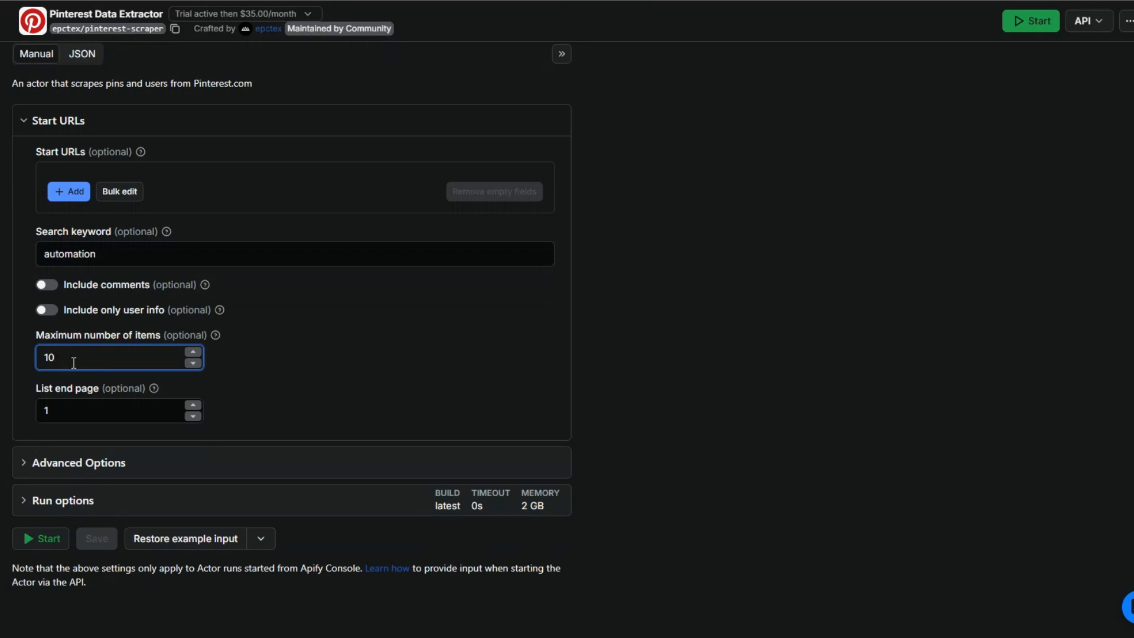
left_click(47, 540)
left_click(121, 245)
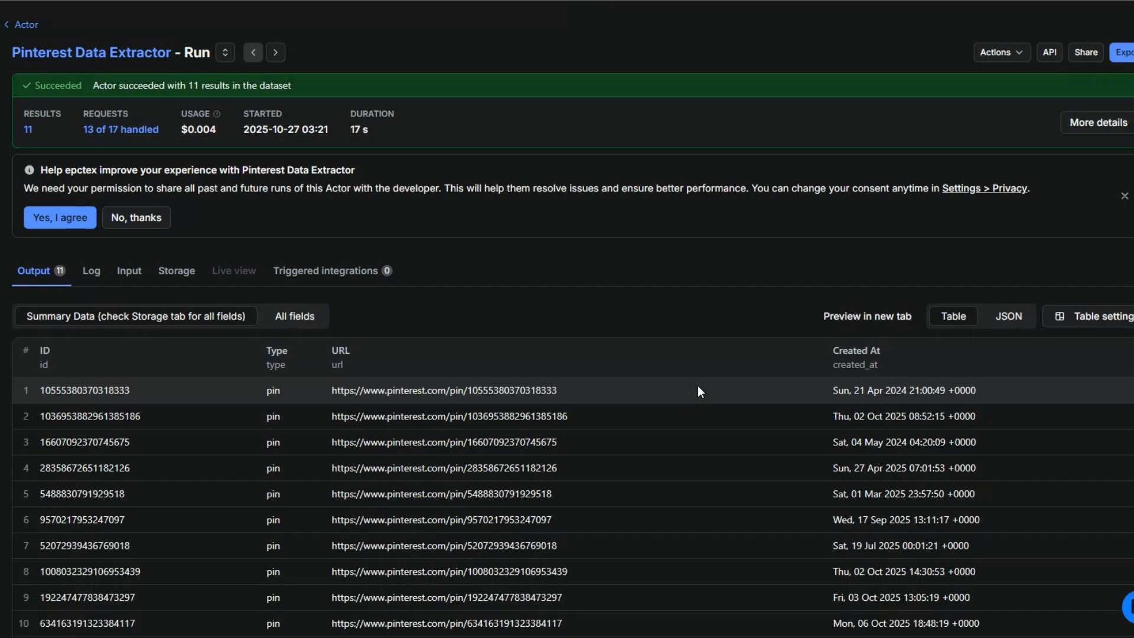
Step: Review the run's output table and open the URL of the first pin
scroll(708, 398, "down", 2)
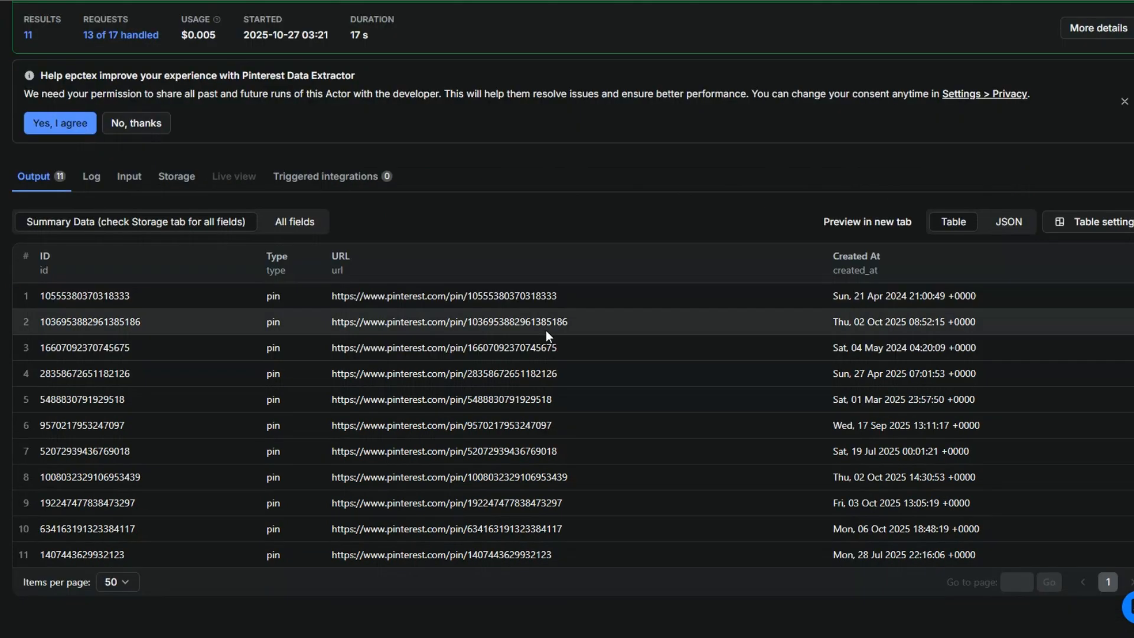
scroll(546, 331, "up", 2)
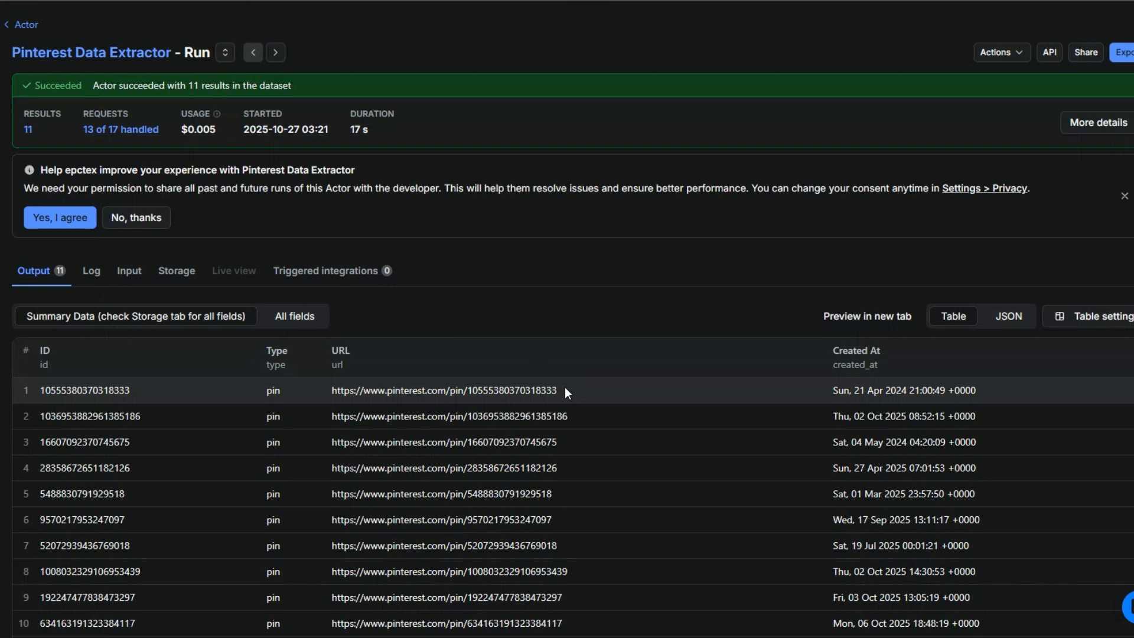
scroll(561, 388, "down", 2)
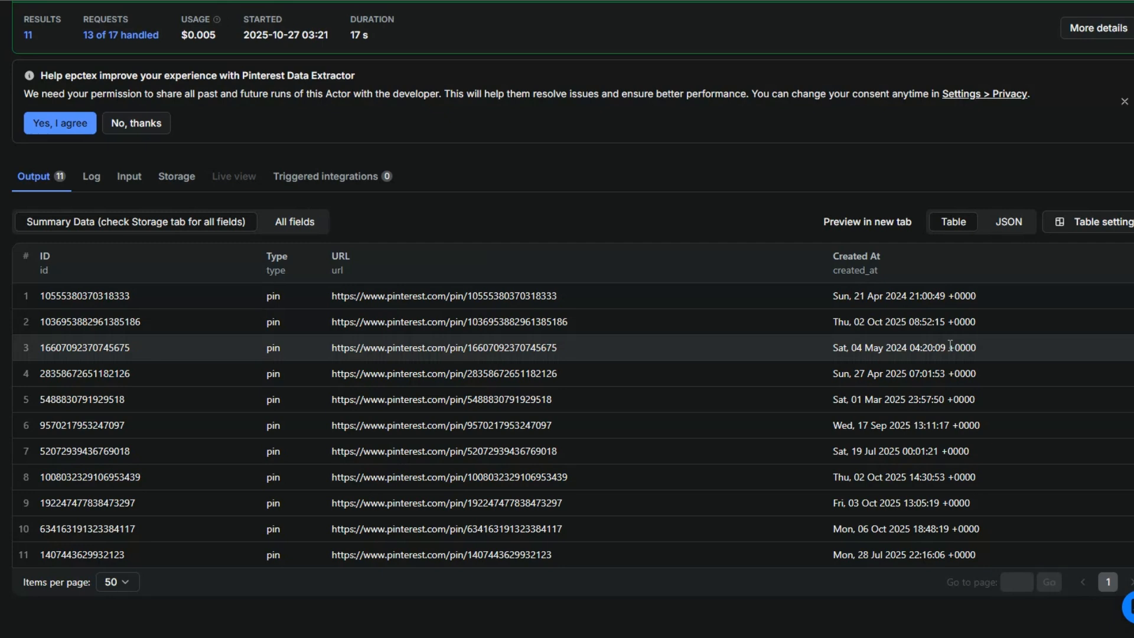
scroll(950, 344, "up", 2)
left_click_drag(326, 392, 561, 388)
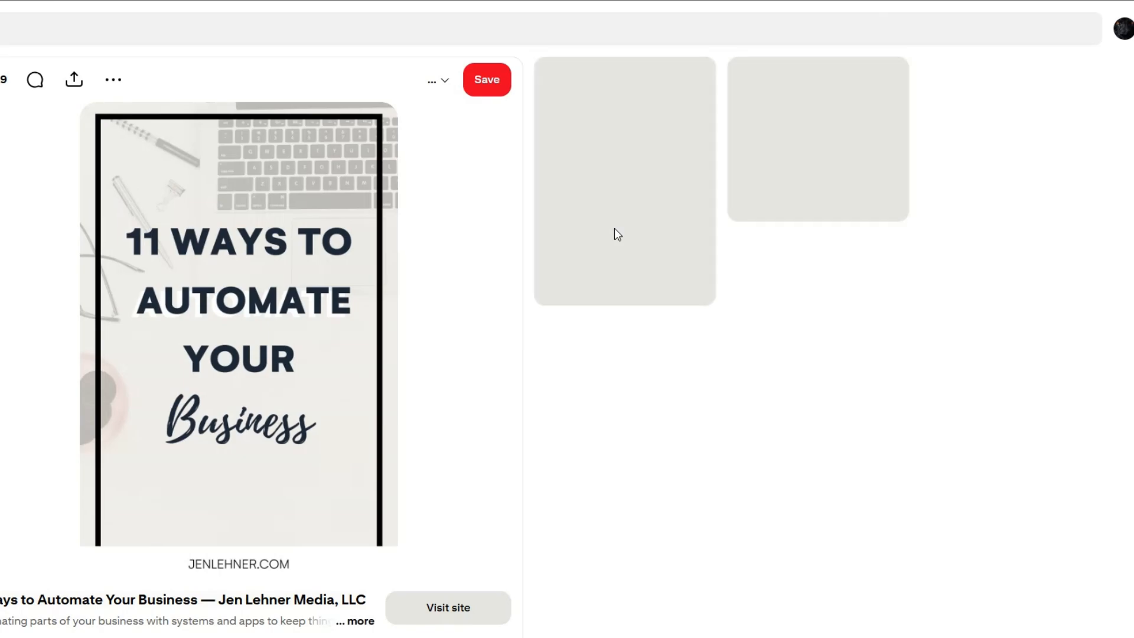
Step: Examine the opened pin's page and expand its comments
scroll(614, 228, "down", 4)
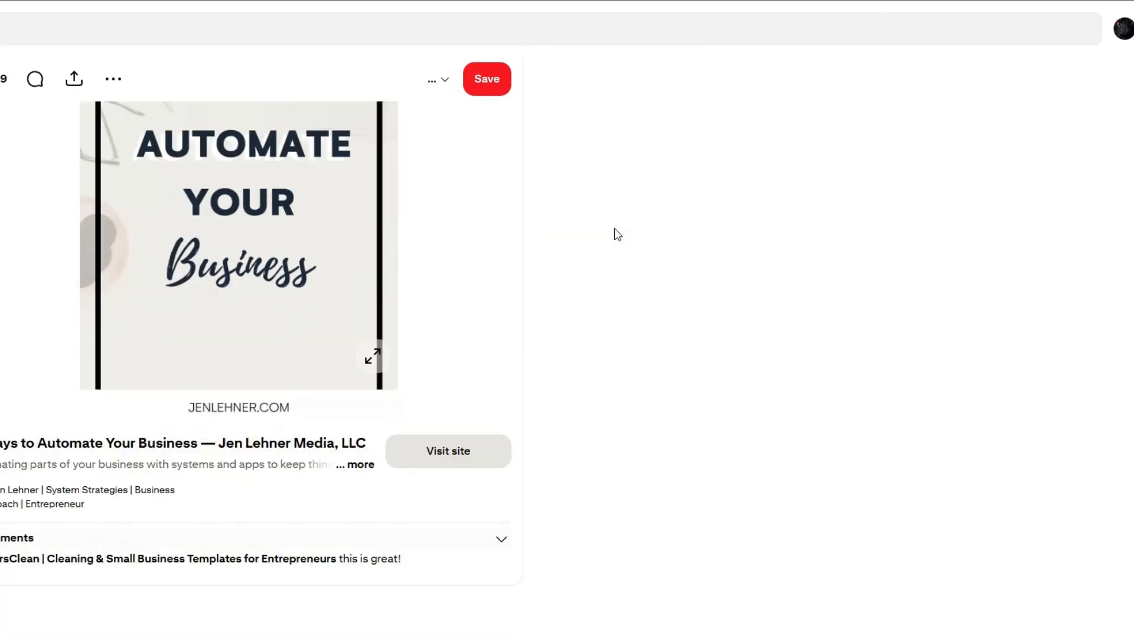
scroll(414, 266, "down", 1)
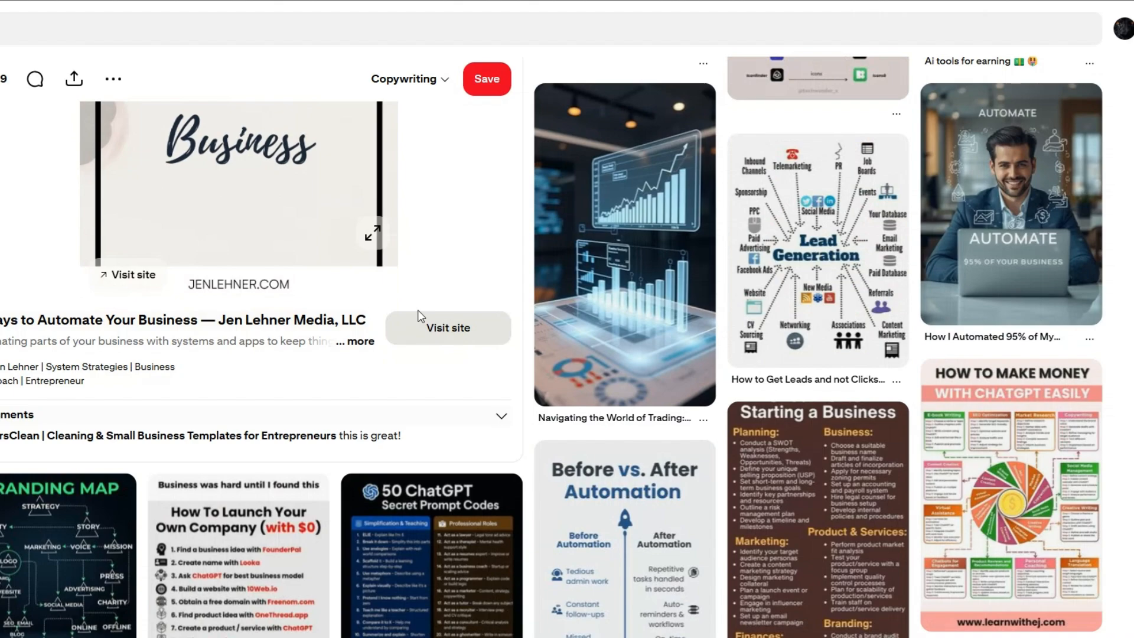
left_click(501, 415)
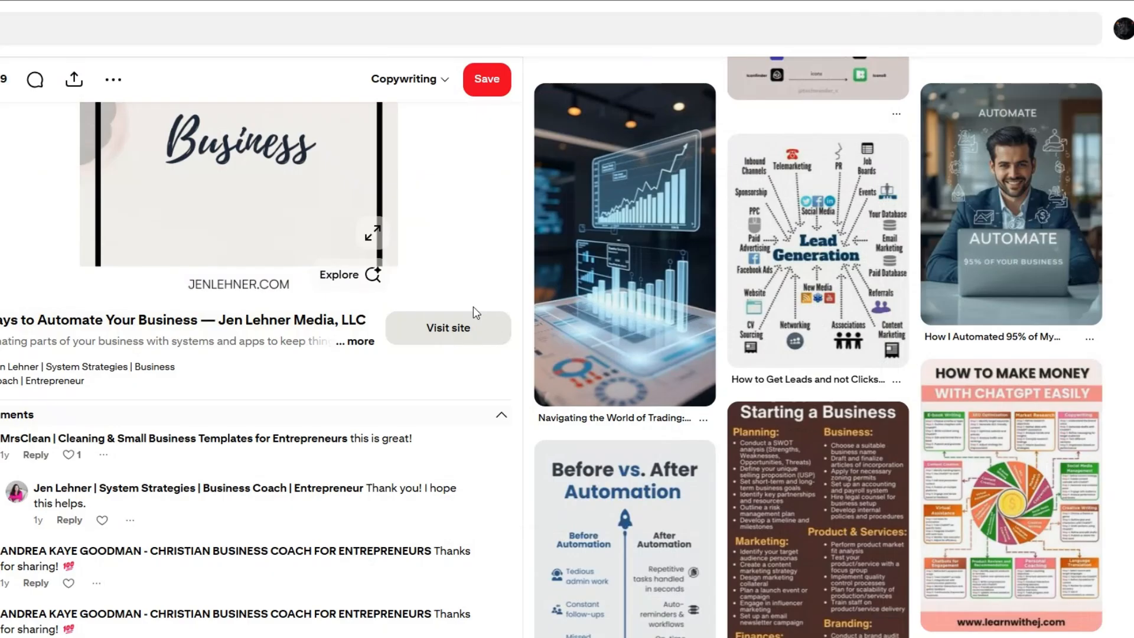
scroll(341, 496, "up", 5)
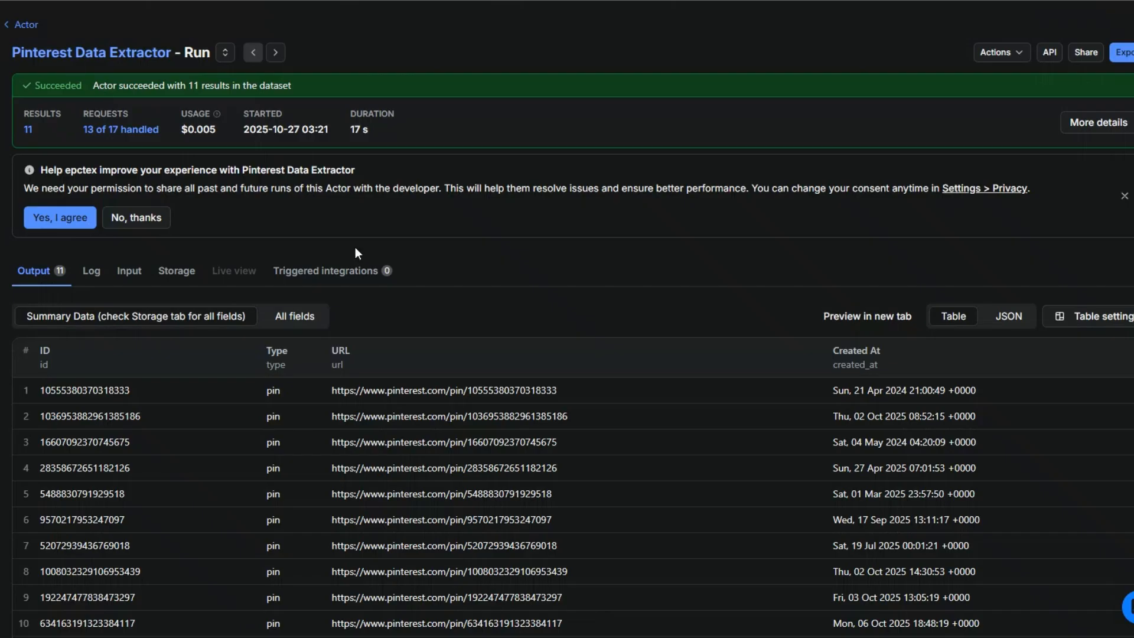
Step: Go back to the actor's input, and switch to the Keywords sheet of the Pinterest Data spreadsheet to examine its columns
key("alt+Left")
left_click_drag(99, 392, 33, 396)
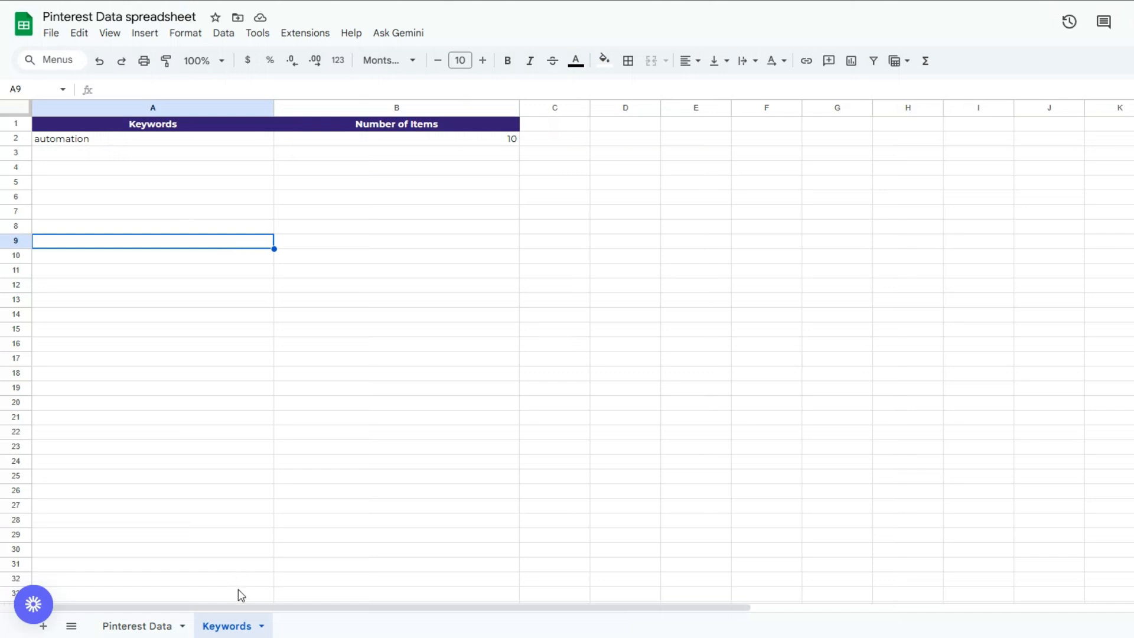
left_click(144, 155)
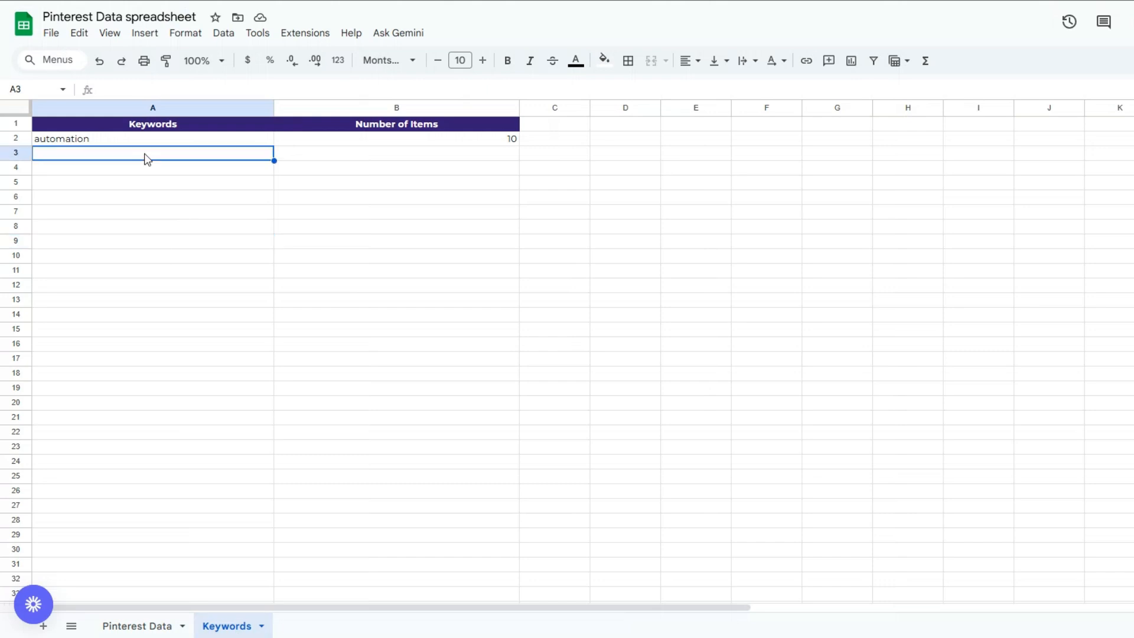
left_click(346, 163)
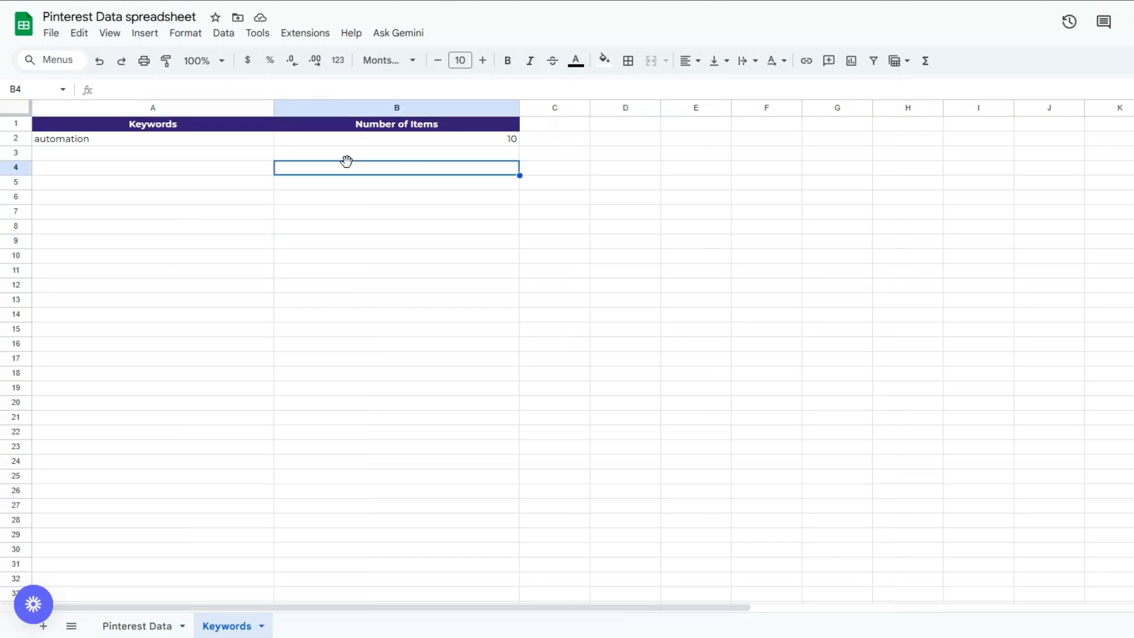
left_click(273, 210)
left_click(314, 200)
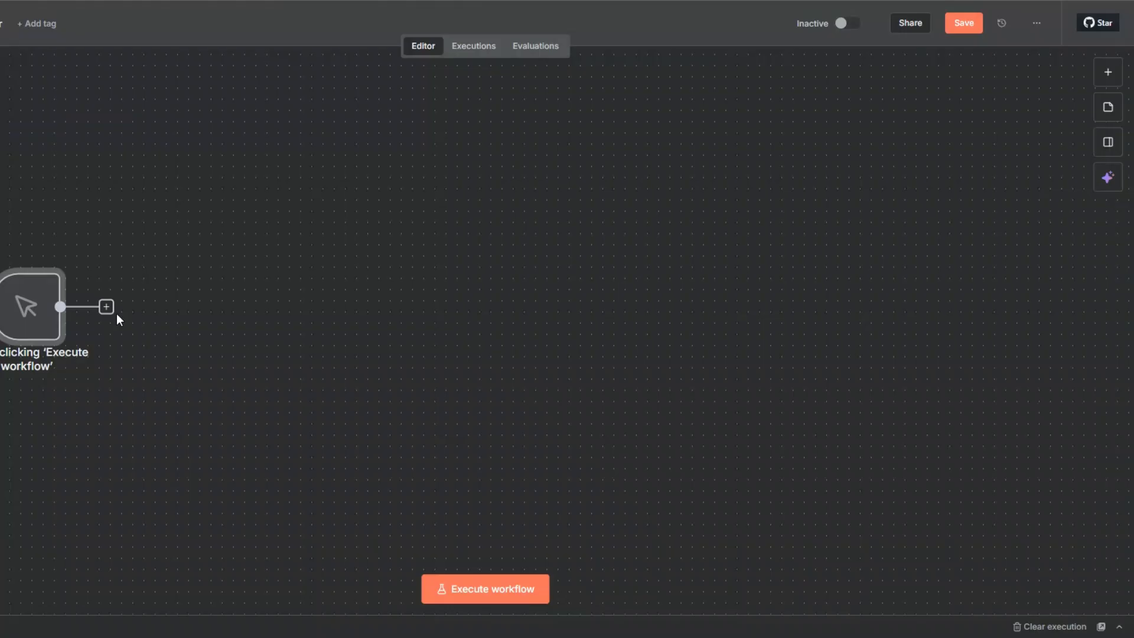
Step: Switch back to n8n and add a Google Sheets "Get row(s) in sheet" node after the manual trigger
left_click(106, 307)
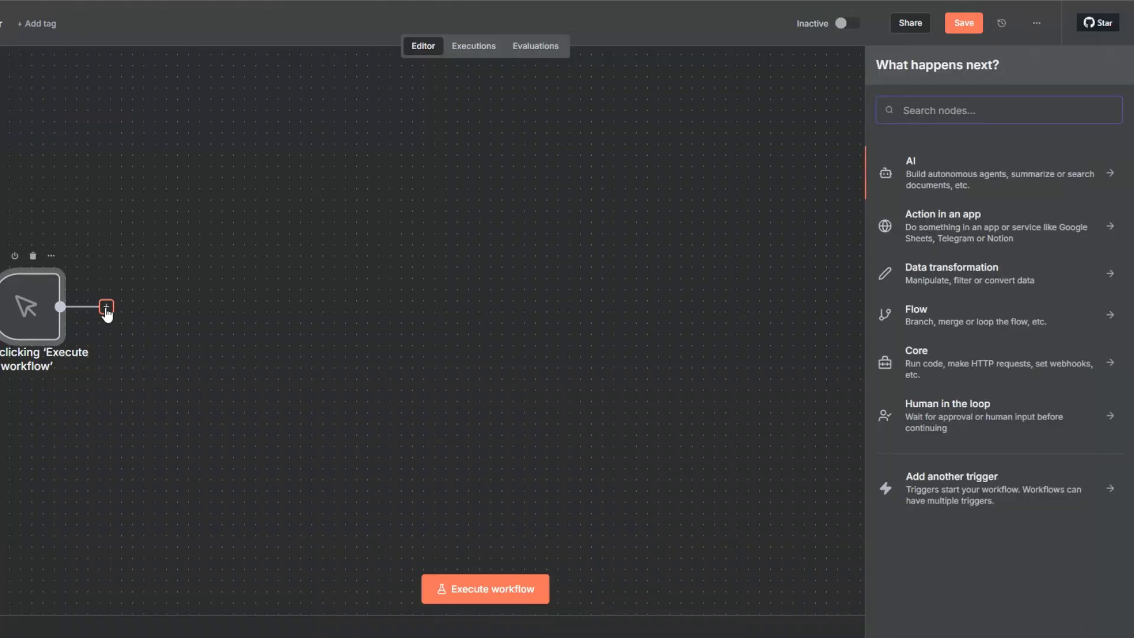
type("goo")
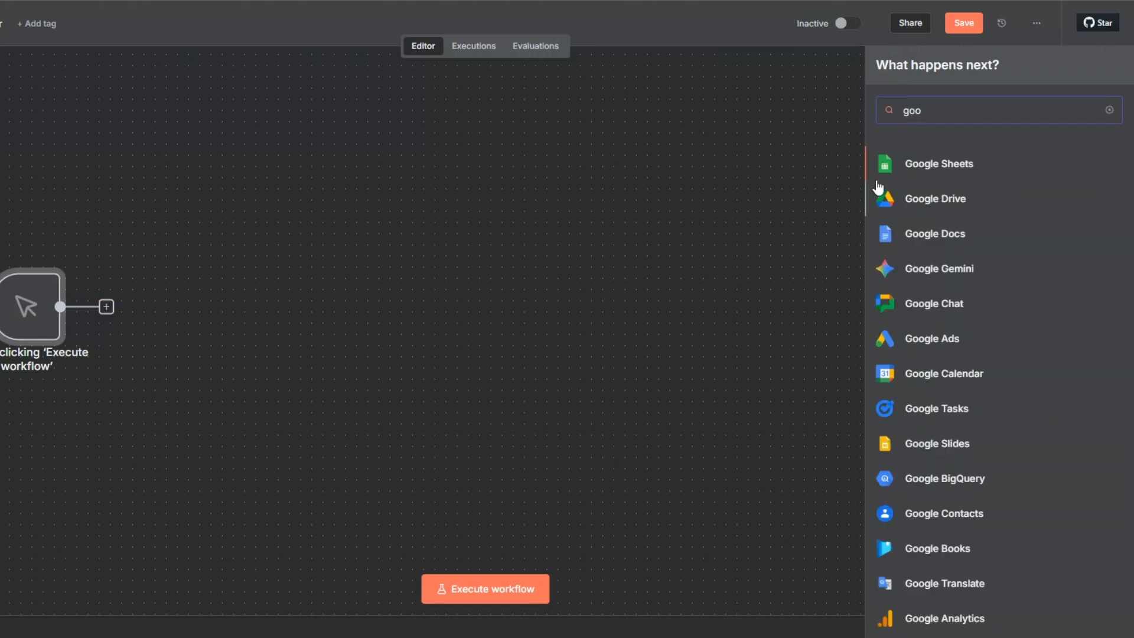
left_click(922, 176)
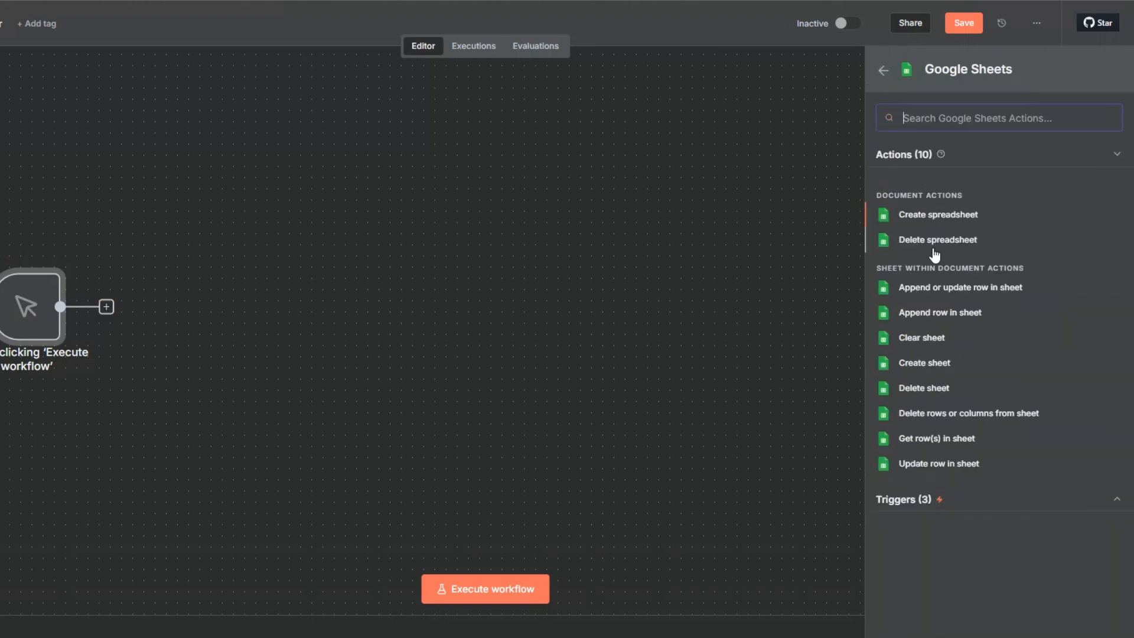
left_click(934, 439)
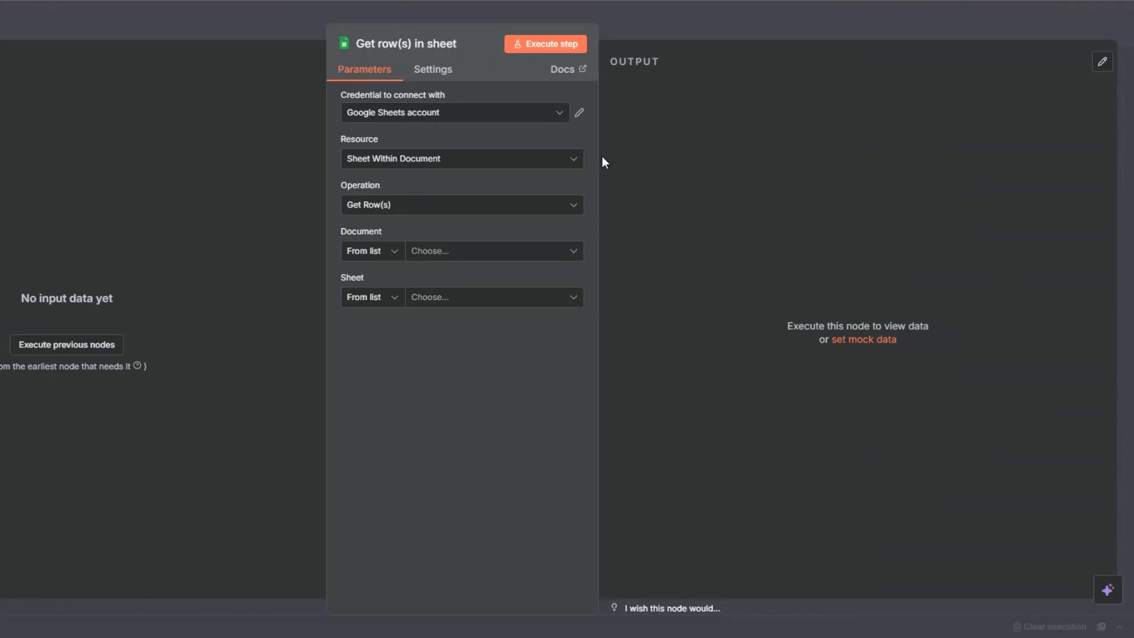
left_click(490, 121)
left_click(476, 183)
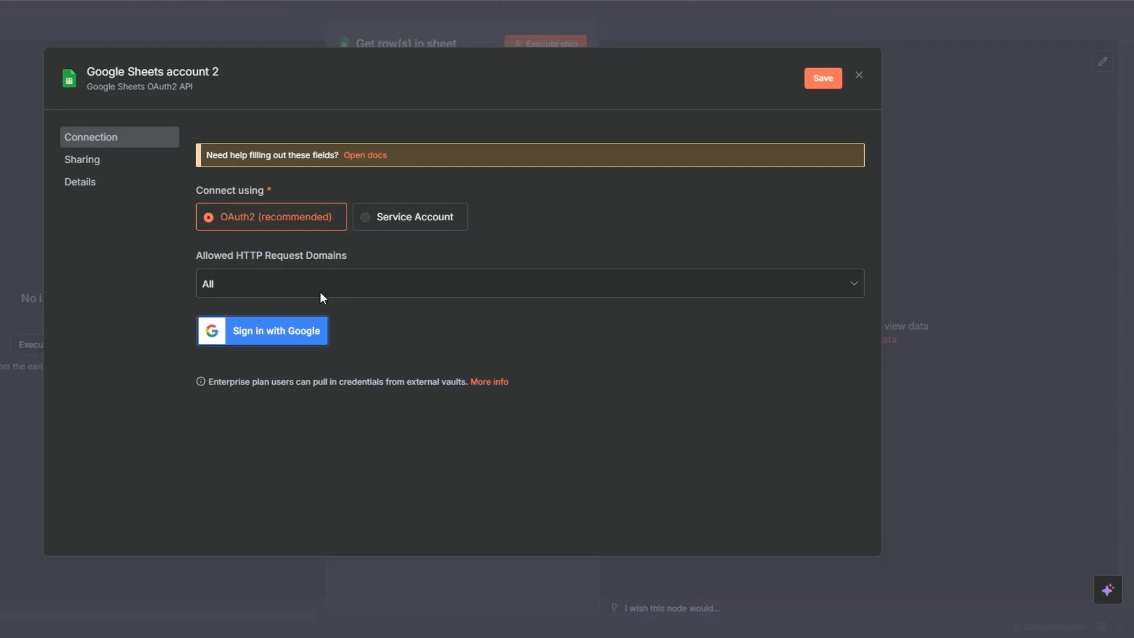
left_click(861, 74)
key("Escape")
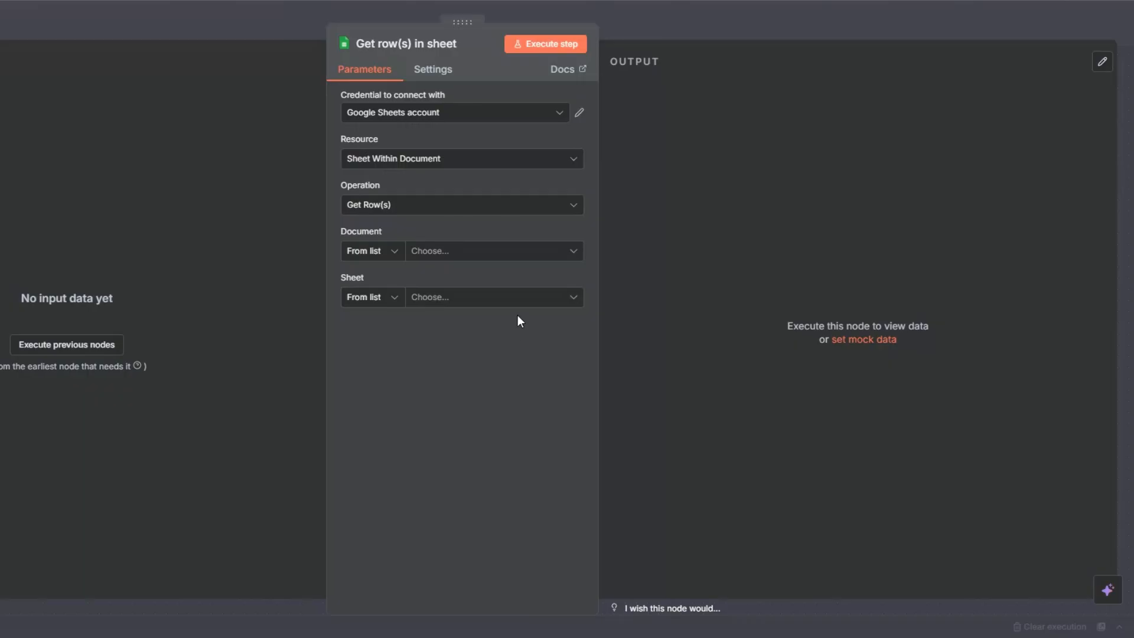
Step: Set the node's document to Pinterest Data spreadsheet and its sheet to Keywords, and execute the step
left_click(538, 254)
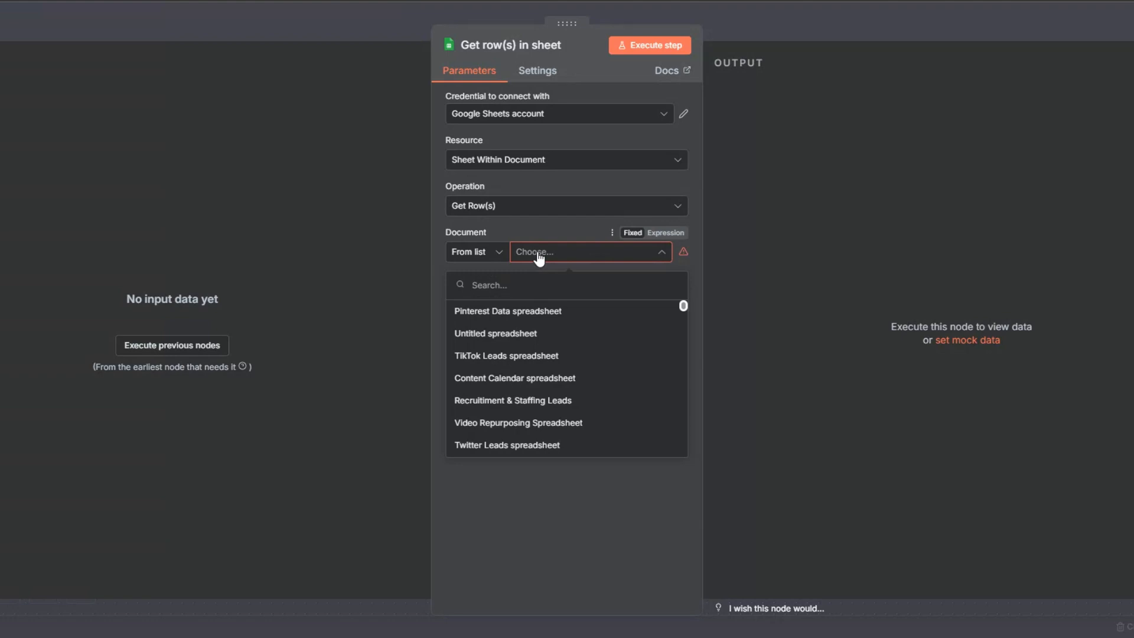
left_click(500, 313)
left_click(532, 300)
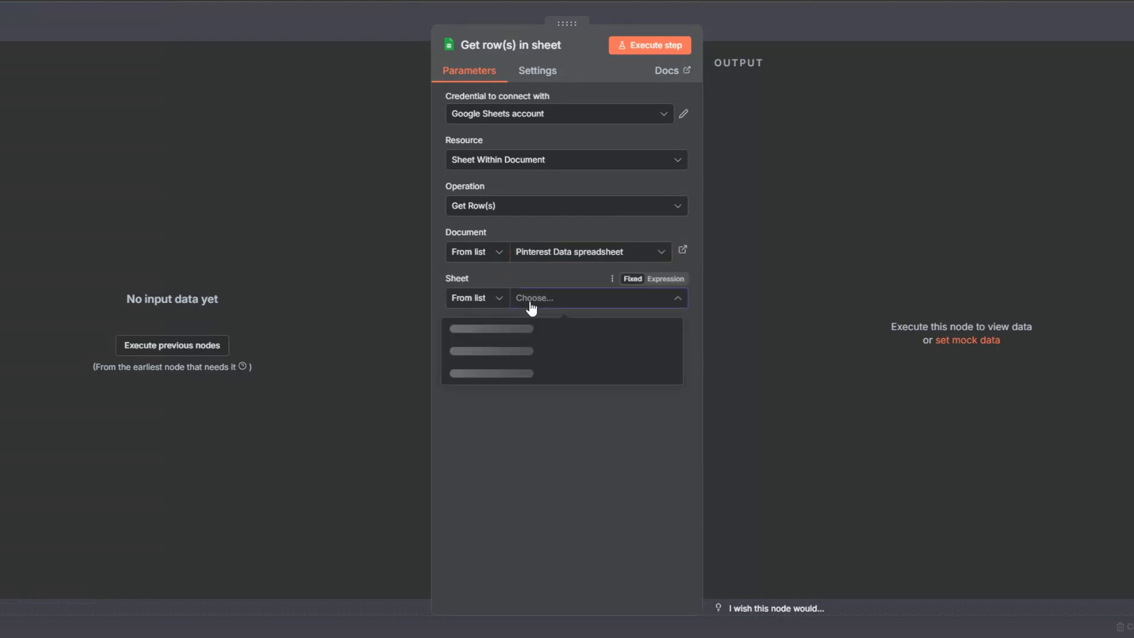
left_click(469, 352)
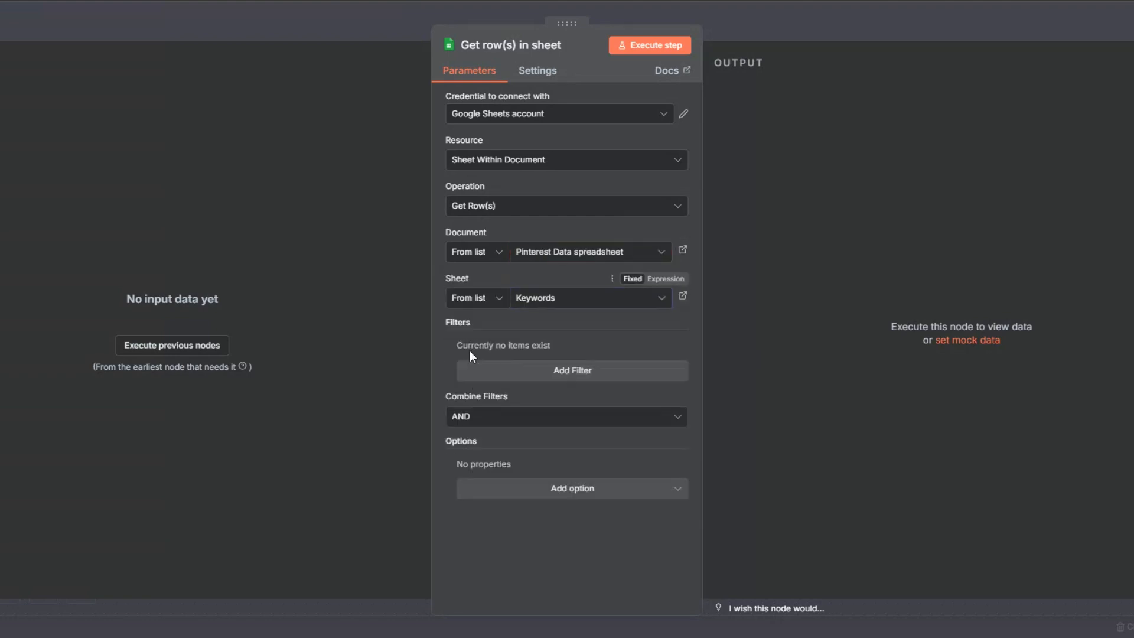
left_click(633, 43)
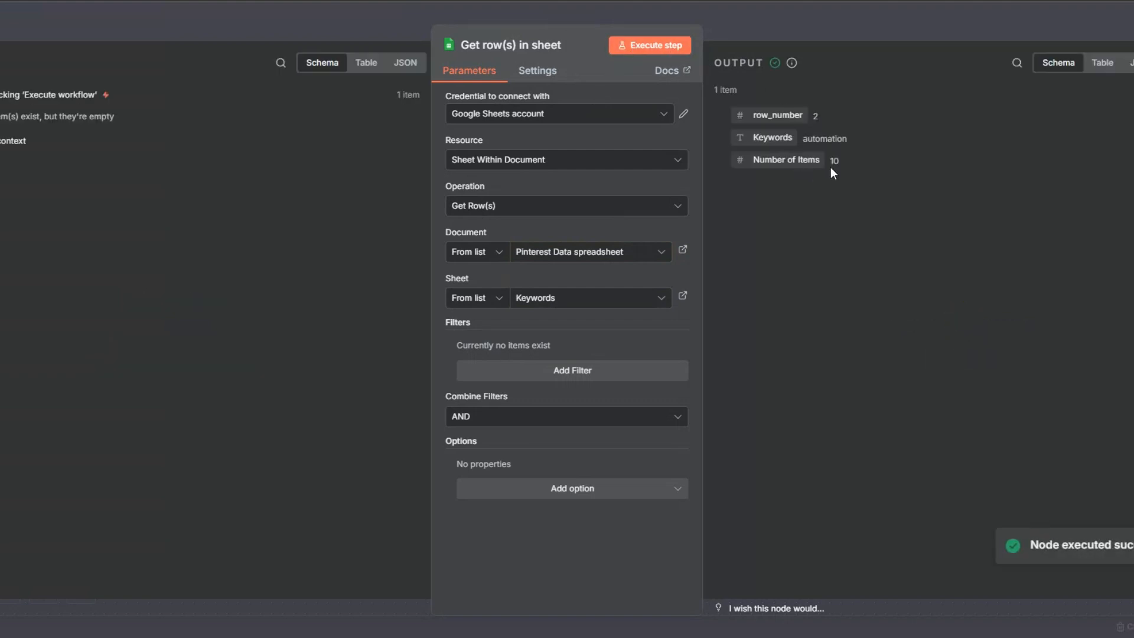
Step: Close the "Get row(s) in sheet" node's settings and rename the node to "Get Keywords"
key("Escape")
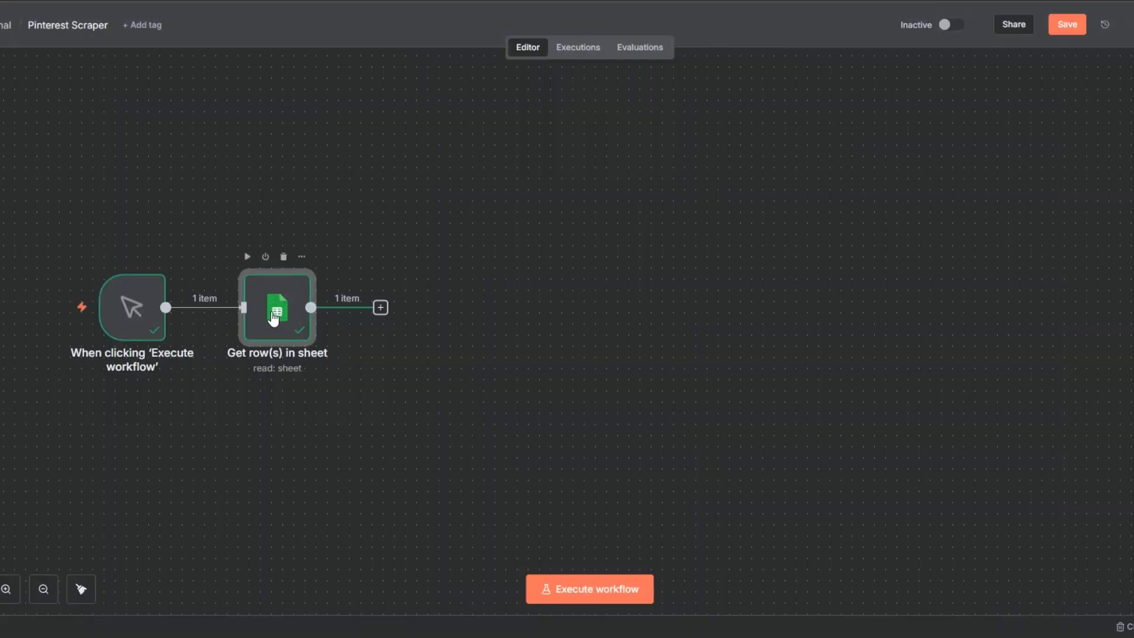
key("F2")
left_click(467, 314)
left_click_drag(457, 314, 544, 315)
type("Keyw")
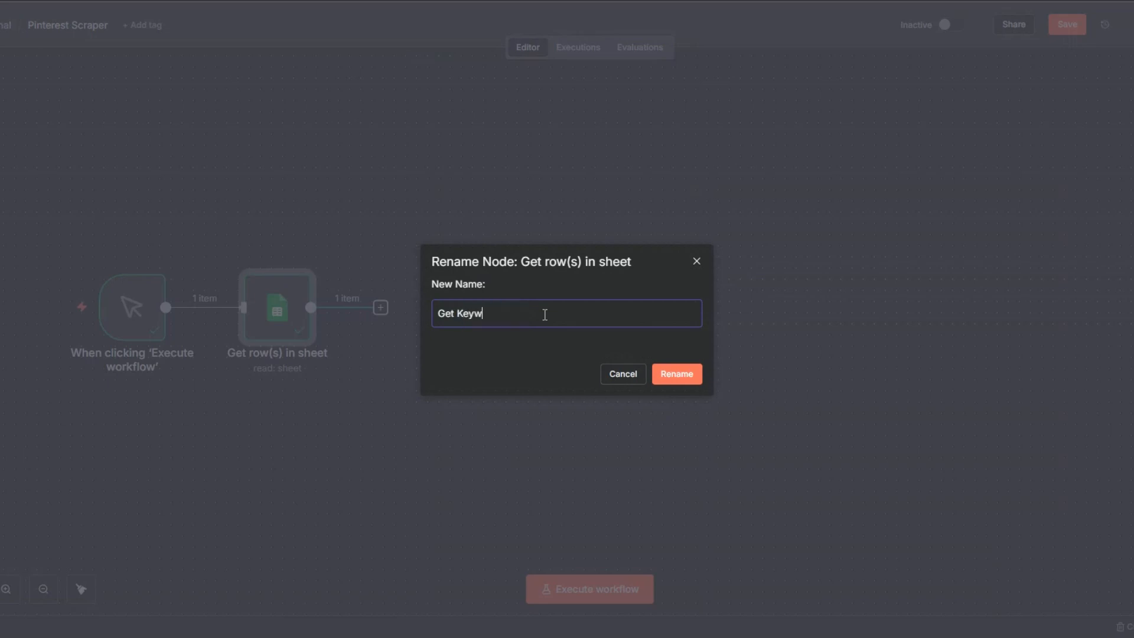
type("ords")
key("BackSpace")
type("ds")
left_click(676, 374)
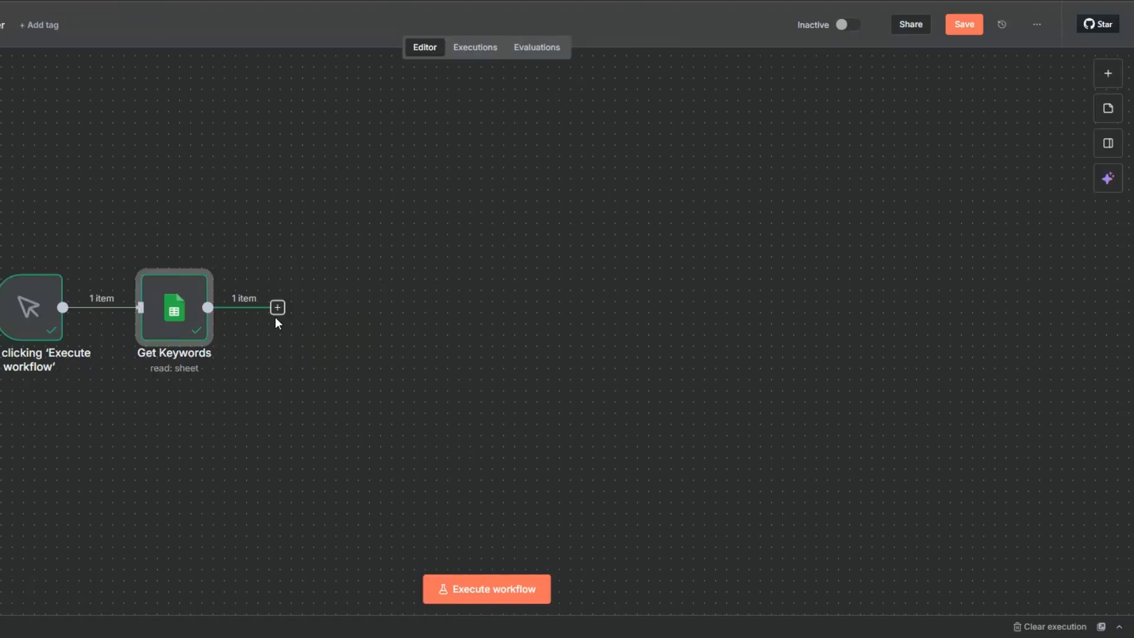
Step: Add an Apify "Run an Actor" node after the Get Keywords node
left_click(277, 308)
type("apify")
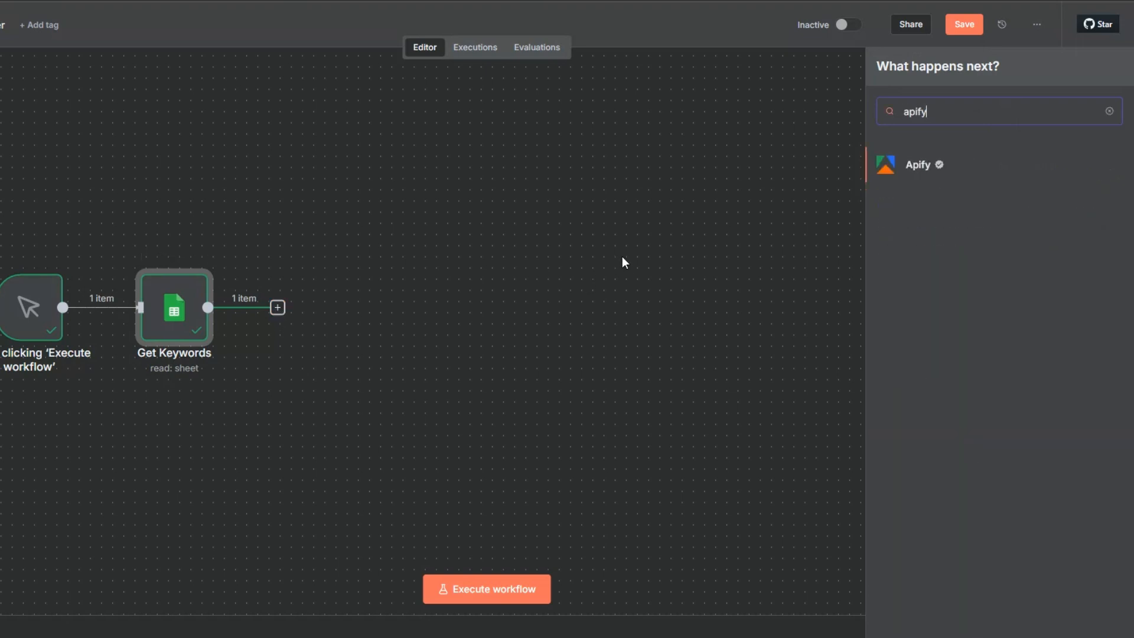
left_click(917, 167)
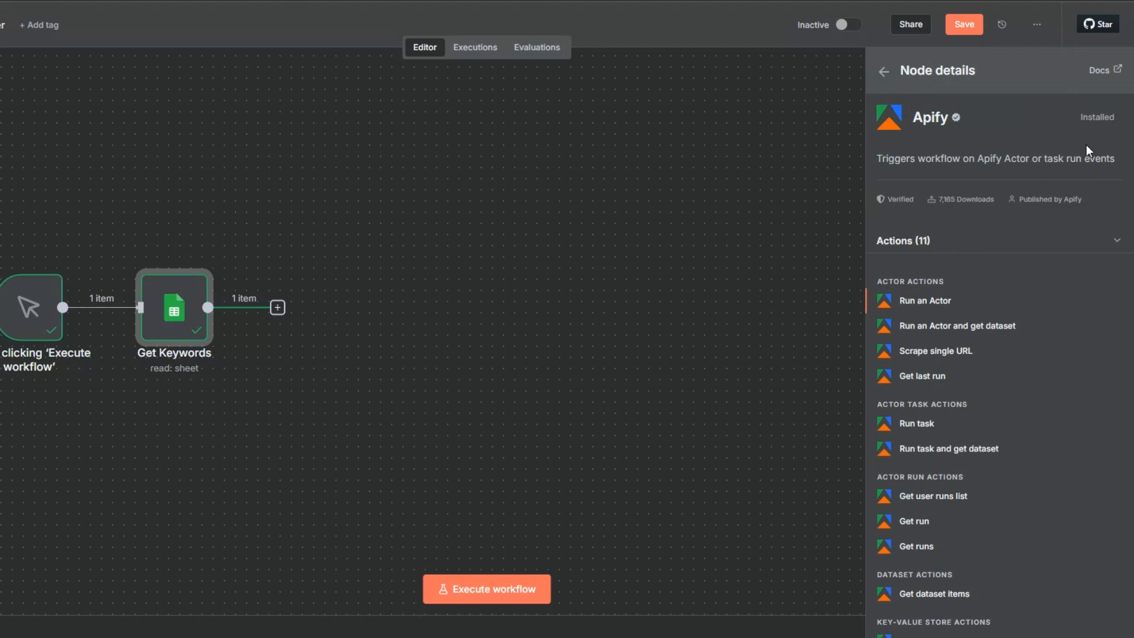
left_click(927, 302)
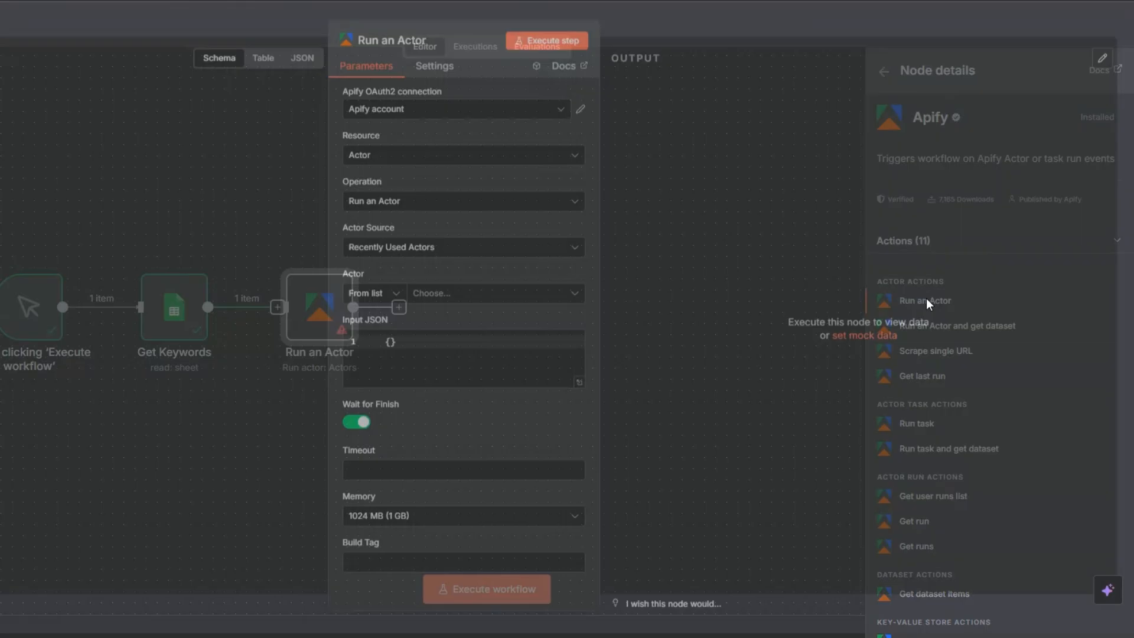
left_click(458, 114)
left_click(440, 184)
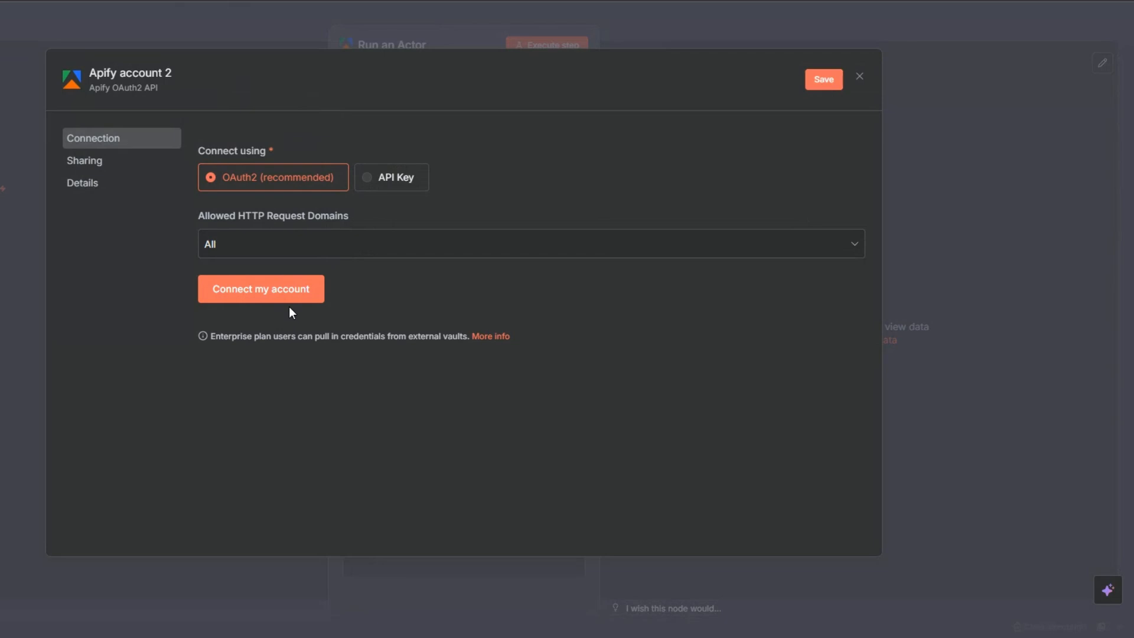
left_click(859, 77)
left_click(503, 349)
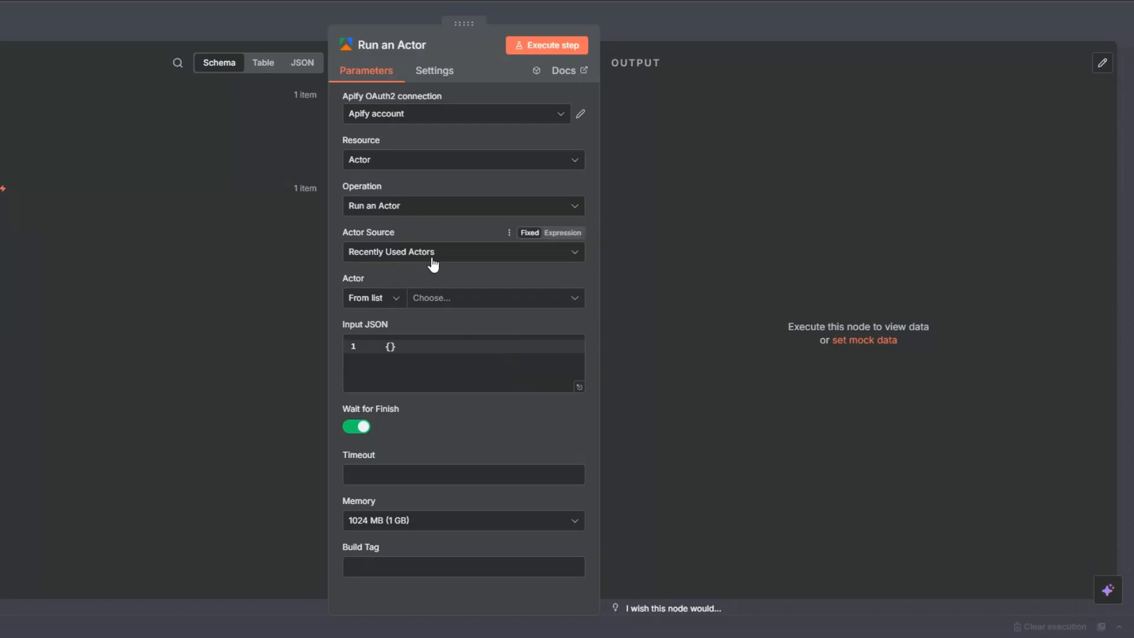
Step: Set the actor to Pinterest Data Extractor, and open its Input JSON in the full expression editor and empty it
left_click(426, 301)
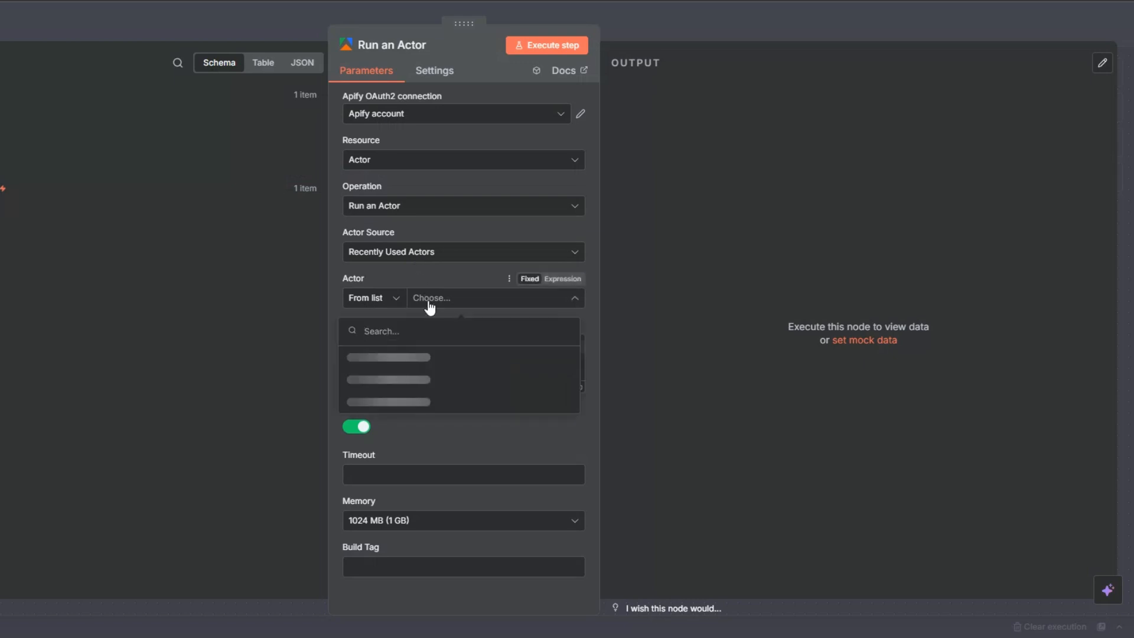
left_click(384, 357)
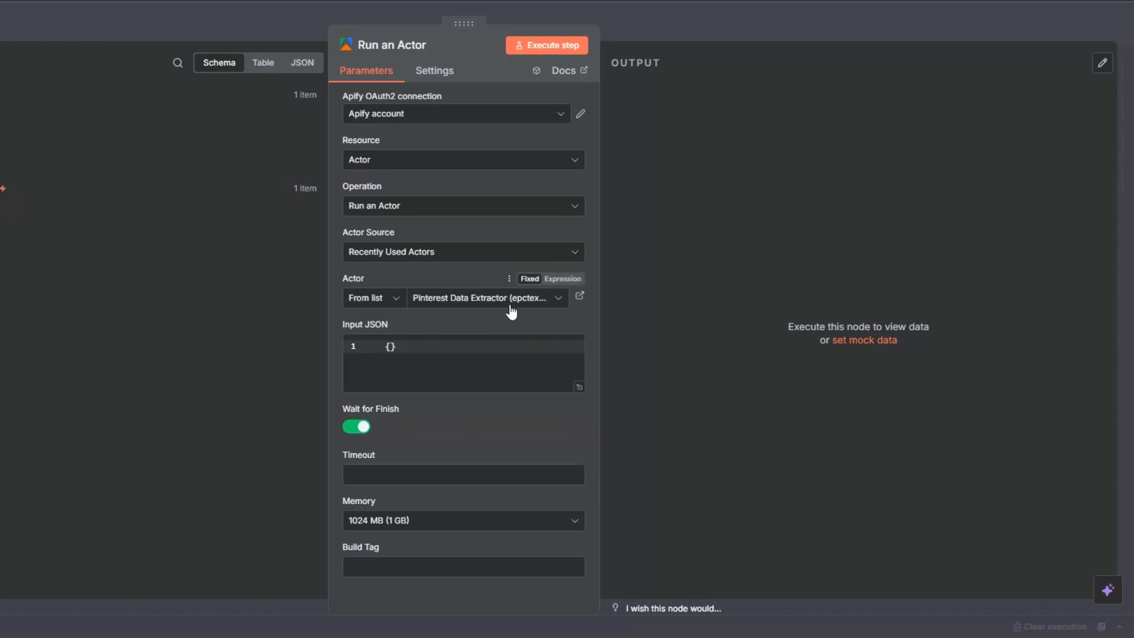
left_click(424, 359)
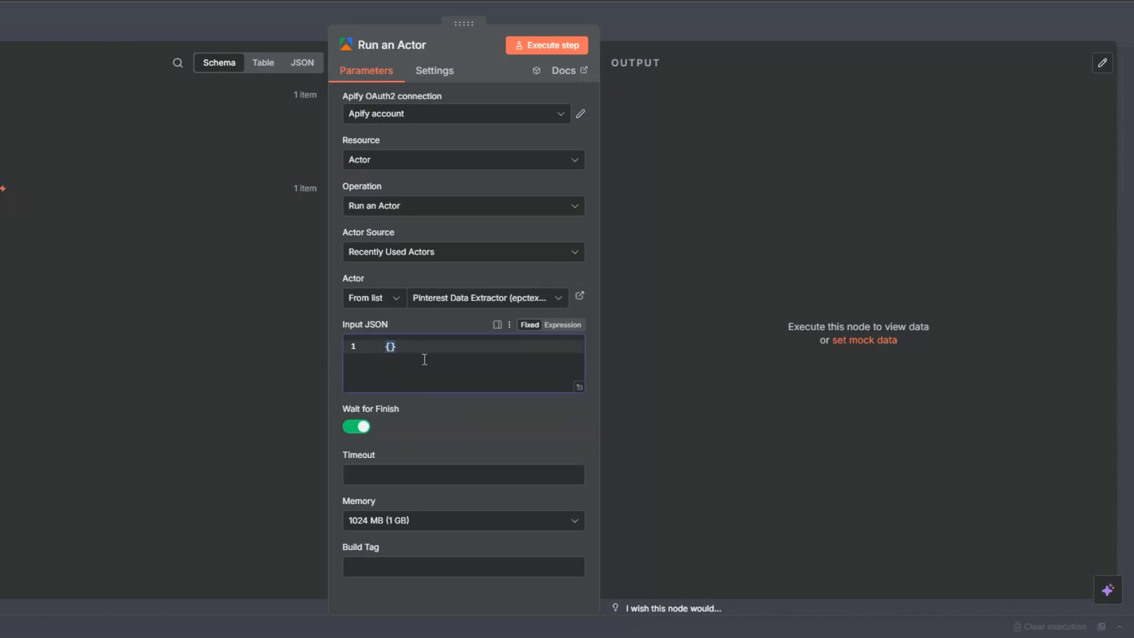
left_click(573, 326)
left_click(575, 346)
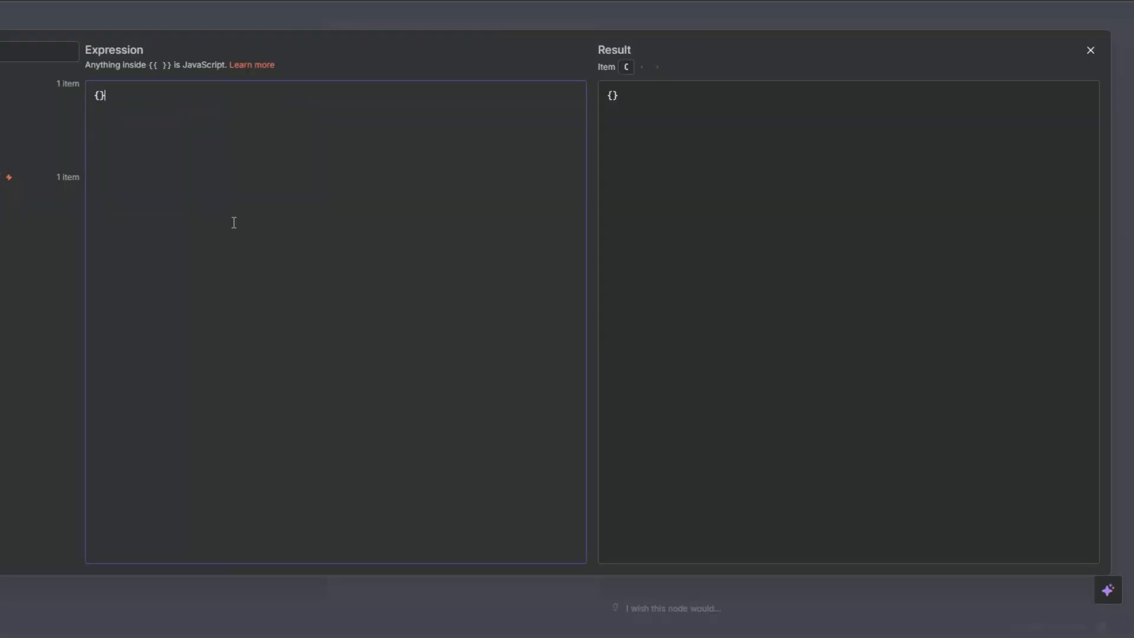
key("BackSpace")
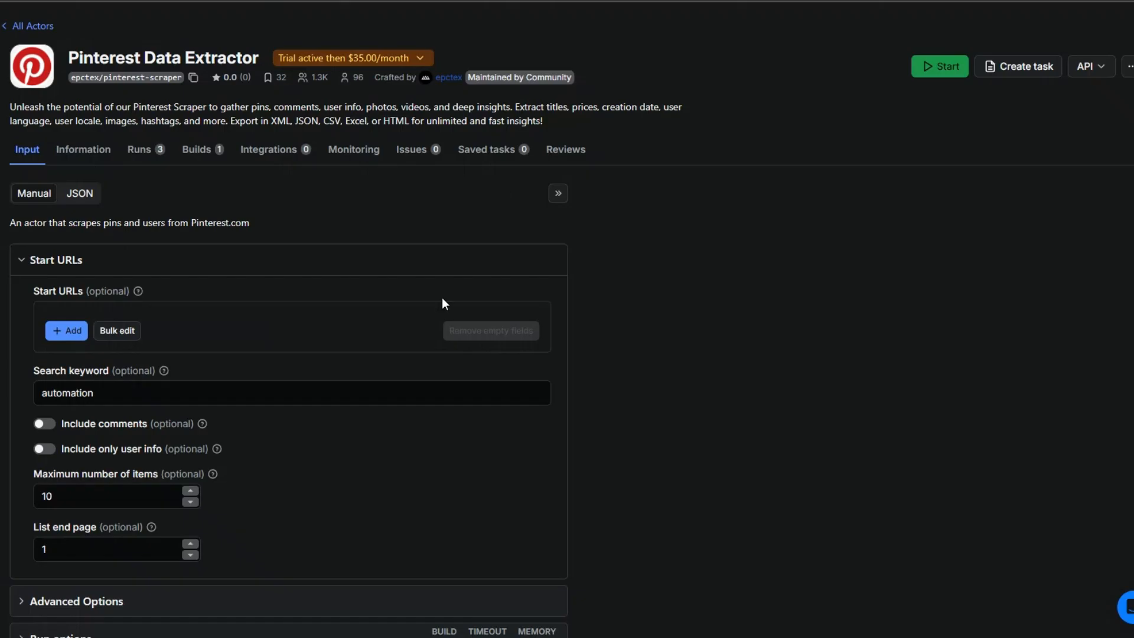
Step: Copy the whole JSON input of the Pinterest Data Extractor from Apify and paste it into the Input JSON expression in n8n
left_click(79, 194)
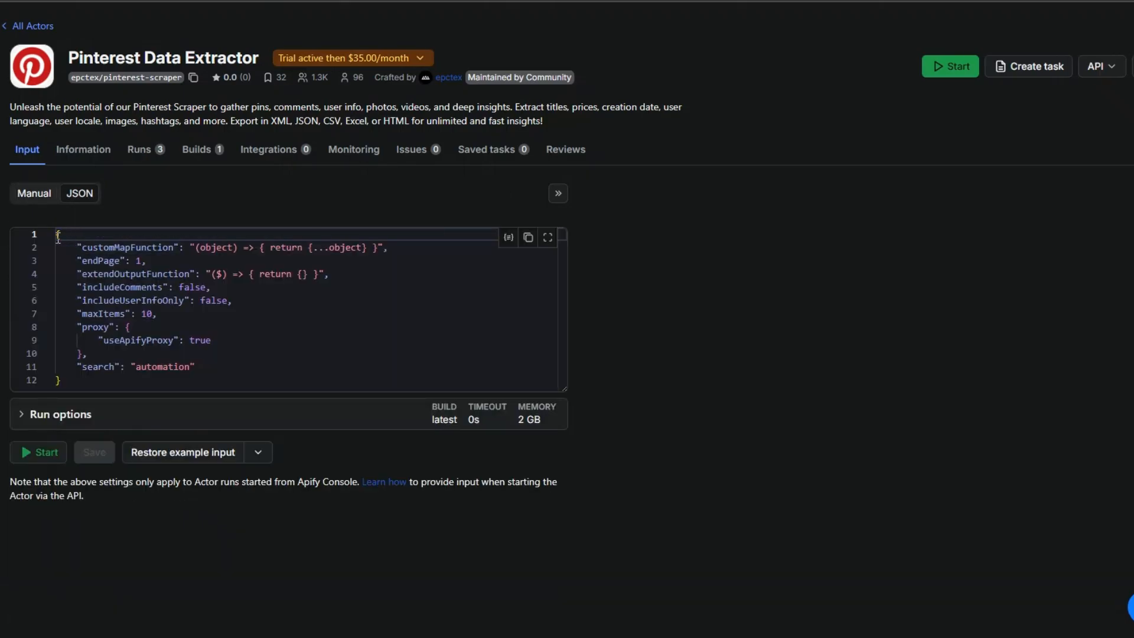
key("ctrl+a")
right_click(98, 322)
left_click(139, 440)
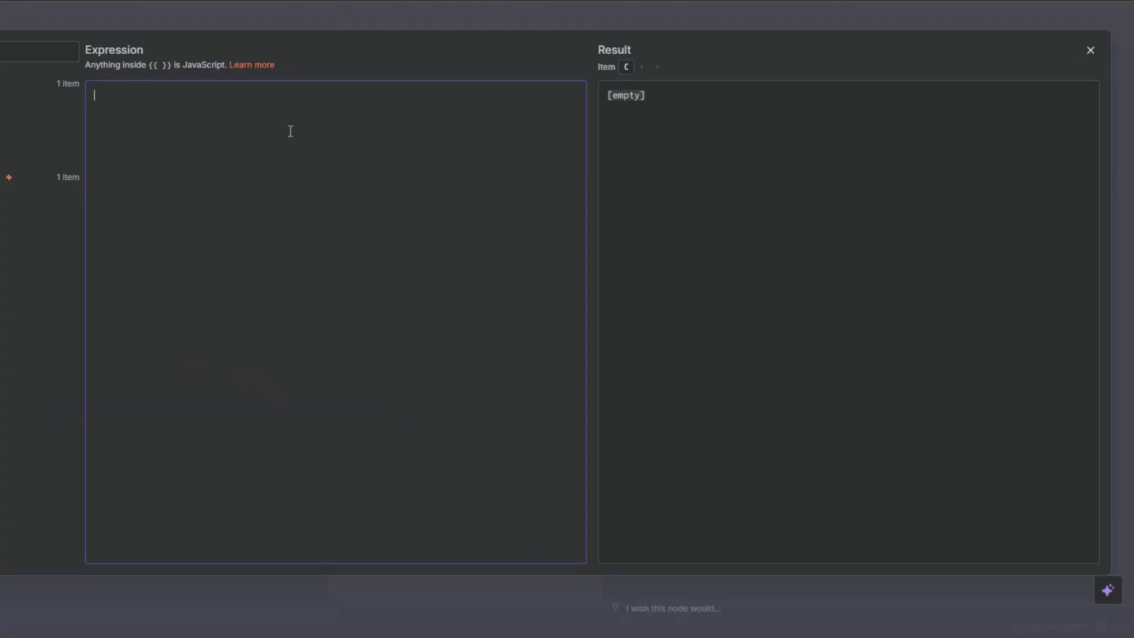
key("ctrl+v")
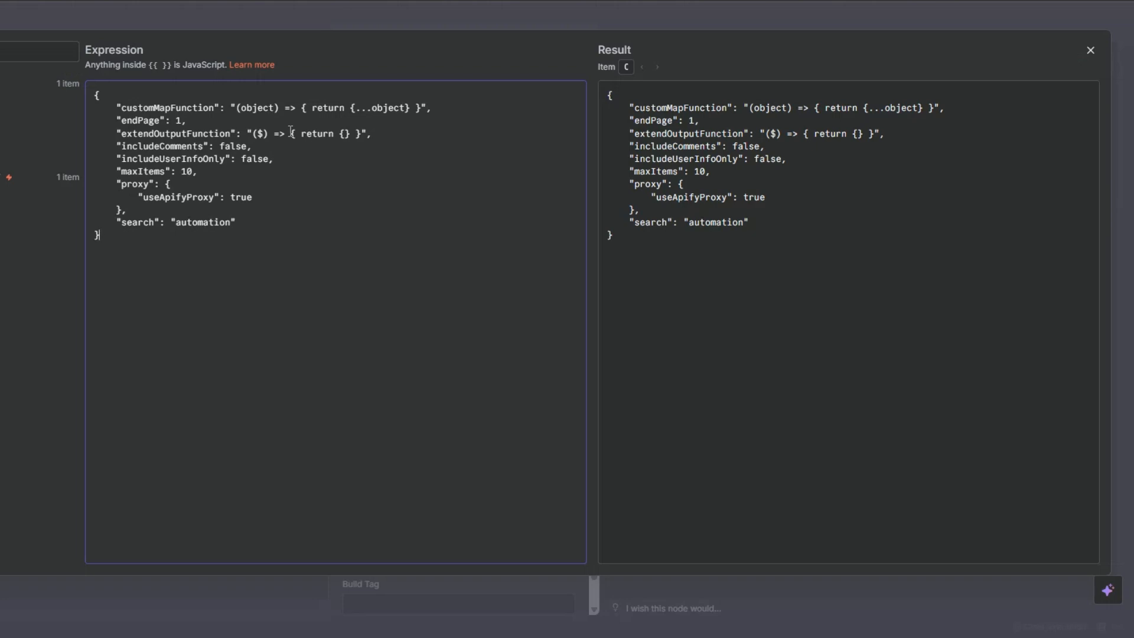
Step: Map the search value to the Keywords field and maxItems to the Number of Items field from Get Keywords
left_click_drag(175, 223, 227, 225)
key("BackSpace")
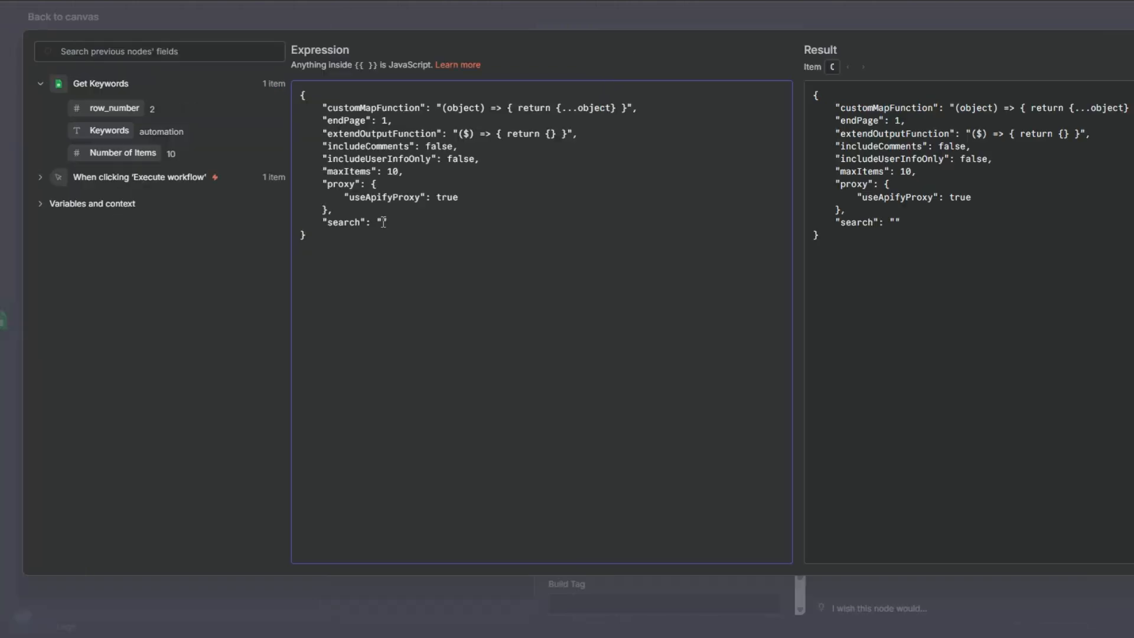
left_click_drag(110, 130, 382, 224)
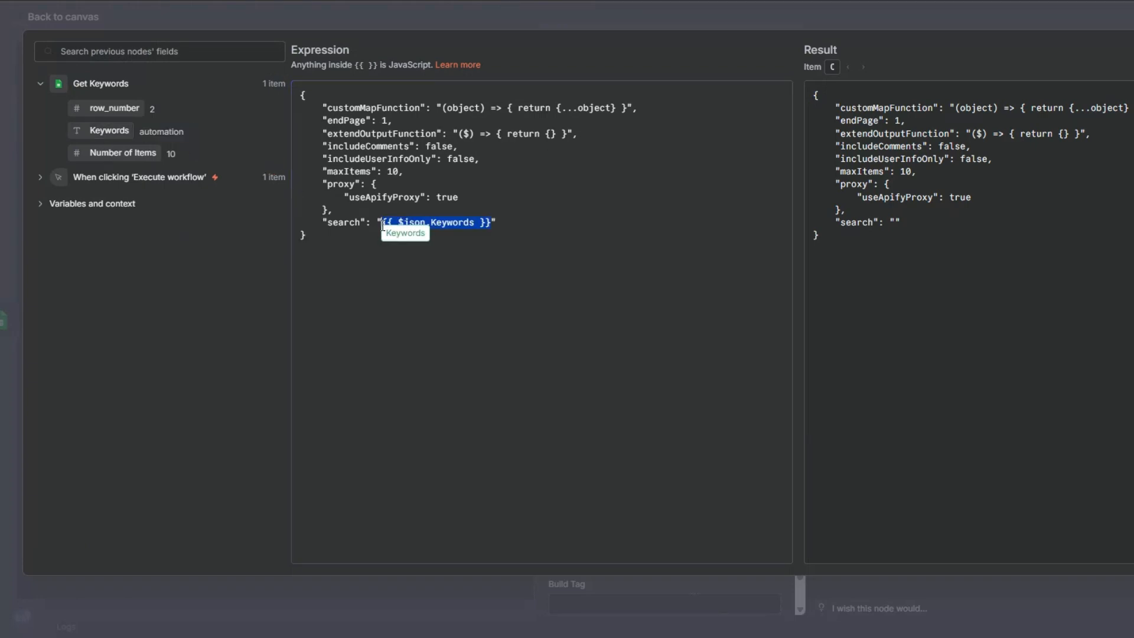
key("BackSpace")
left_click_drag(134, 150, 408, 172)
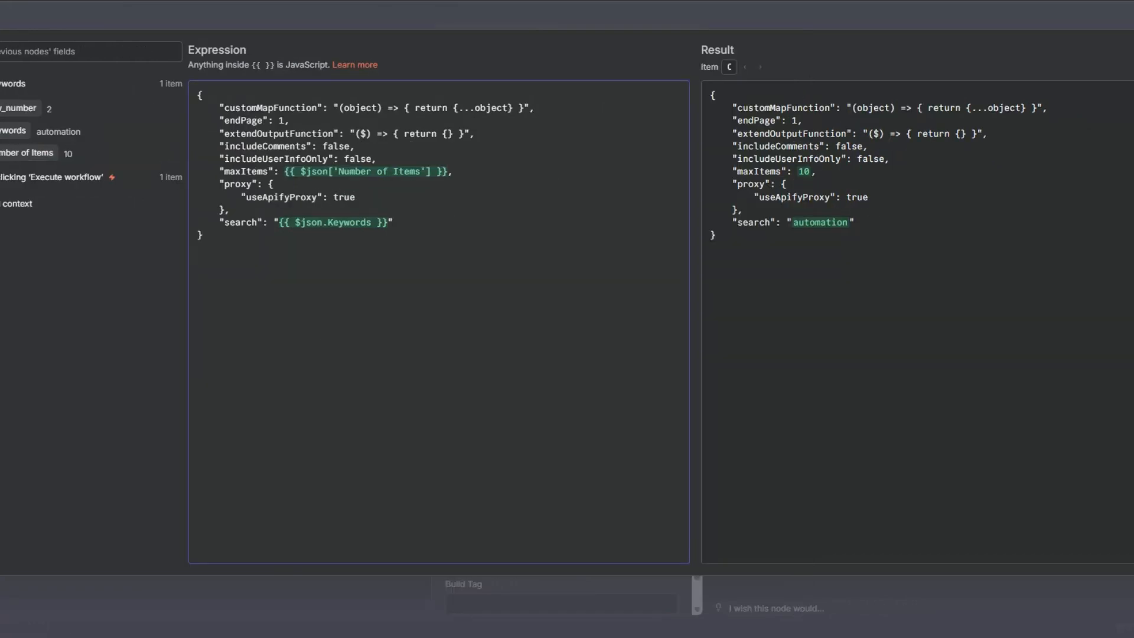
key("Escape")
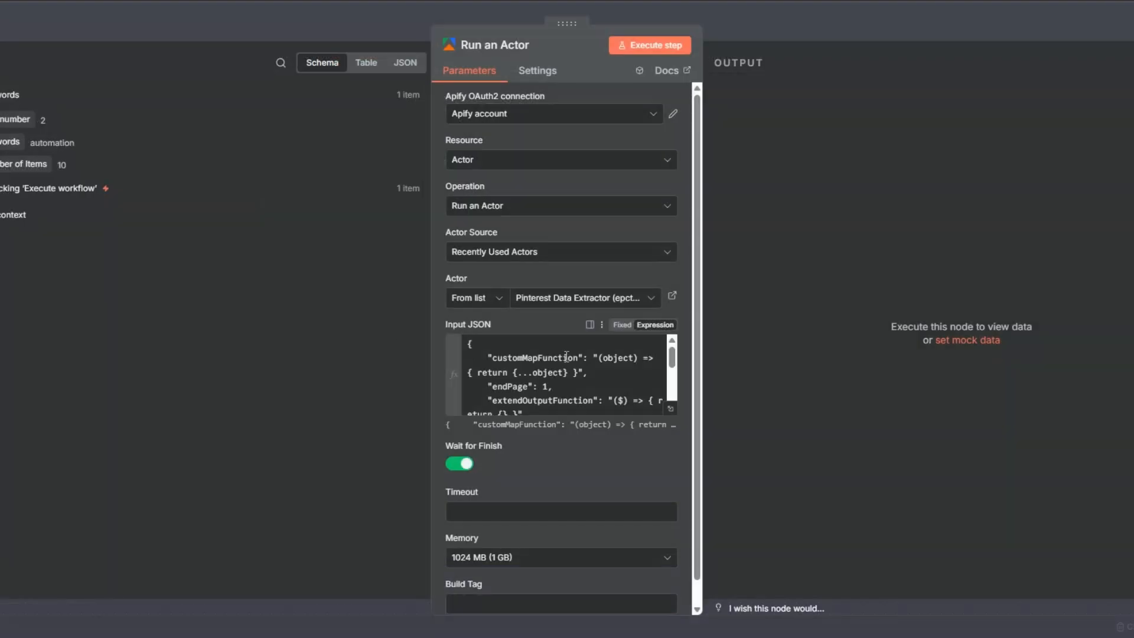
Step: Execute the Run an Actor step and locate the defaultDatasetId in its output
left_click(654, 45)
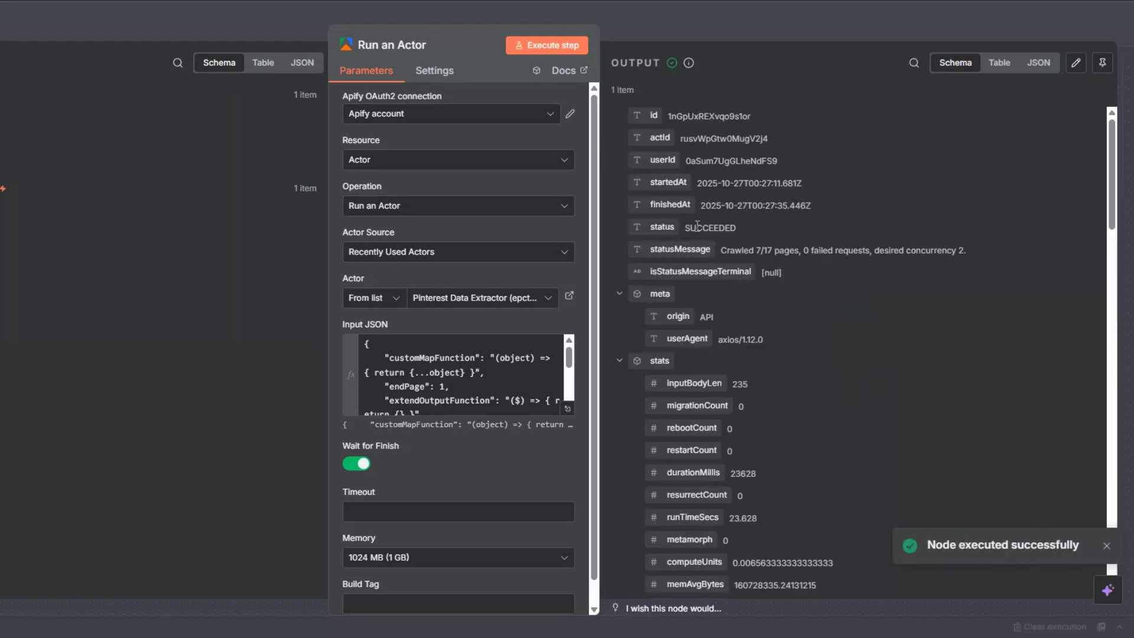
scroll(849, 371, "down", 10)
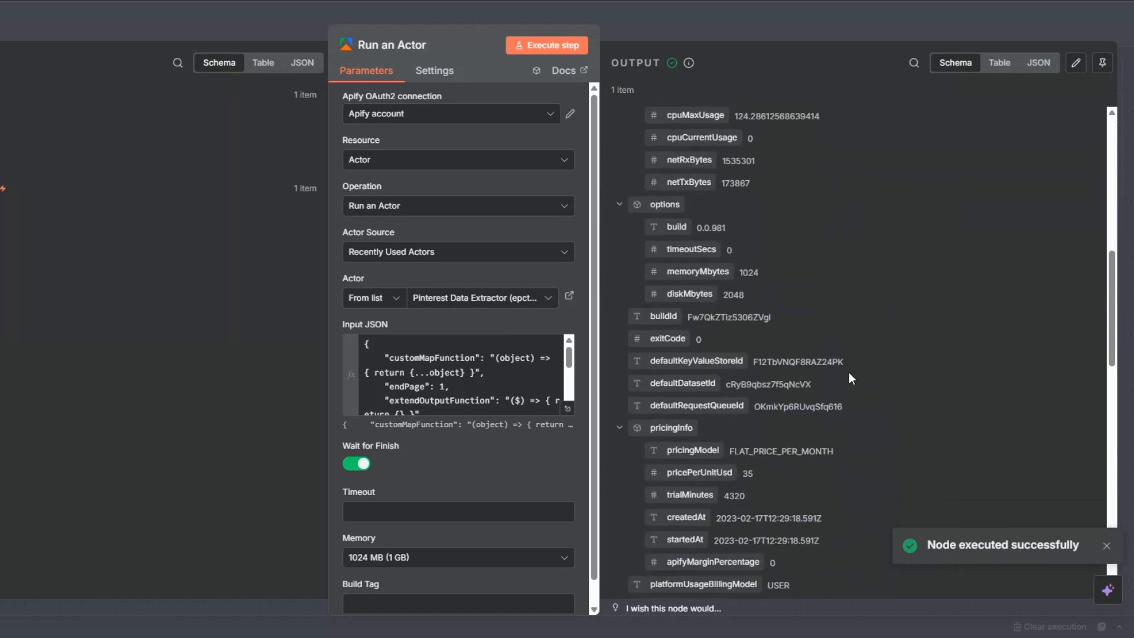
left_click_drag(730, 384, 813, 384)
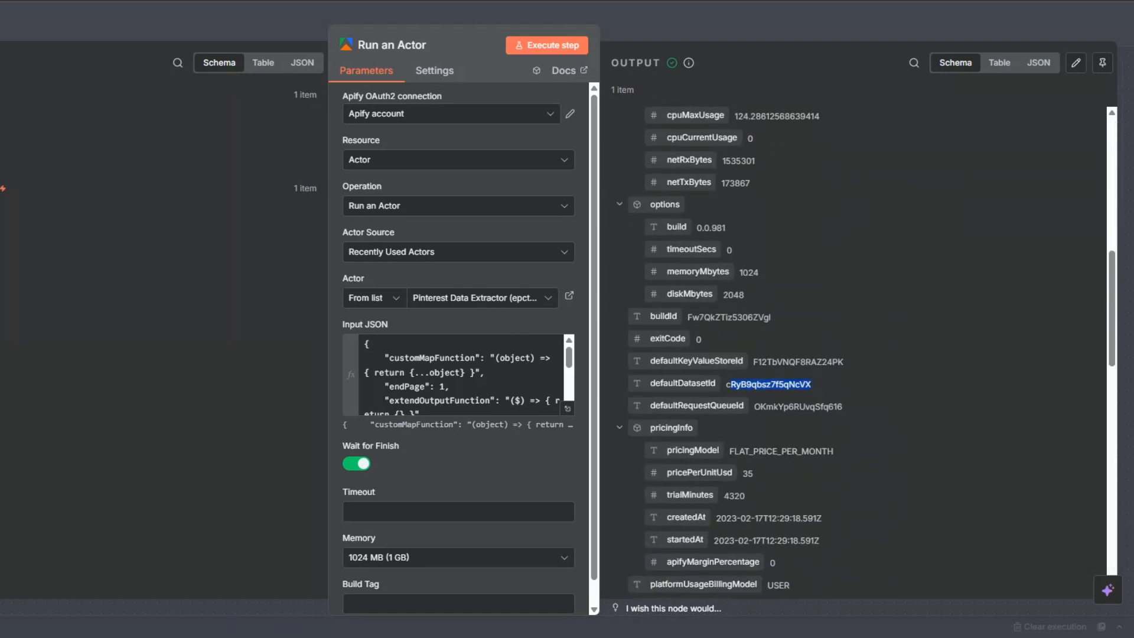
key("Escape")
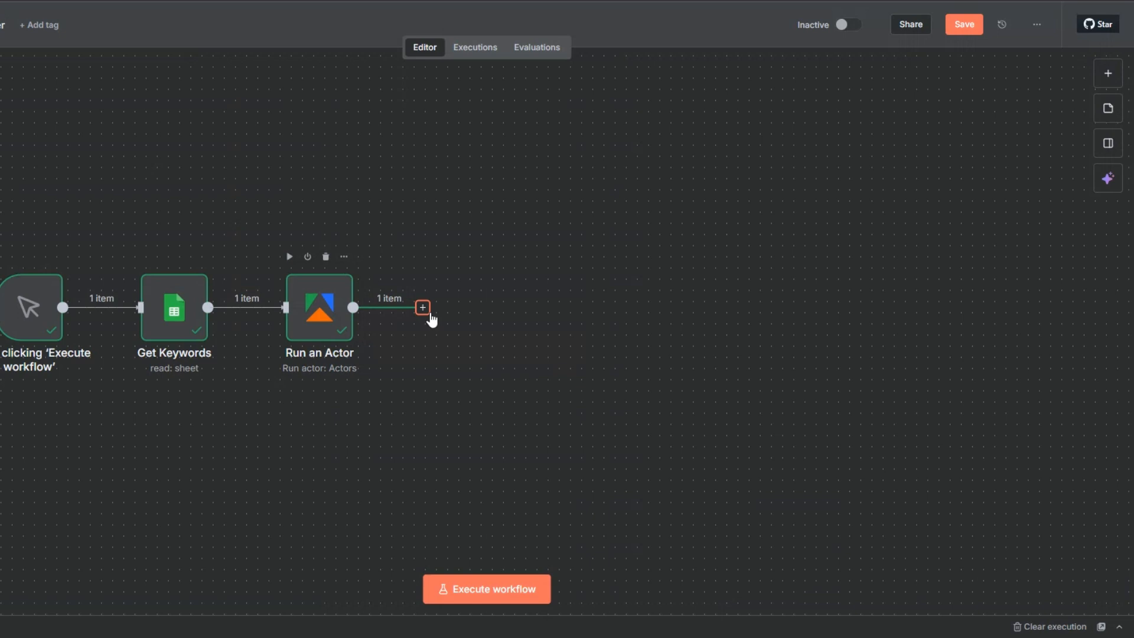
Step: Add an Apify "Get dataset items" node after the Run an Actor node
left_click(425, 310)
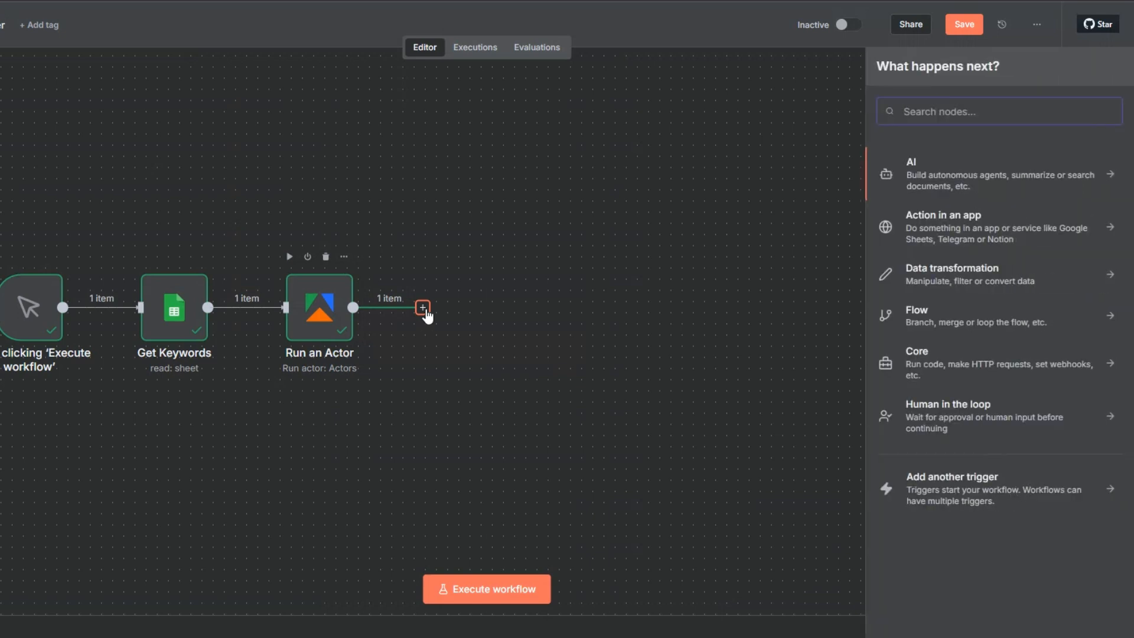
type("api")
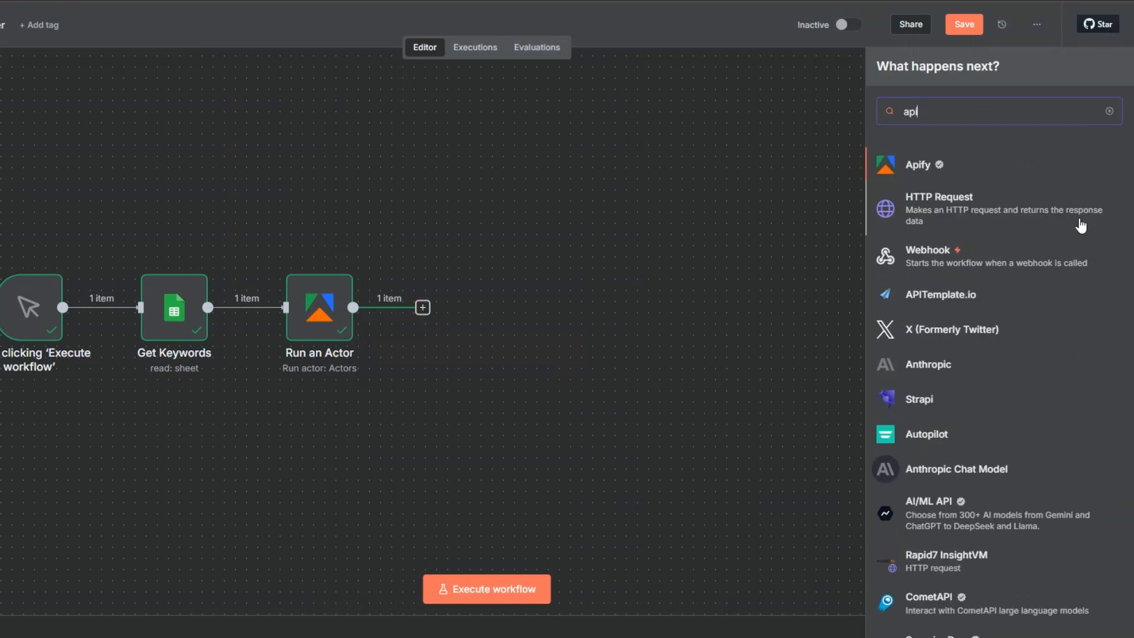
left_click(917, 171)
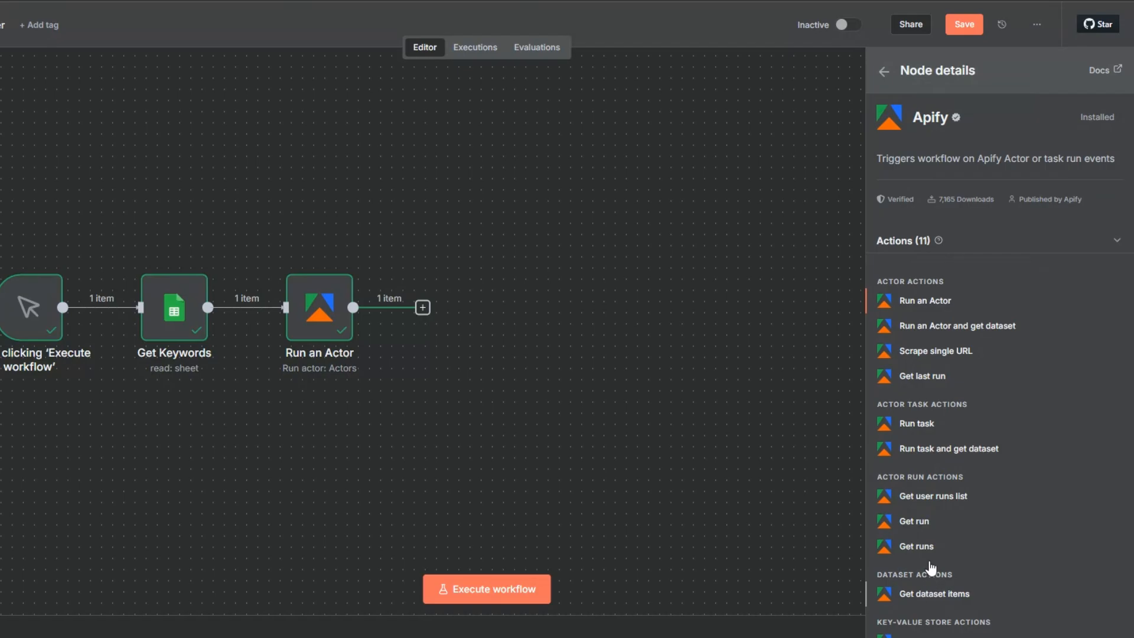
left_click(929, 591)
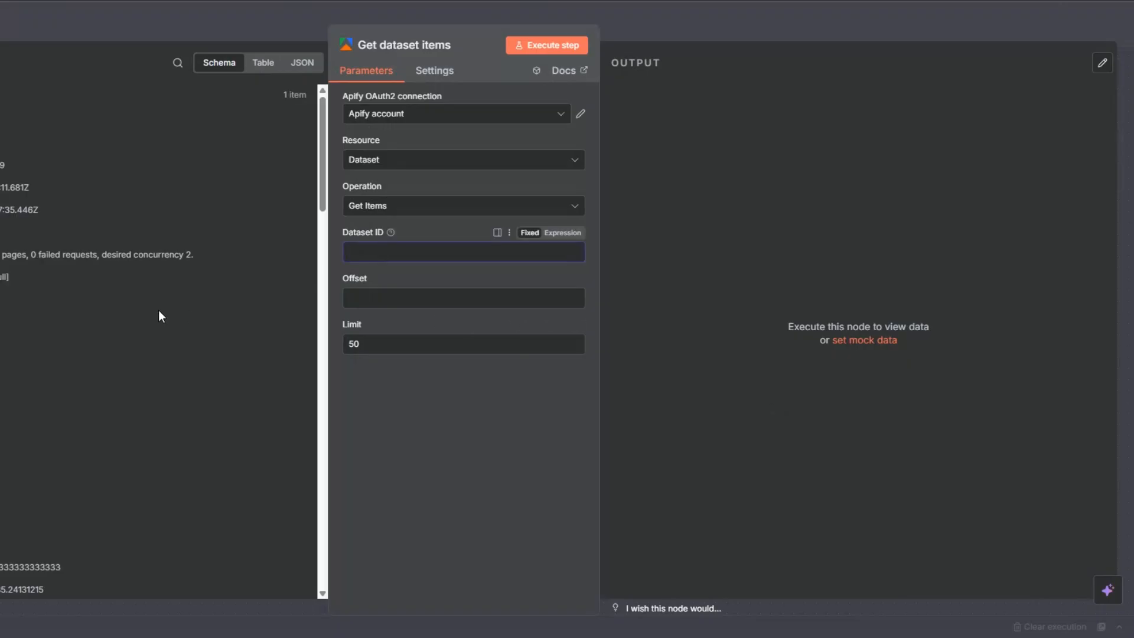
Step: Map the Dataset ID to the defaultDatasetId field from the Run an Actor output, and execute the step
scroll(373, 315, "down", 10)
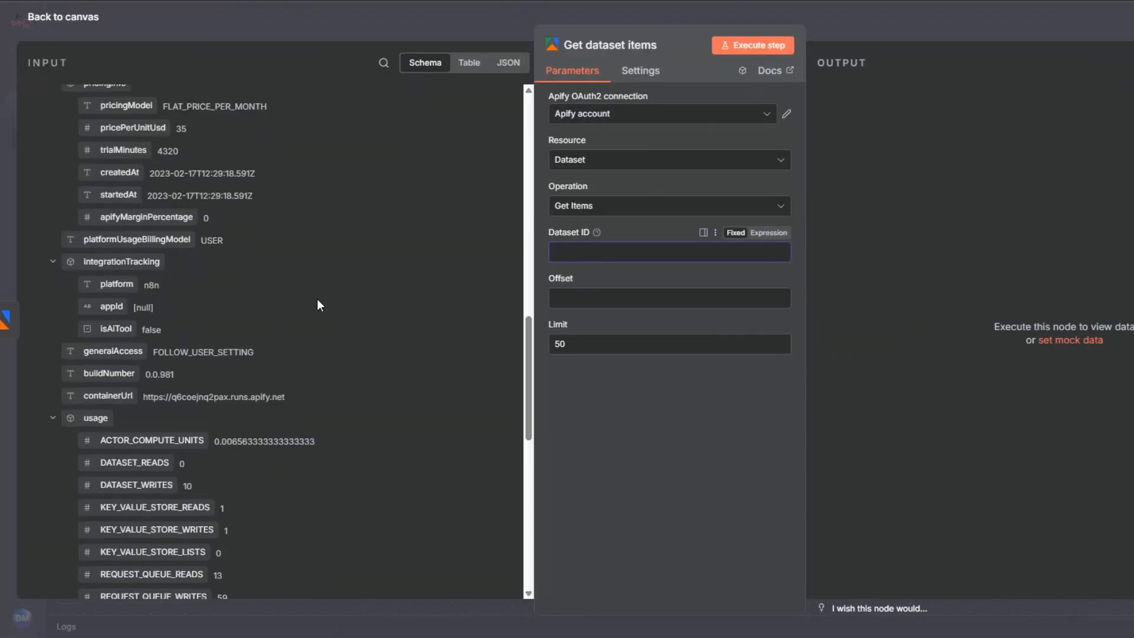
scroll(114, 300, "up", 4)
left_click_drag(121, 248, 590, 252)
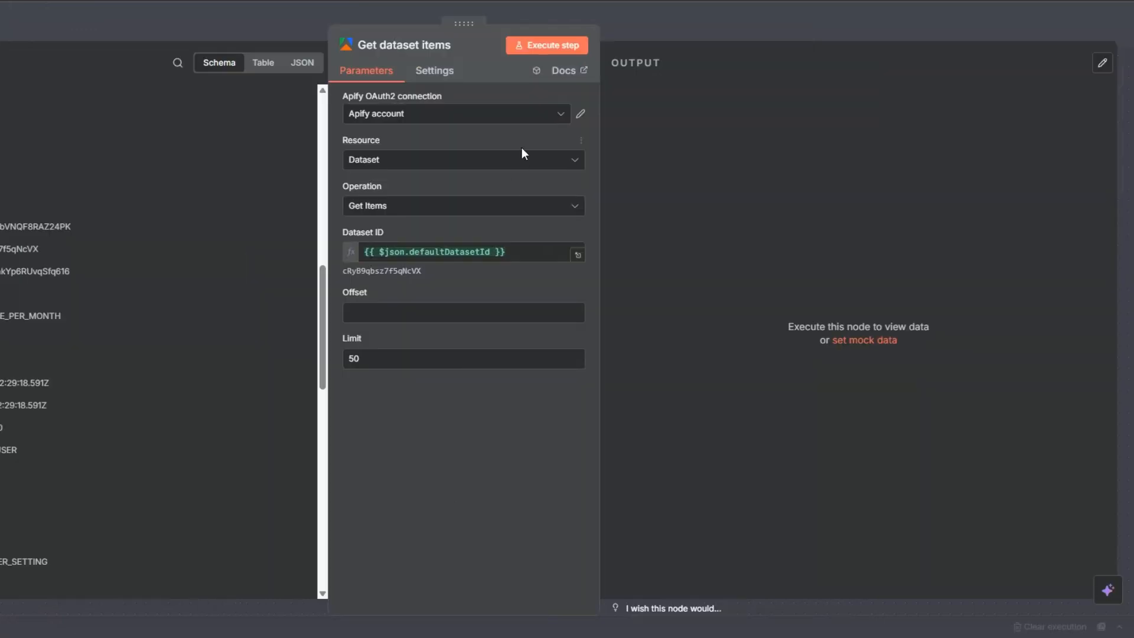
left_click(541, 50)
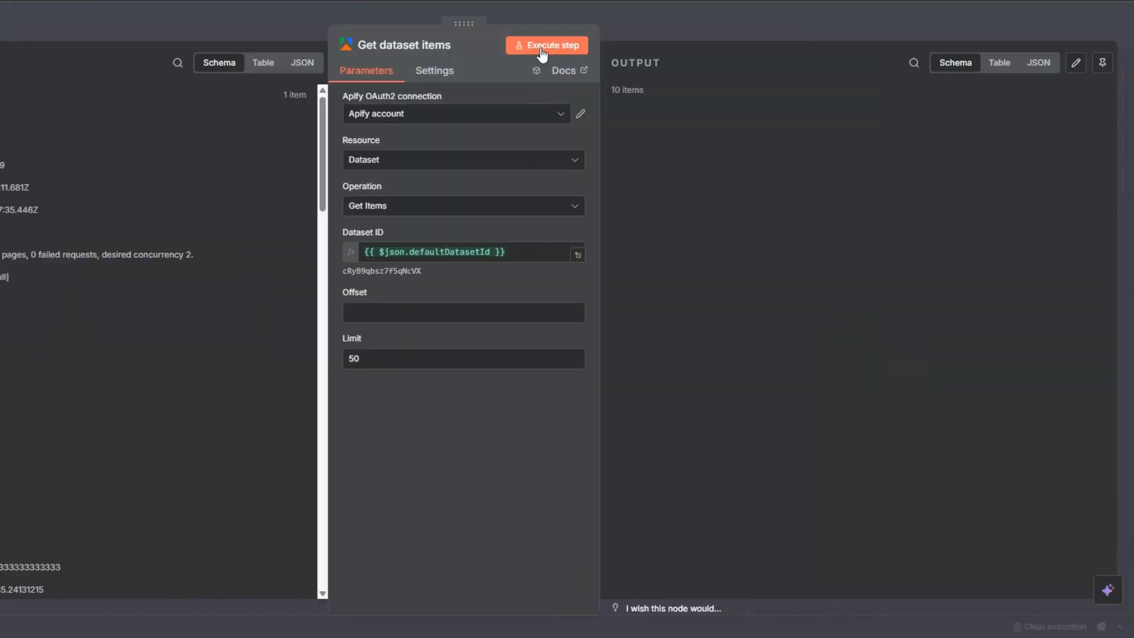
Step: Examine the item count and the pin fields in the output of Get dataset items
left_click_drag(622, 101, 645, 90)
scroll(845, 272, "down", 7)
scroll(845, 272, "down", 10)
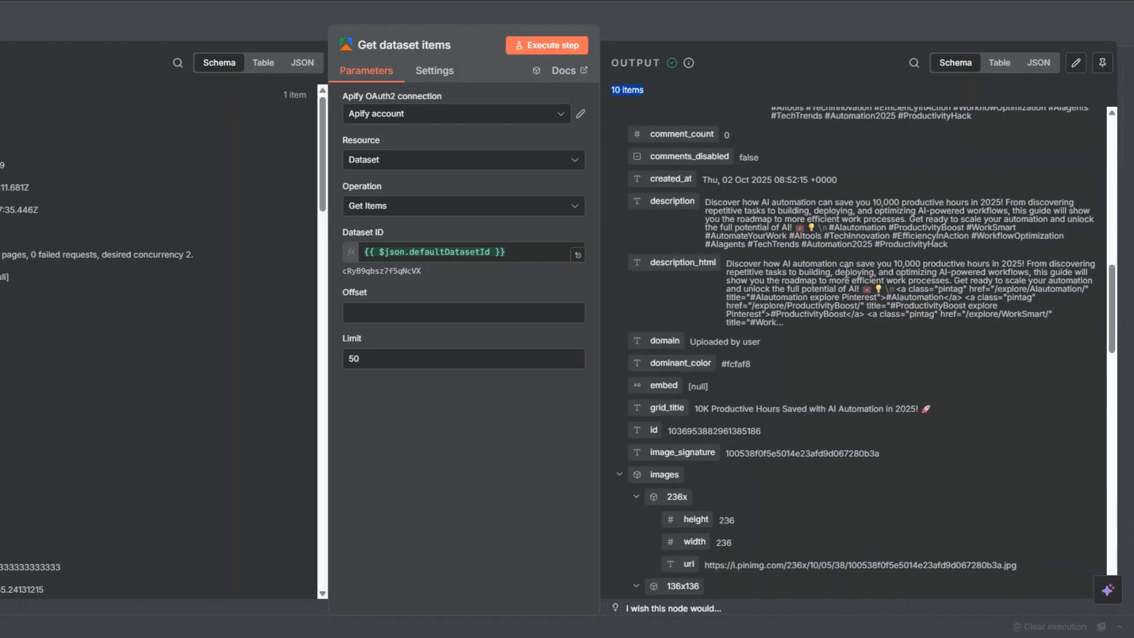
scroll(845, 271, "down", 10)
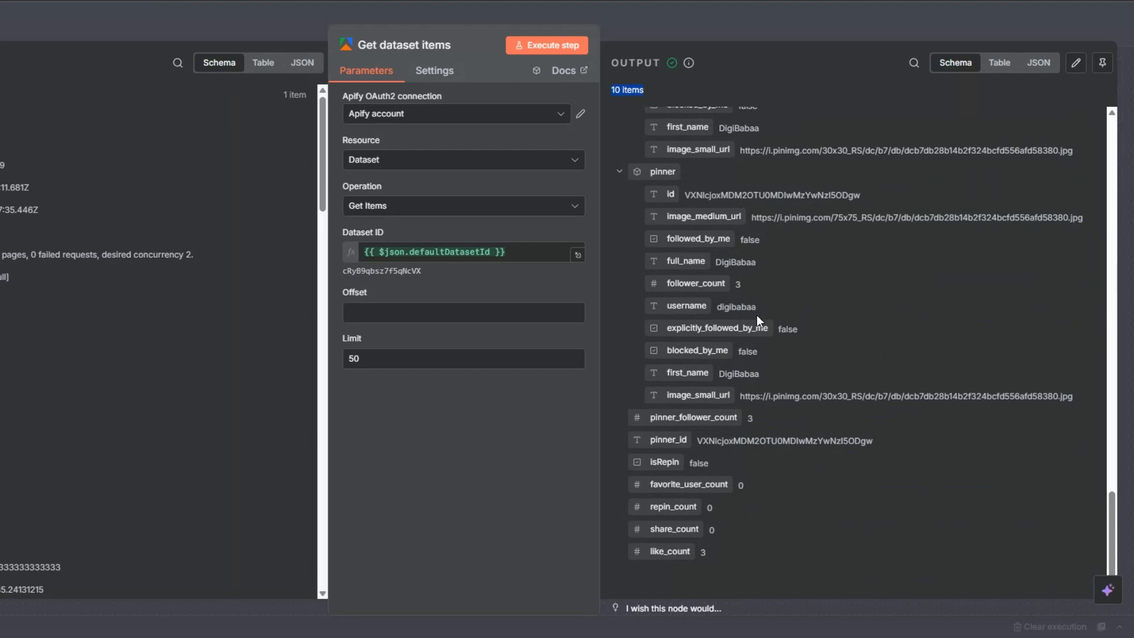
scroll(757, 370, "up", 15)
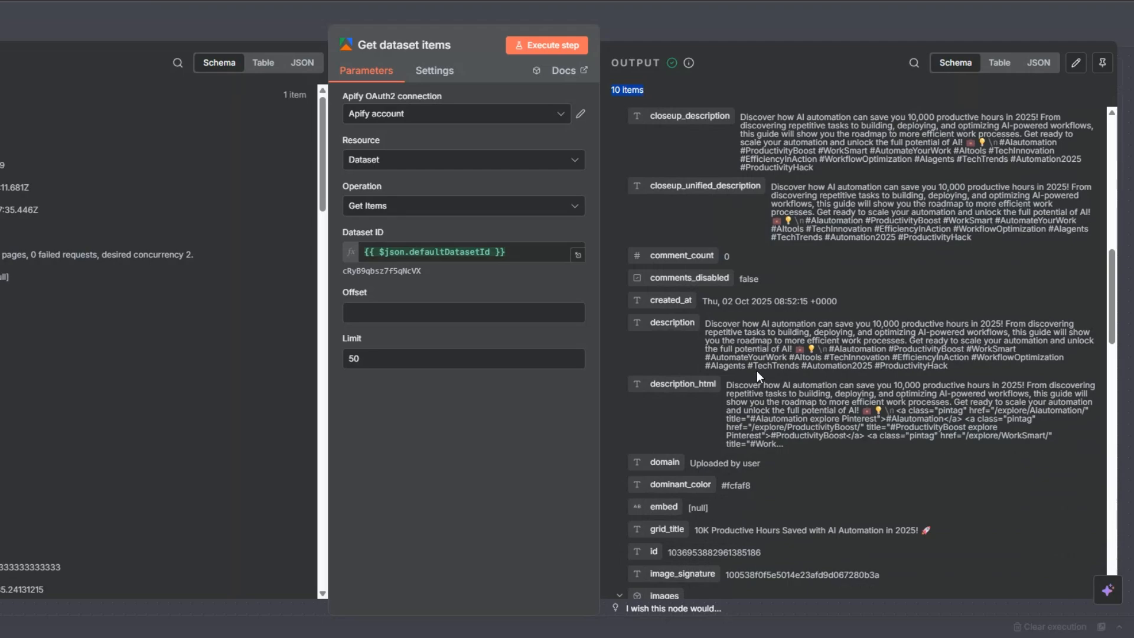
scroll(756, 370, "up", 10)
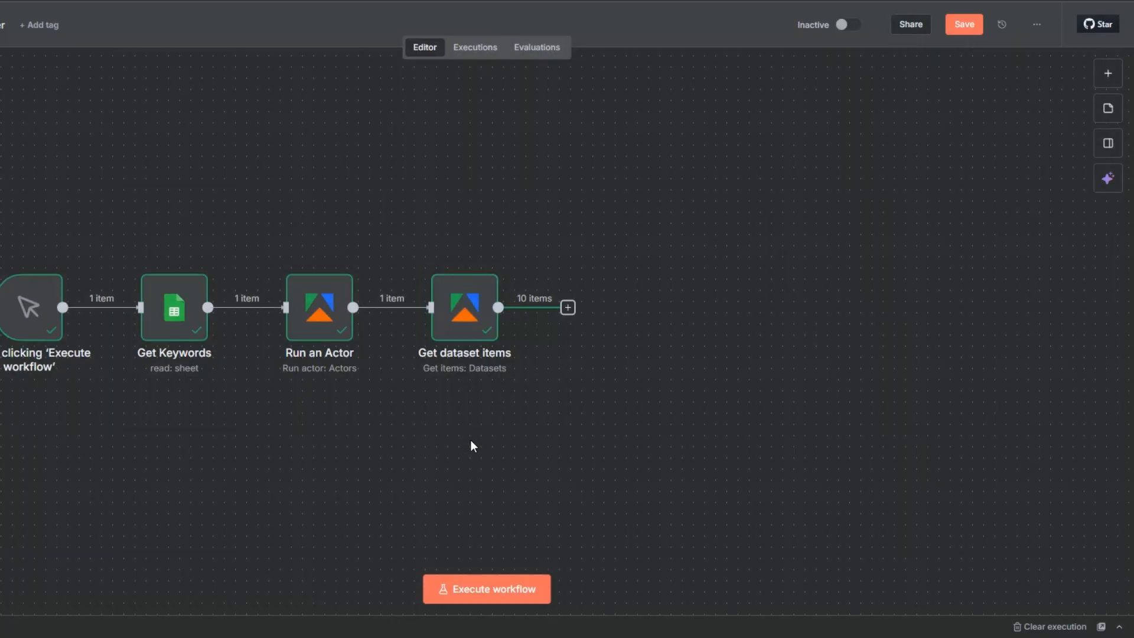
Step: Rename the Run an Actor node as "Pinterest Scraper"
mouse_move(315, 339)
key("F2")
type("Pinterest Scraper")
left_click(577, 374)
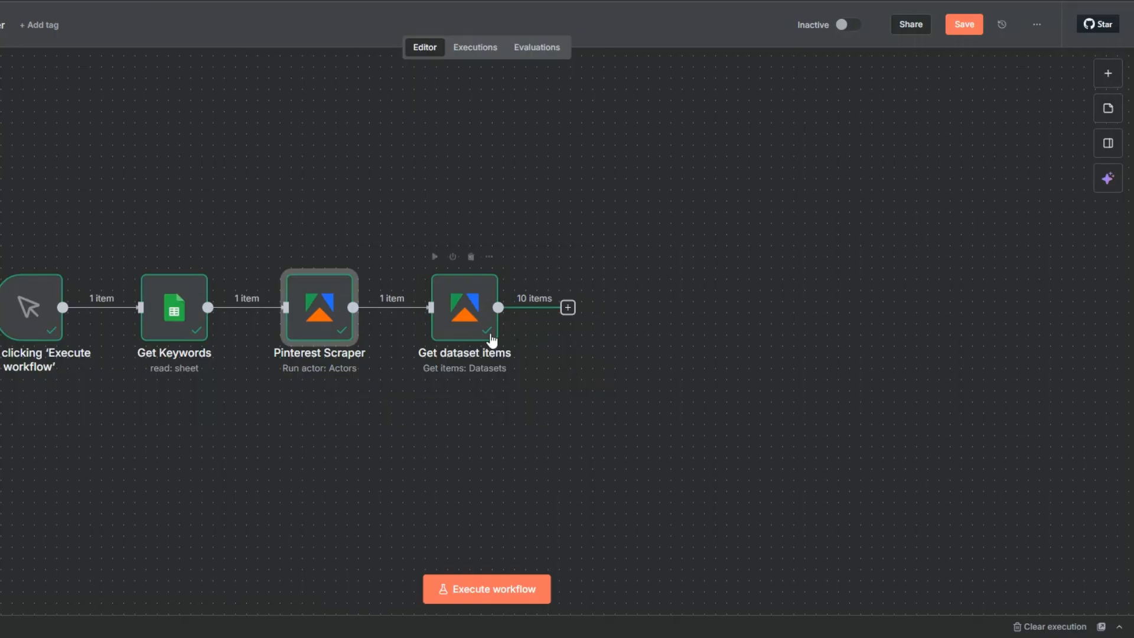
Step: Rename the Get dataset items node as "Get Pinterest items"
key("F2")
key("End")
left_click_drag(358, 314, 385, 316)
type("Pinterest")
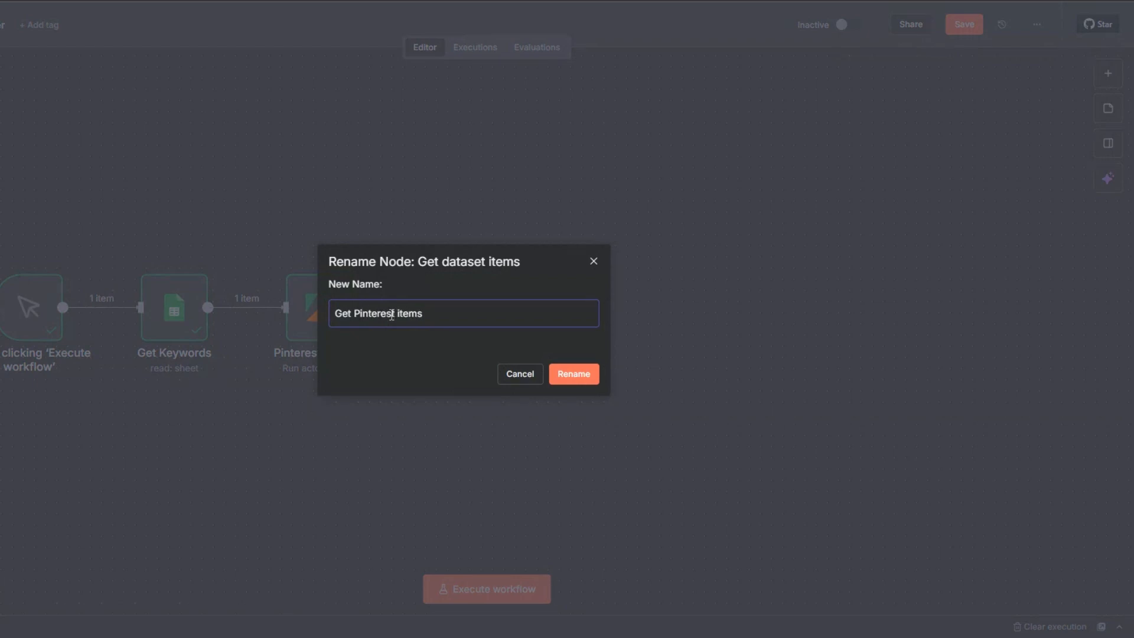
left_click(569, 376)
Step: Switch to Google Sheets and examine the Pinterest Data sheet's column headers from Keyword through URL
mouse_move(448, 289)
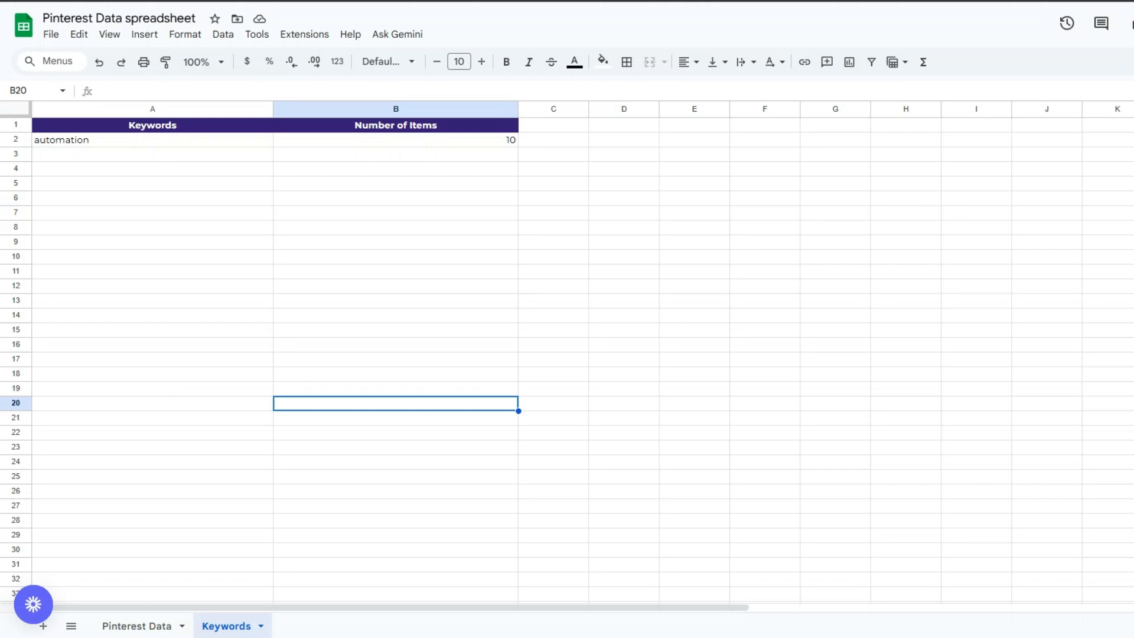
left_click(137, 625)
left_click(114, 374)
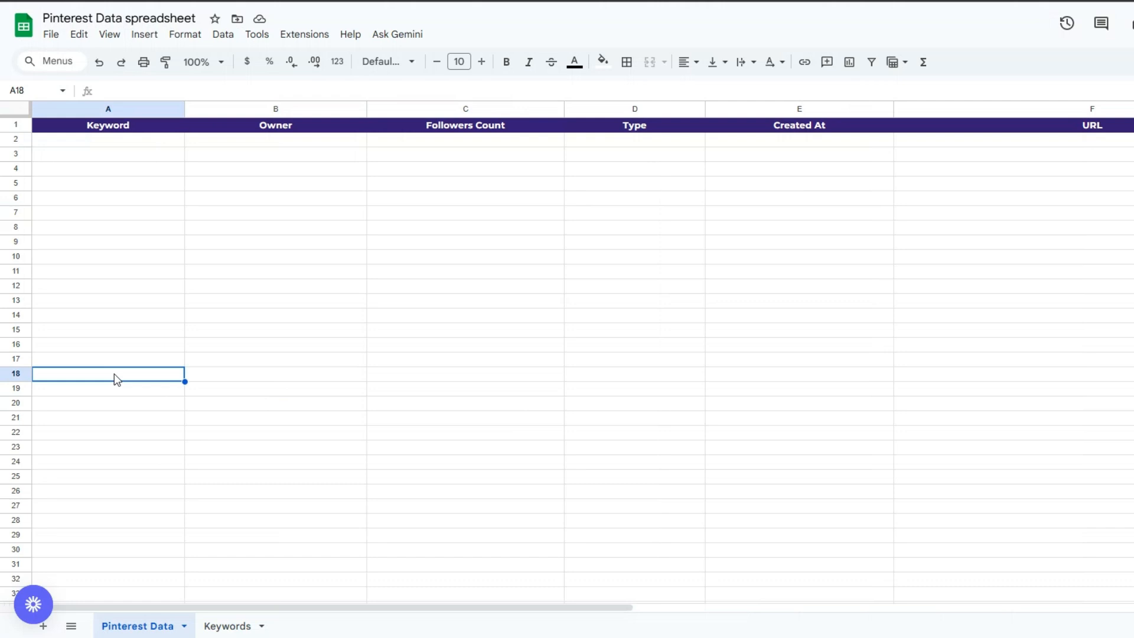
left_click(115, 277)
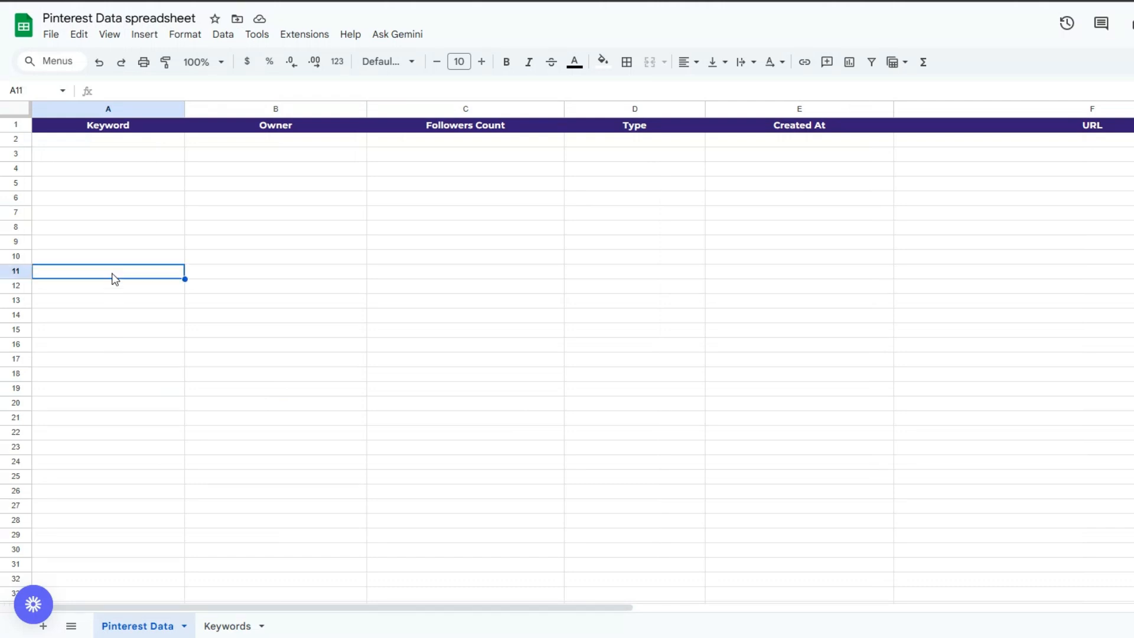
left_click(272, 258)
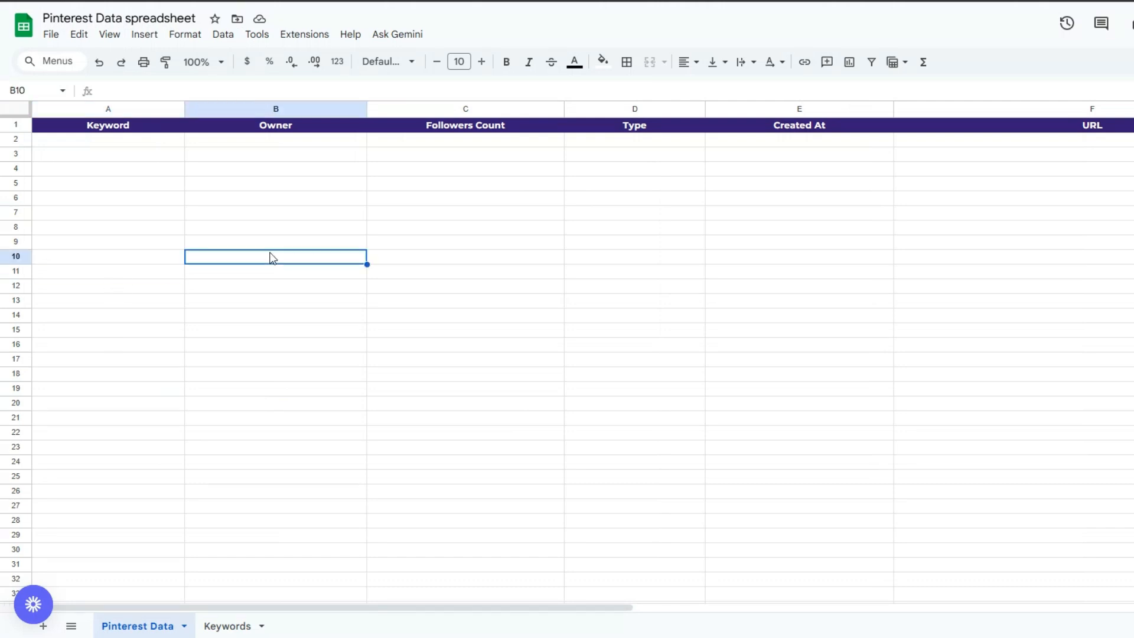
left_click(450, 237)
left_click(660, 215)
left_click(762, 215)
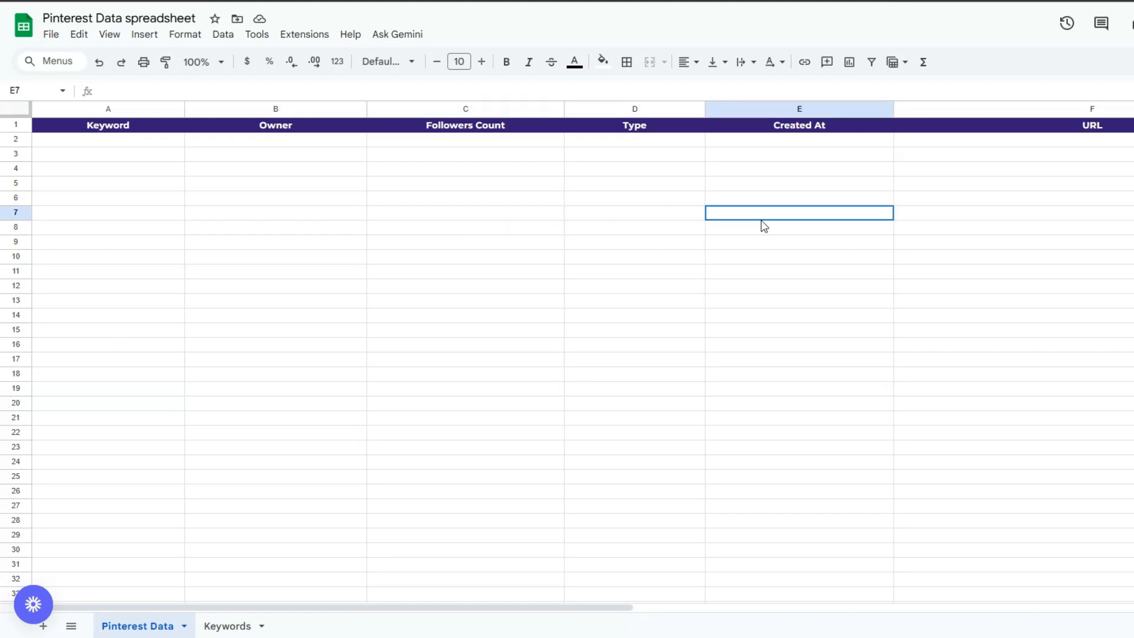
left_click(1035, 233)
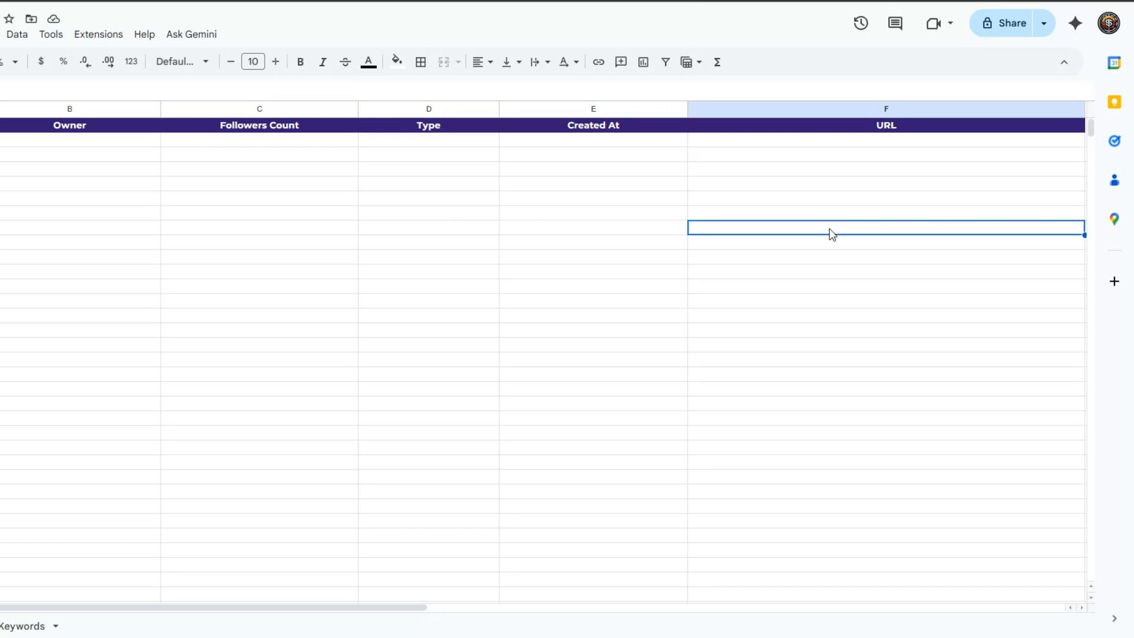
left_click(146, 300)
left_click(380, 303)
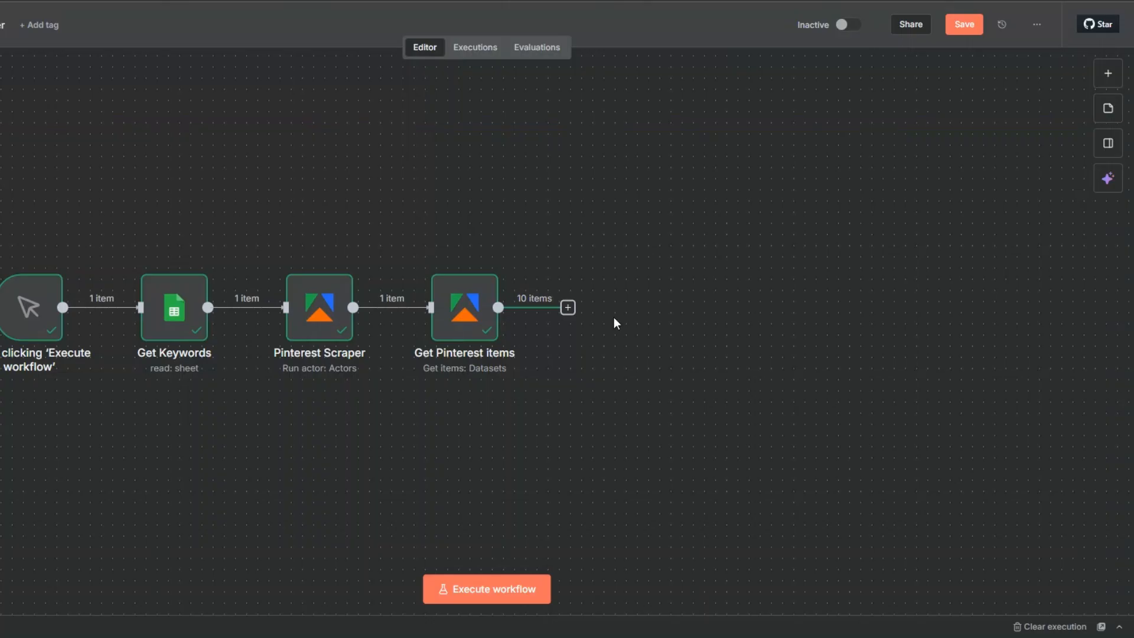
Step: Switch to n8n and add a Google Sheets "Append row in sheet" node after Get Pinterest items
left_click(567, 308)
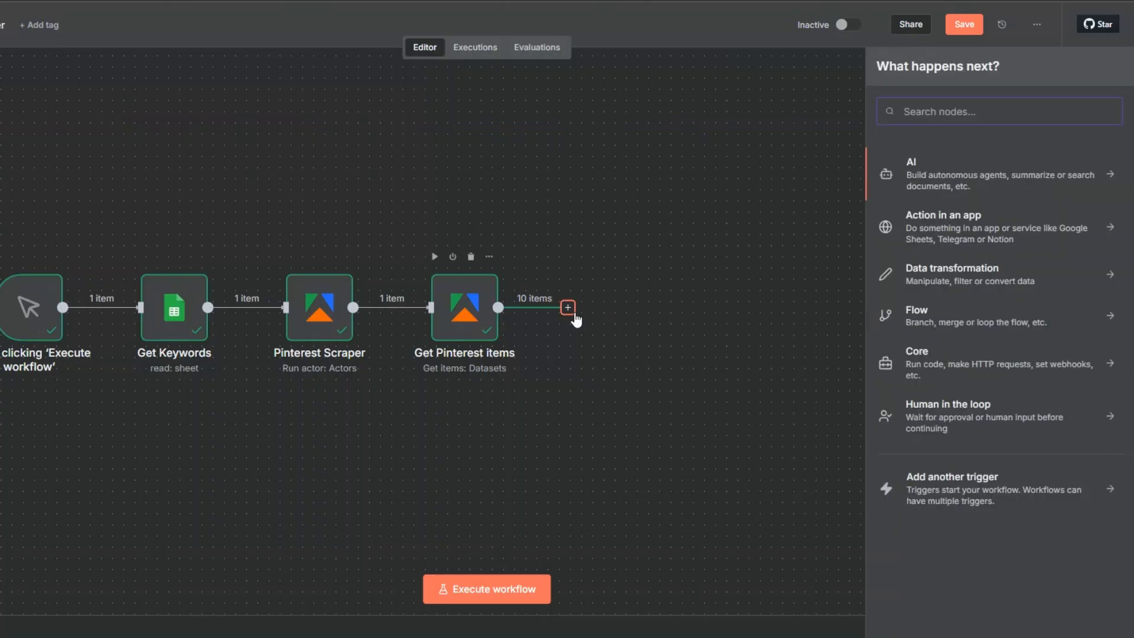
type("goo")
left_click(934, 167)
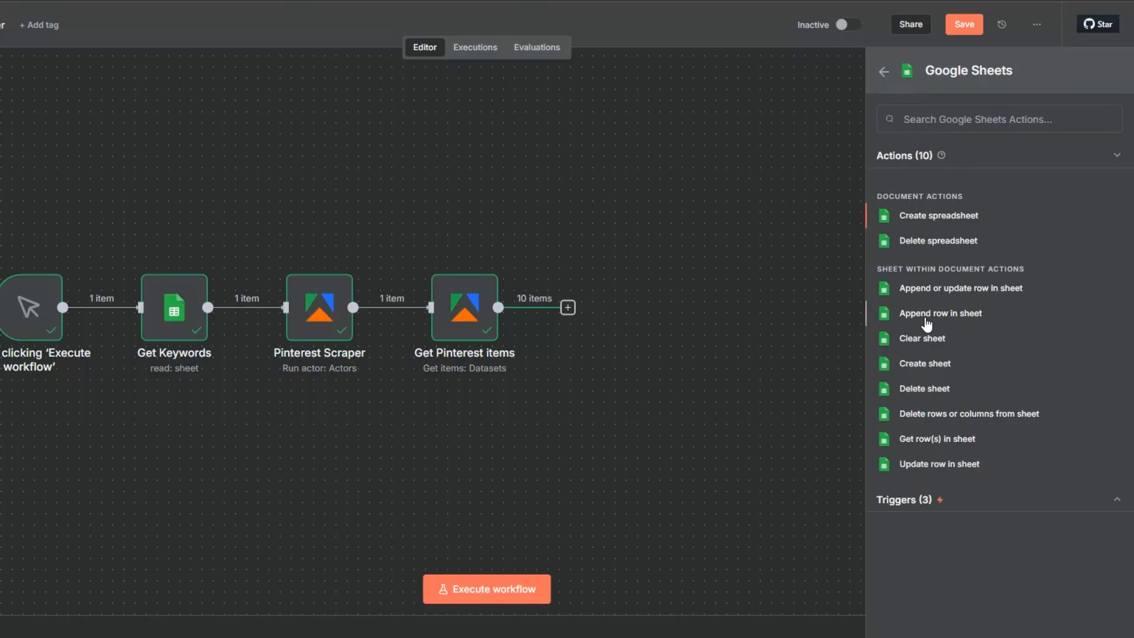
left_click(925, 316)
Step: Set the append node's document to Pinterest Data spreadsheet and its sheet to Pinterest Data
left_click(423, 252)
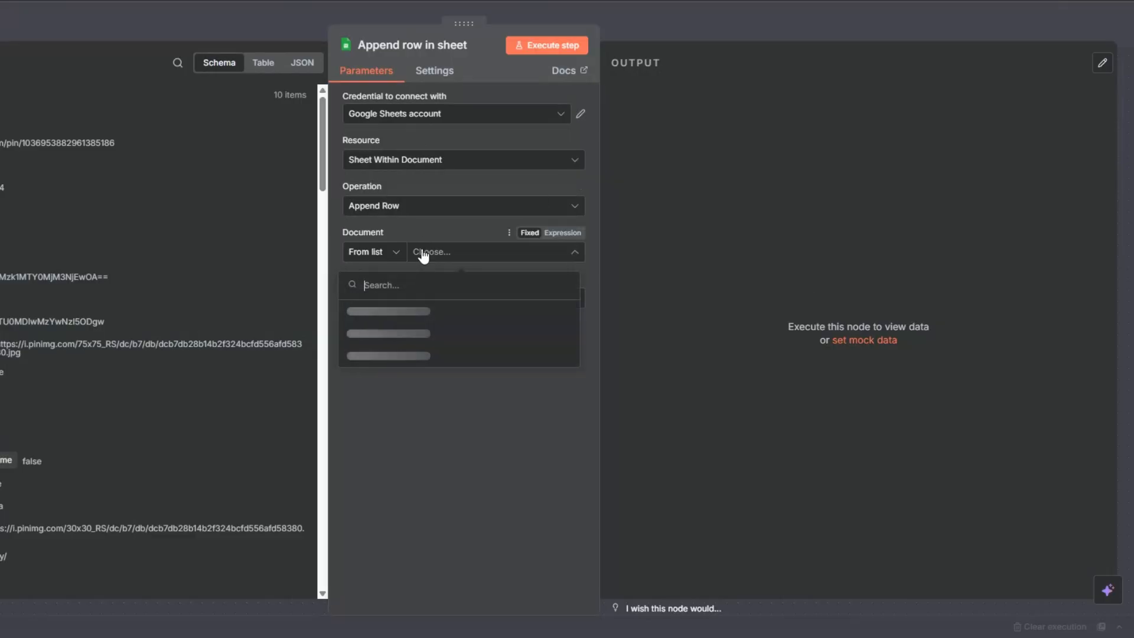
left_click(420, 300)
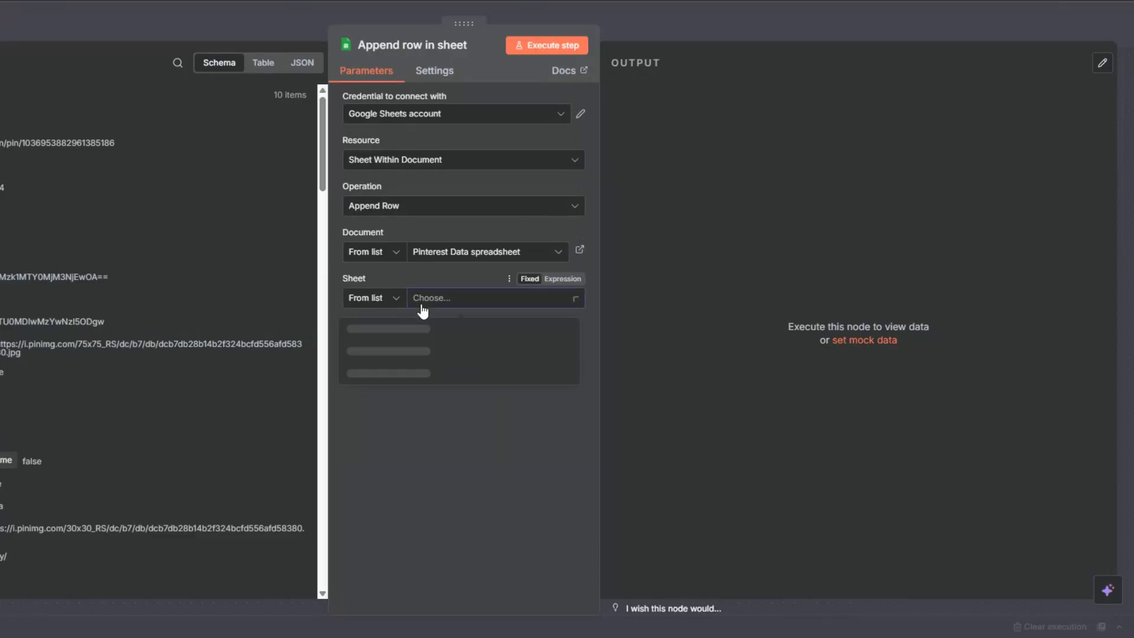
left_click(369, 330)
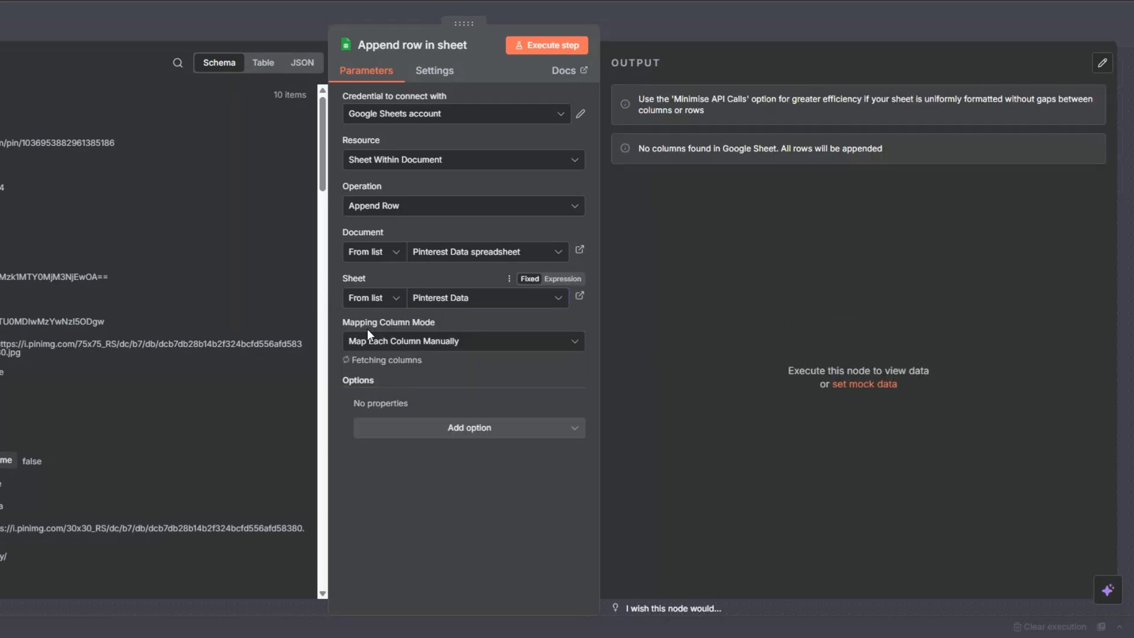
Step: Map the Keyword column to the Keywords field from the Get Keywords node
scroll(453, 321, "down", 3)
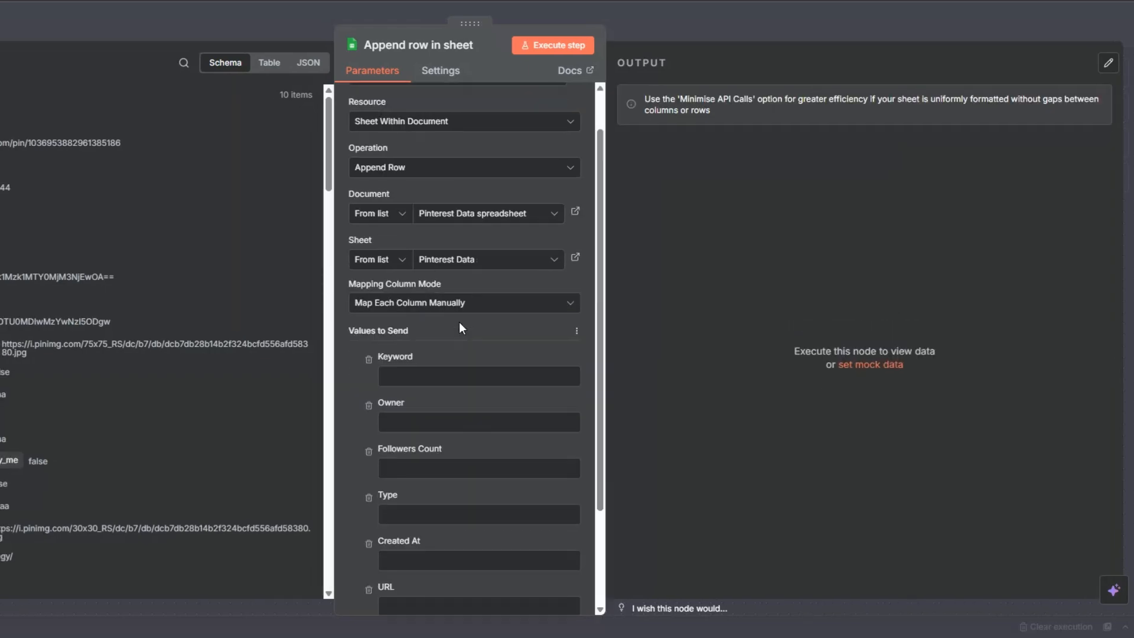
left_click(390, 241)
left_click_drag(329, 127, 329, 522)
scroll(149, 390, "down", 2)
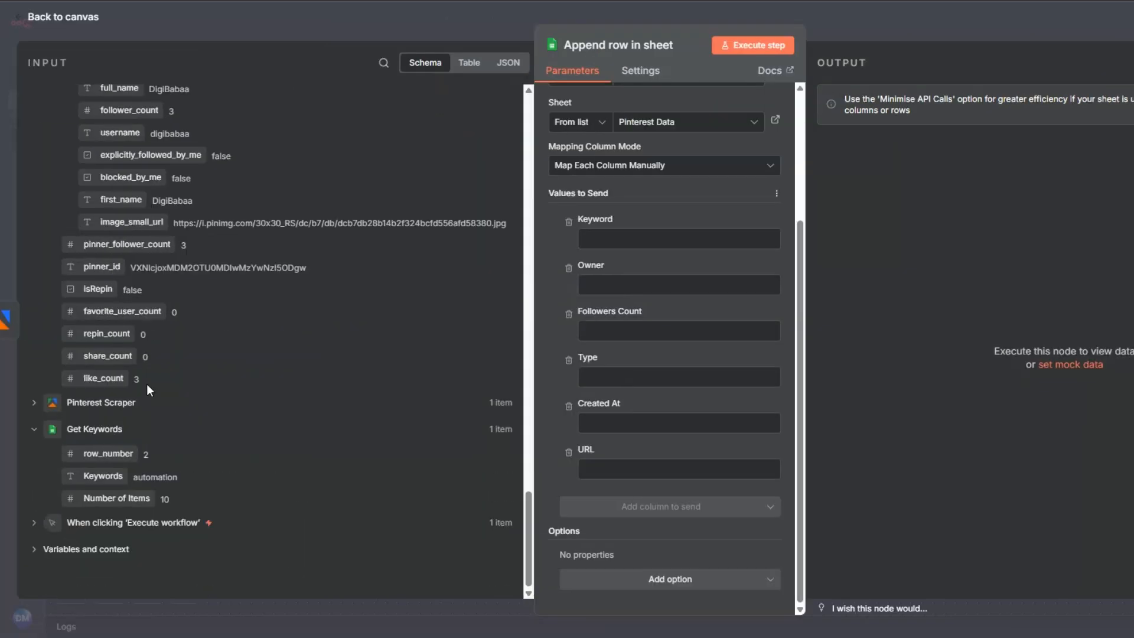
left_click_drag(104, 476, 602, 252)
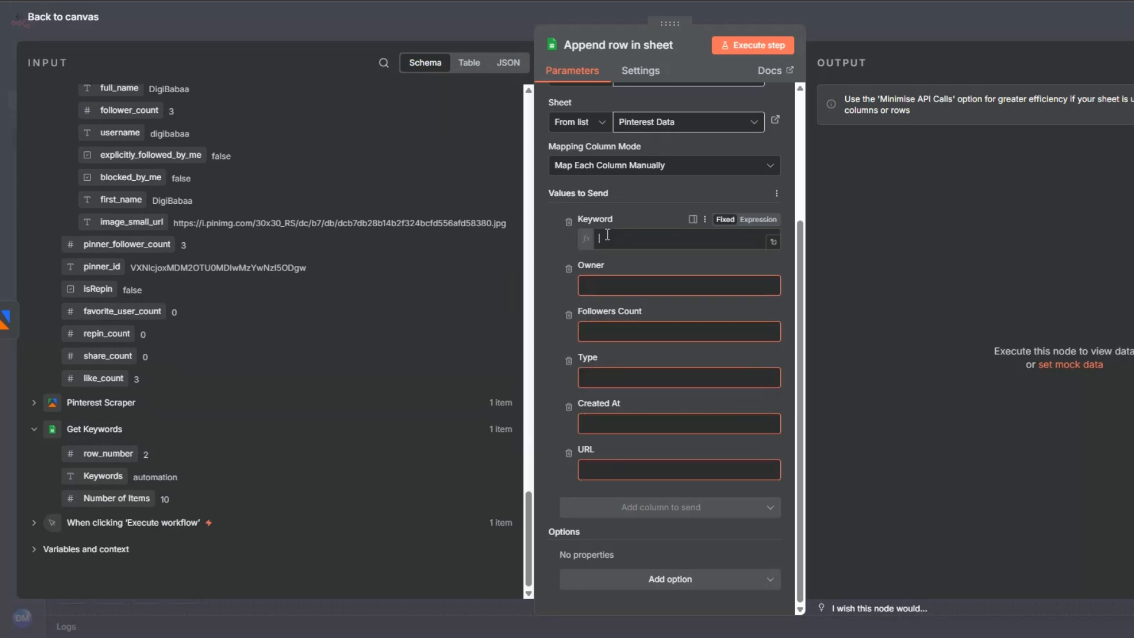
Step: Map the Owner column to the pinner's first_name and the Followers Count column to the pinner's follower_count
scroll(360, 263, "up", 3)
scroll(361, 264, "up", 2)
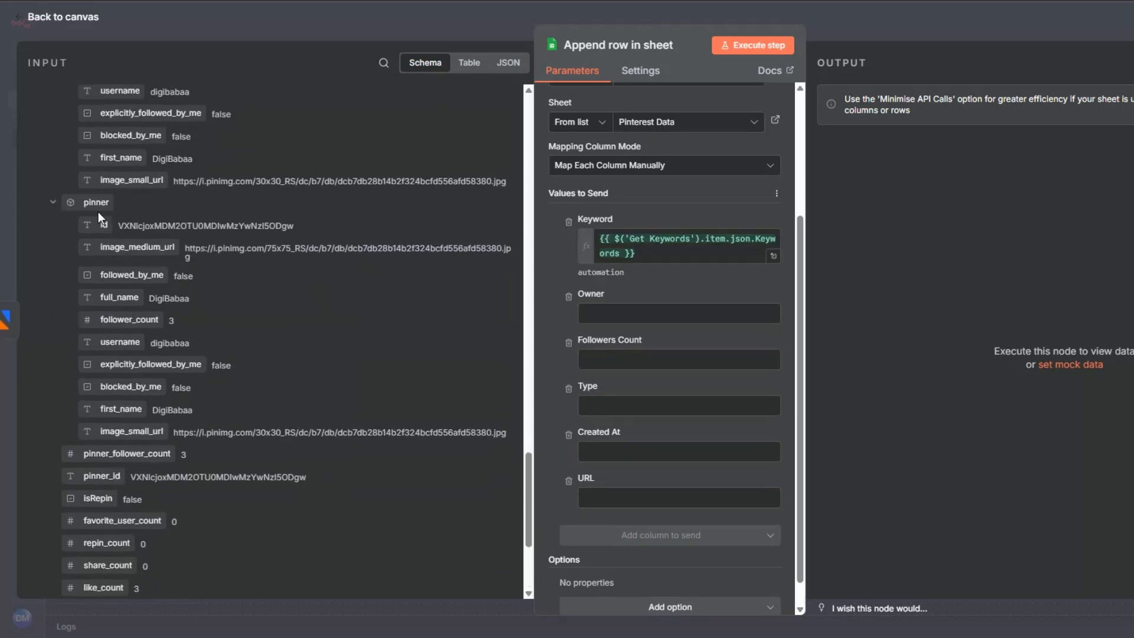
left_click_drag(131, 410, 587, 312)
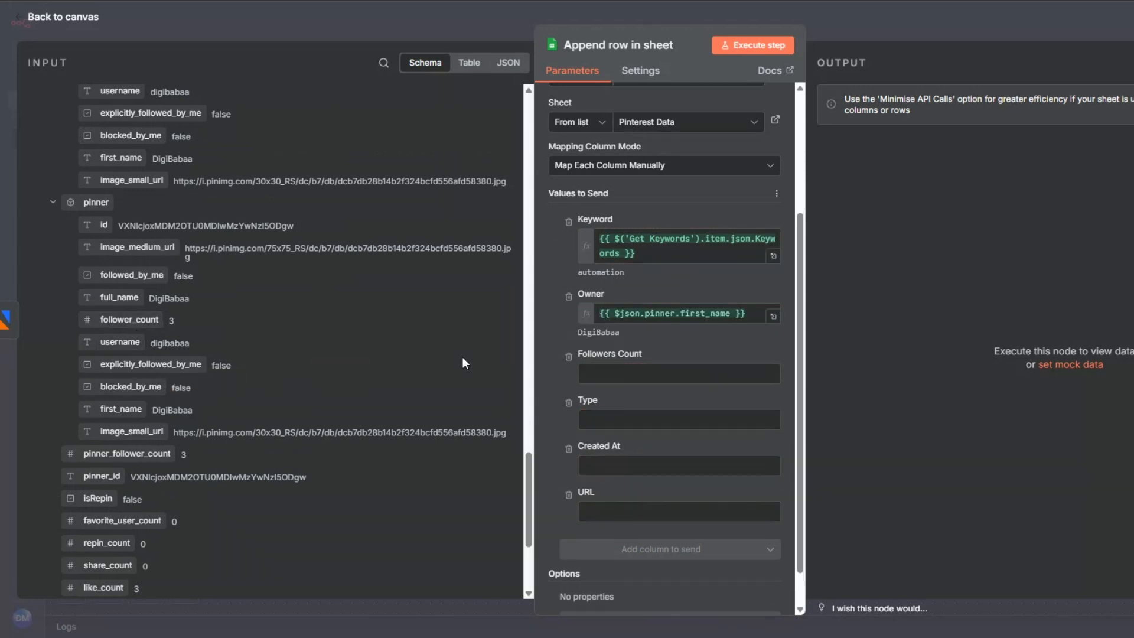
left_click_drag(151, 310, 609, 375)
Step: Map the Type column to the pin's type field and Created At to createdAt under the Pinterest Scraper's pricingInfo
left_click(383, 62)
type("typ")
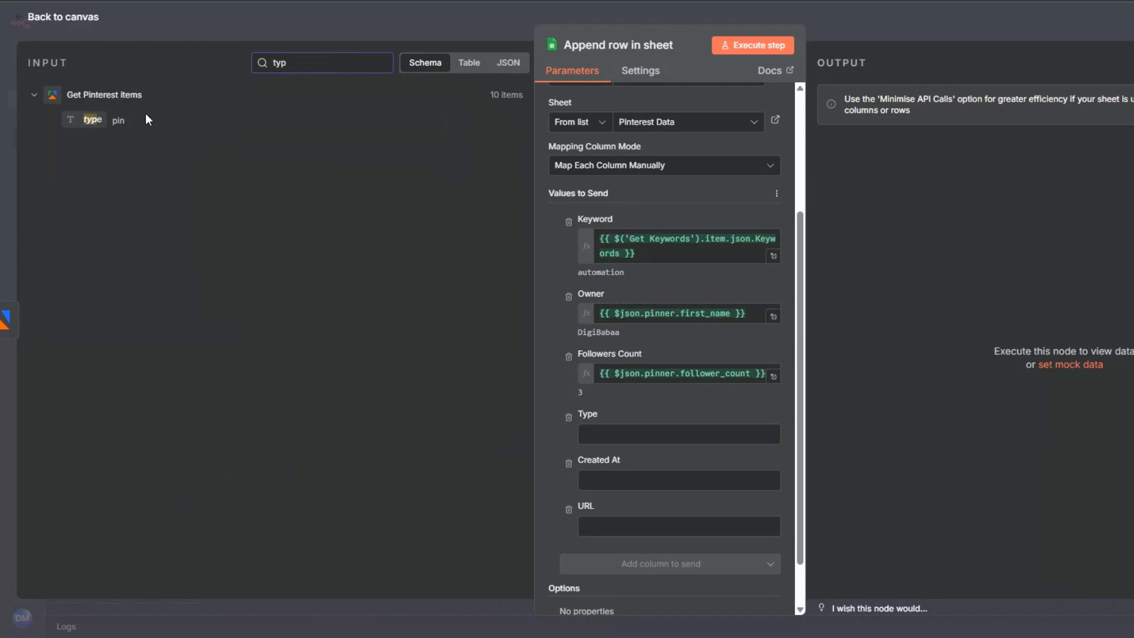
left_click_drag(104, 118, 599, 434)
double_click(312, 66)
type("date")
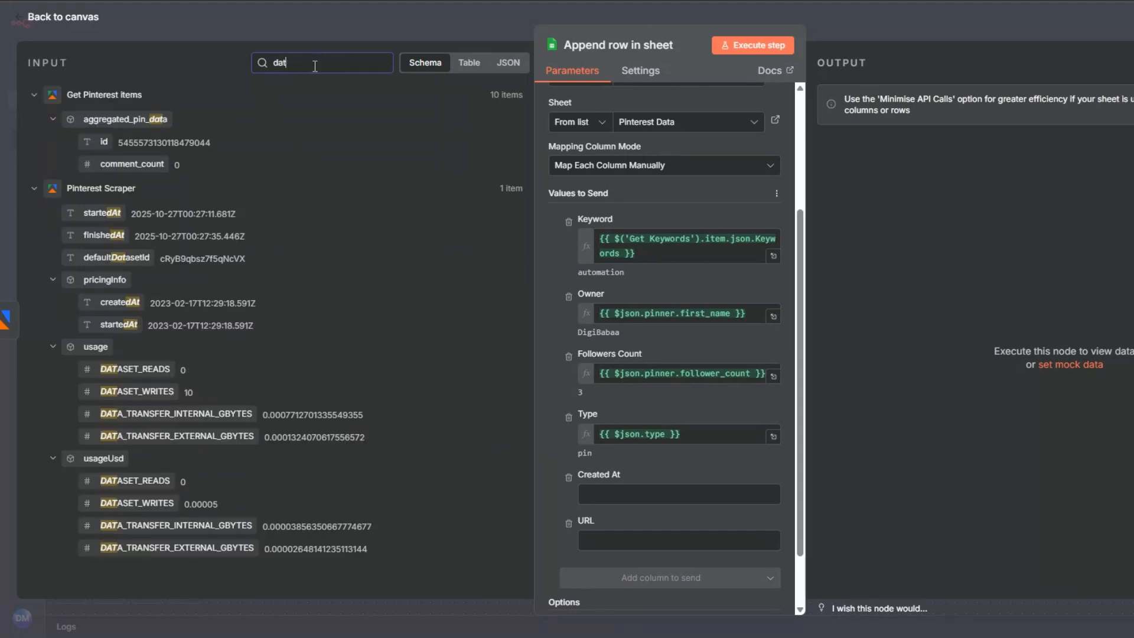
left_click_drag(223, 305, 679, 494)
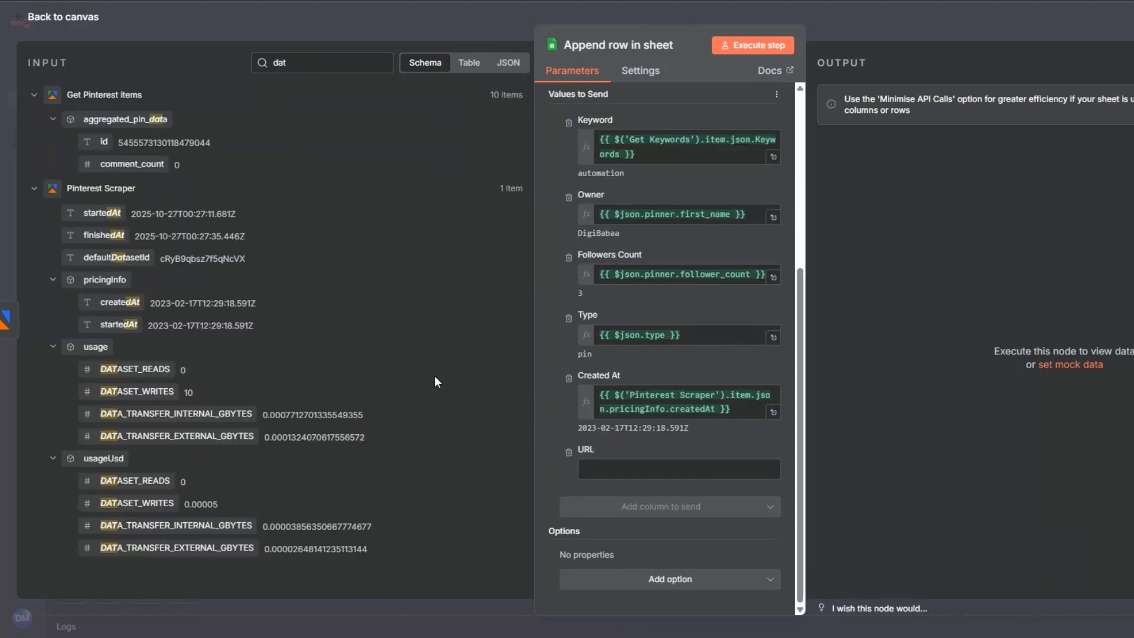
Step: Map the URL column to the top-level url field from Get Pinterest items, and execute the append step
double_click(285, 61)
key("BackSpace")
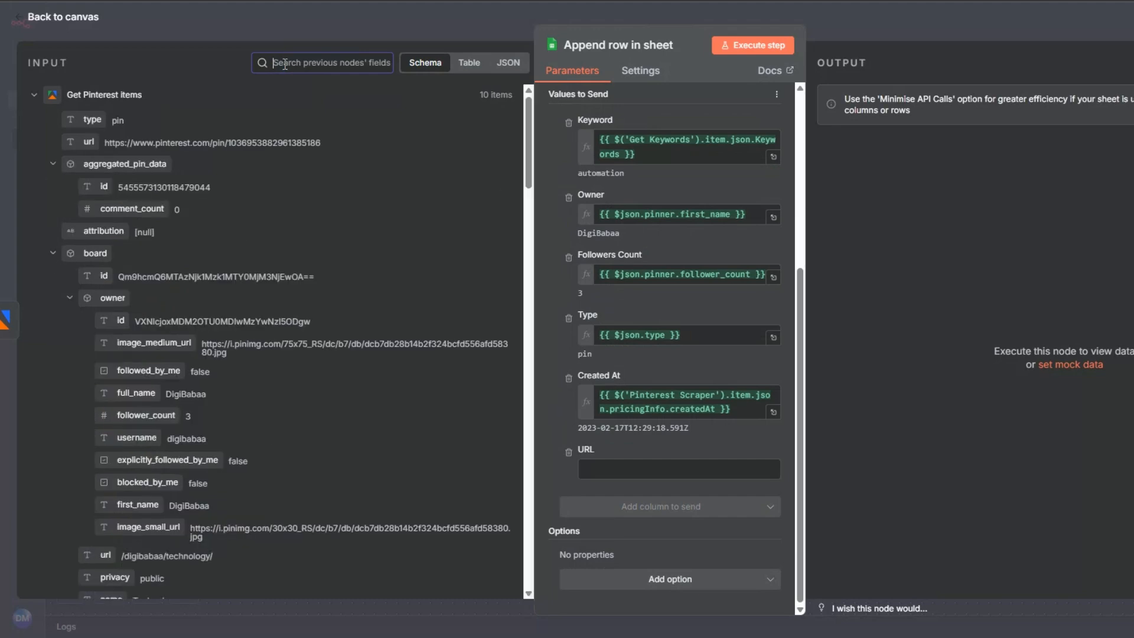
type("url")
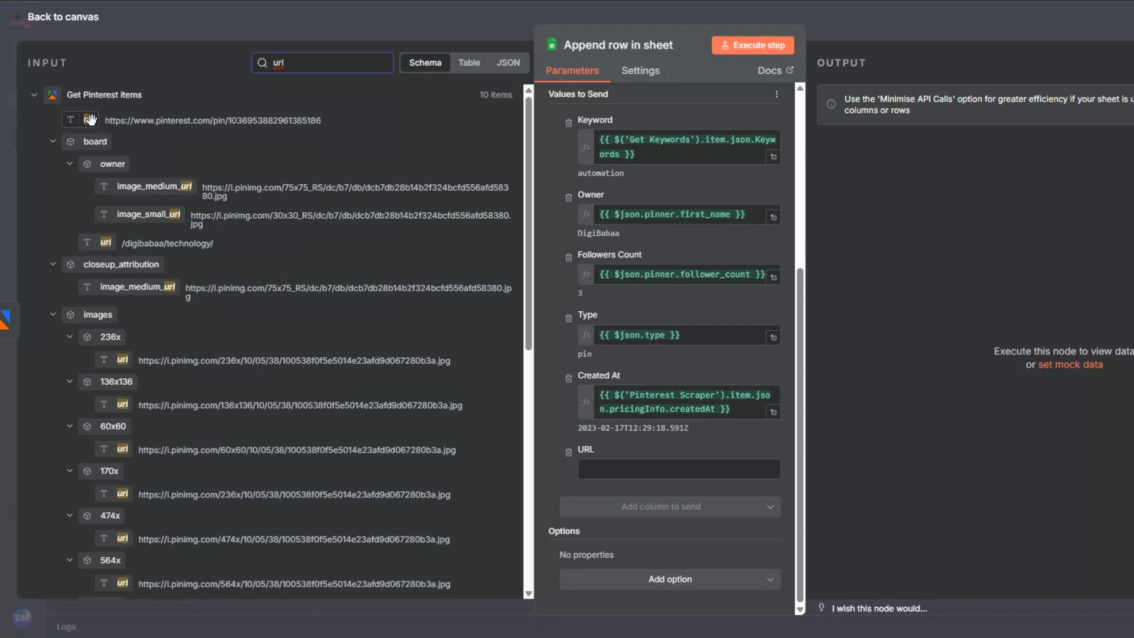
left_click_drag(88, 120, 679, 469)
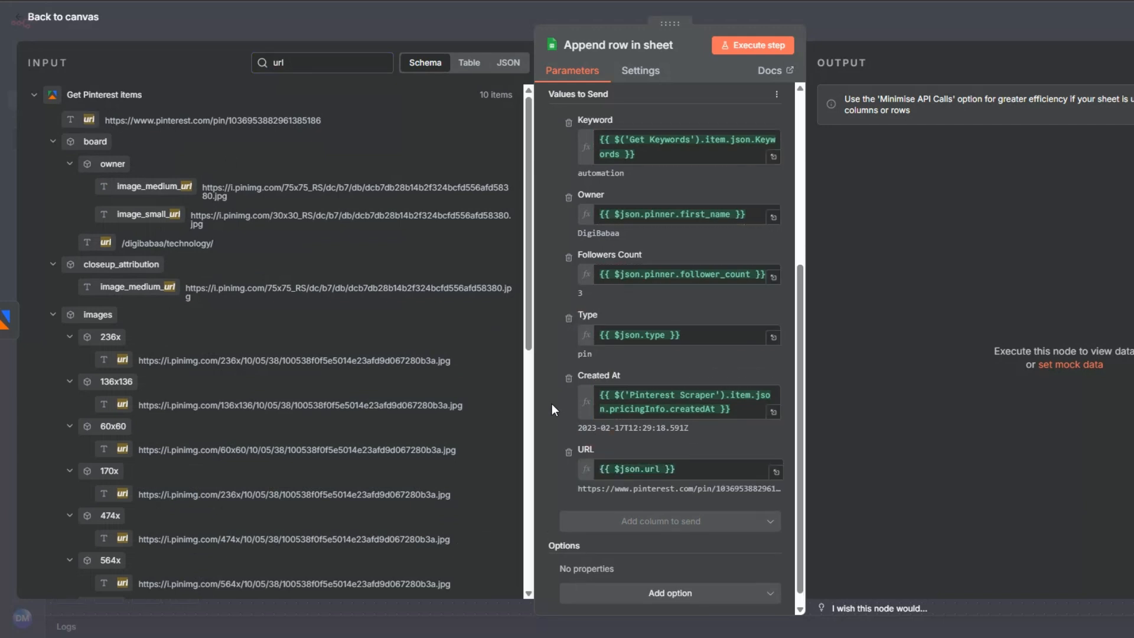
left_click(729, 45)
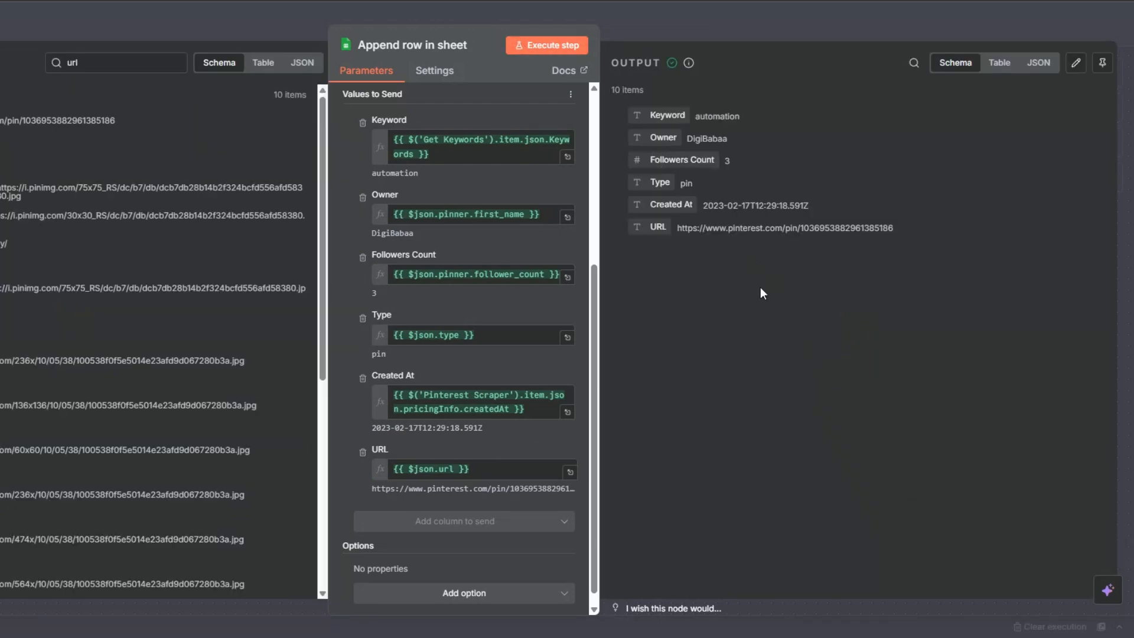
key("Escape")
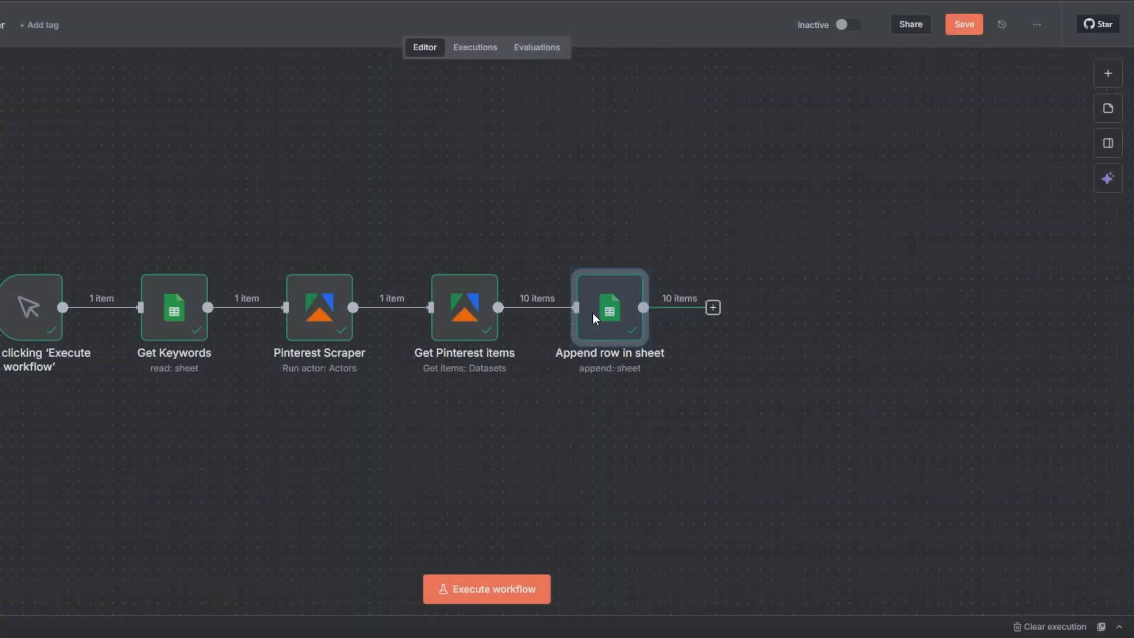
Step: Rename the Append row in sheet node as "Pinterest Items" and save the workflow
key("F2")
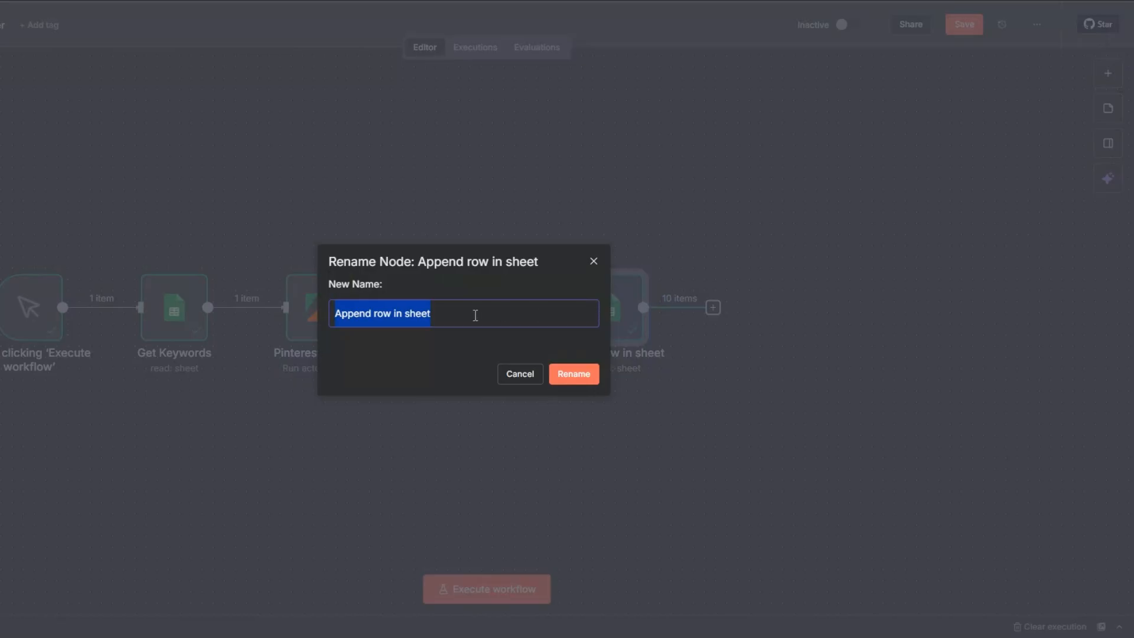
type("Pinterest")
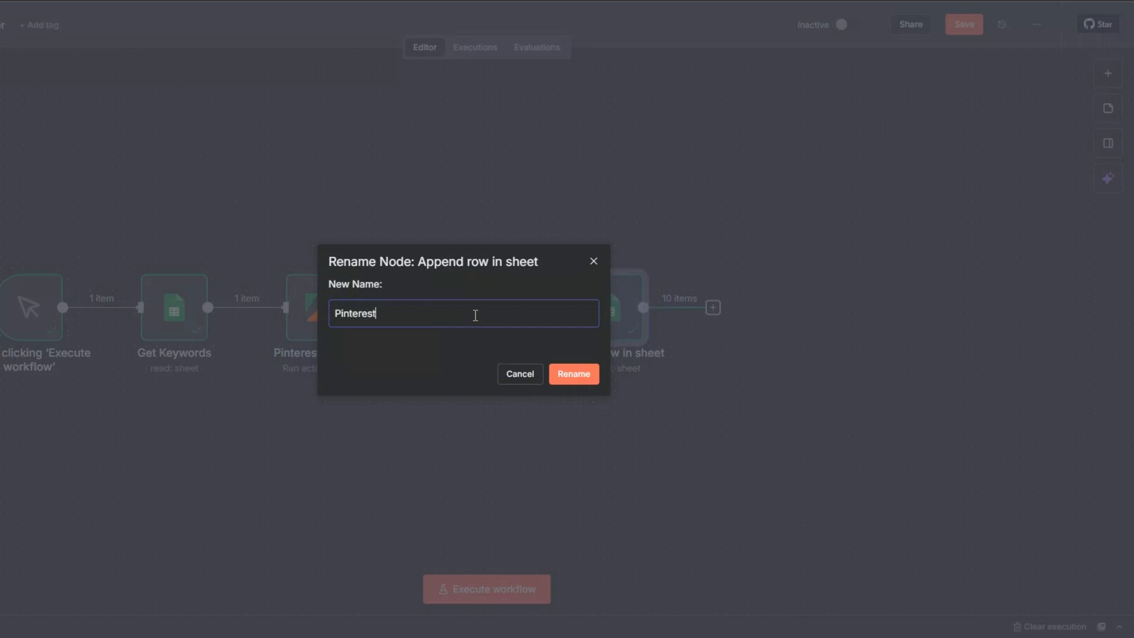
type(" Item")
left_click(569, 381)
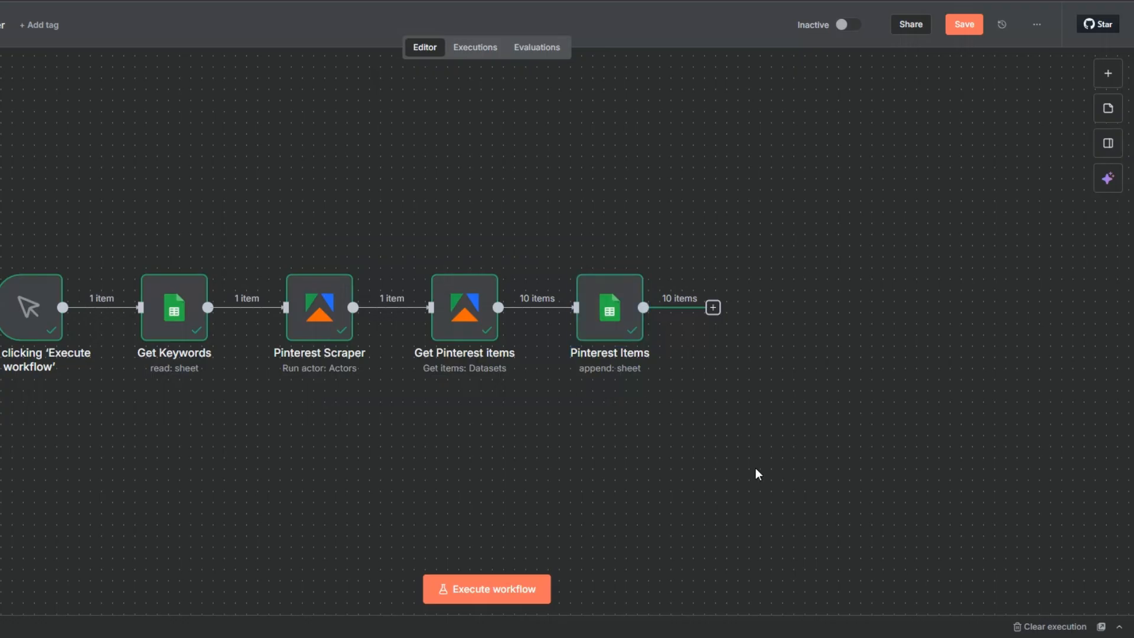
key("ctrl+s")
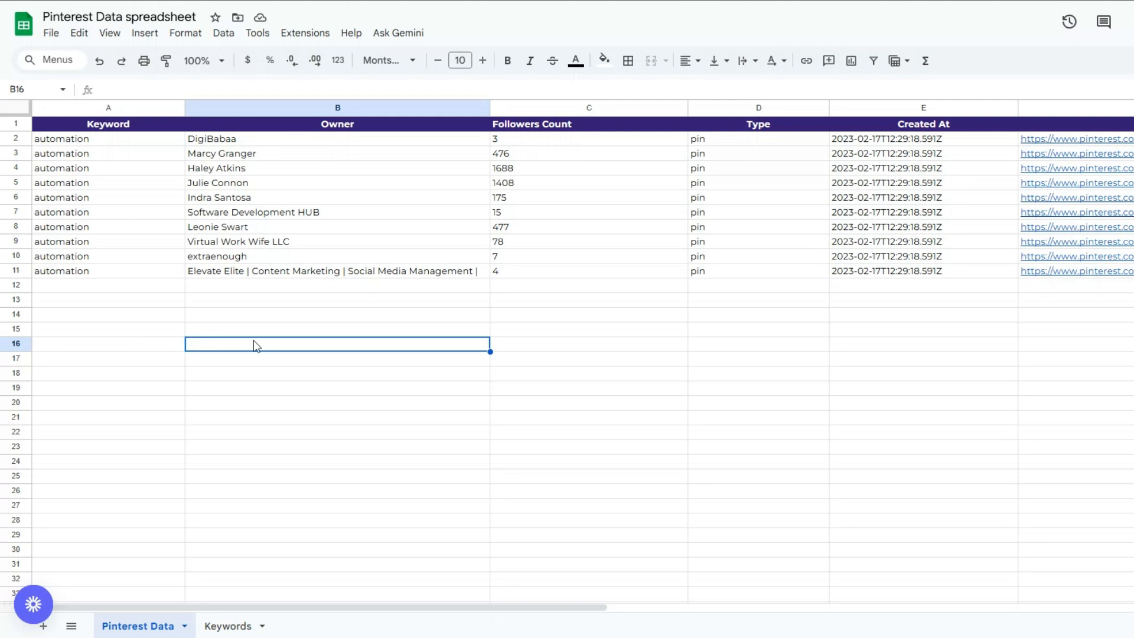
Step: Switch to Google Sheets and examine the appended rows across the Keyword to URL columns of Pinterest Data
left_click(127, 331)
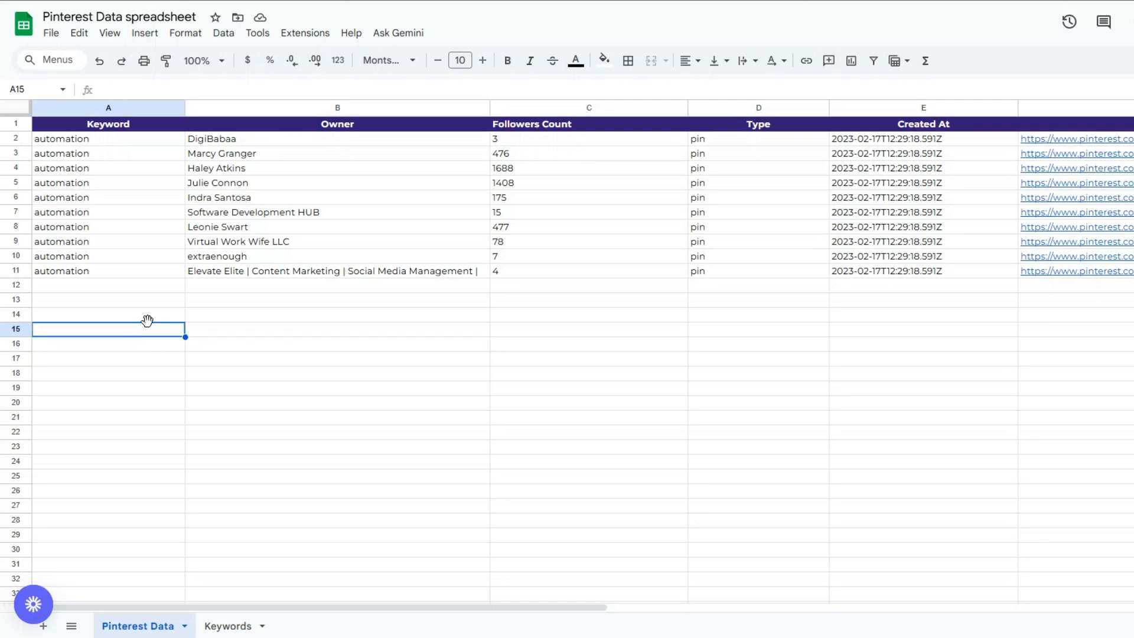
left_click_drag(147, 321, 232, 319)
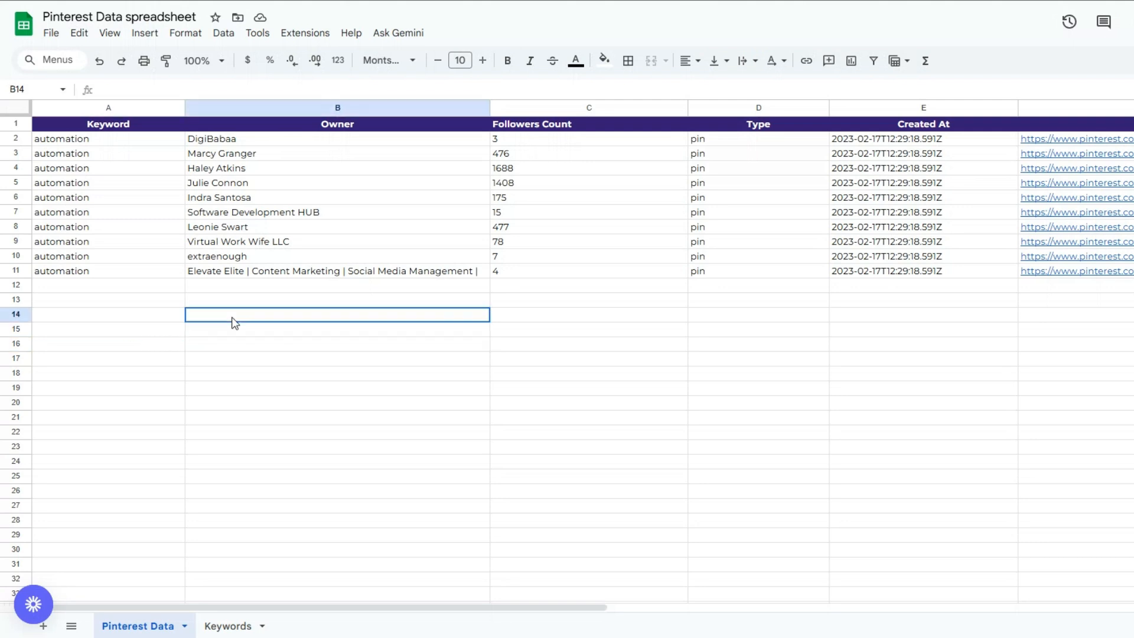
left_click(580, 327)
left_click(734, 319)
left_click(754, 215)
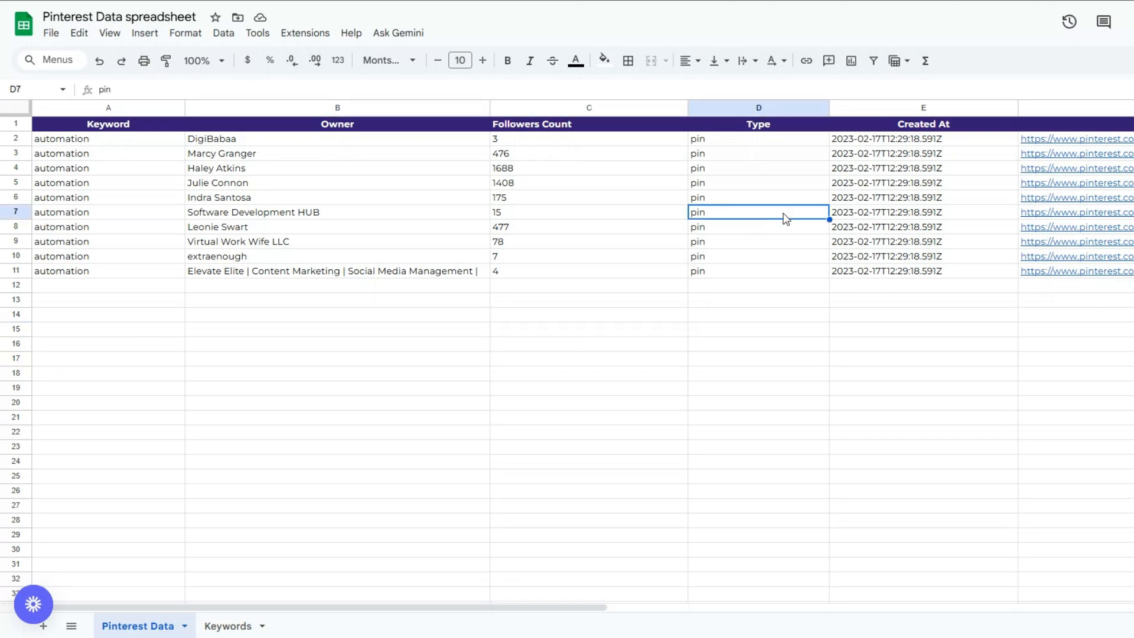
left_click(974, 316)
mouse_move(1097, 256)
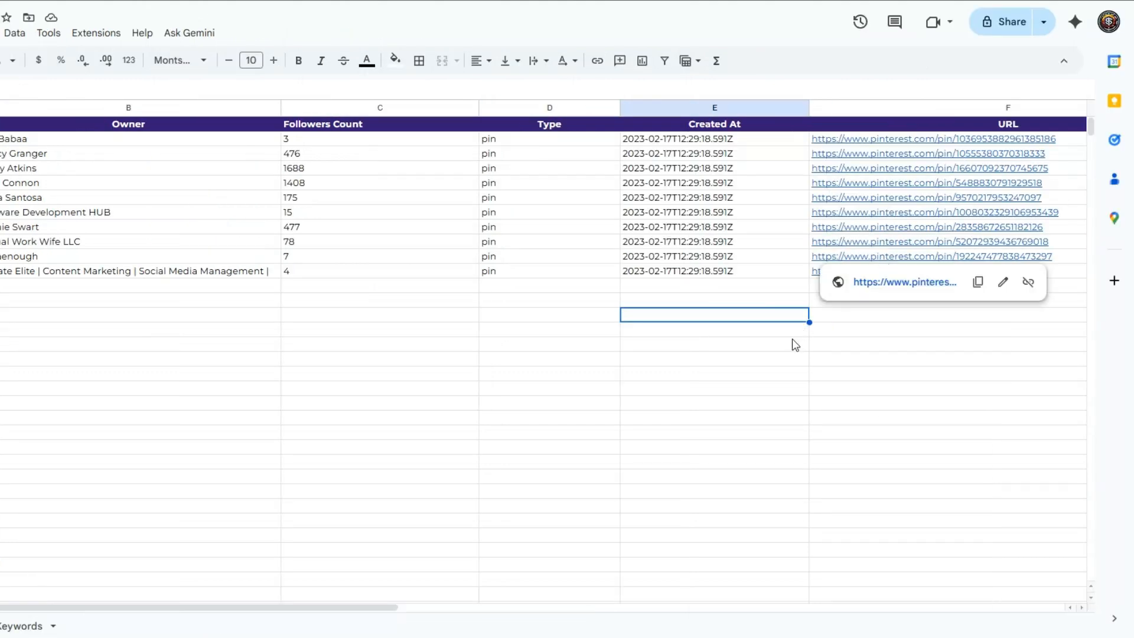
Step: Open the pin link in row 11 of the URL column and examine the pin's image and details on Pinterest
left_click(829, 272)
left_click(857, 302)
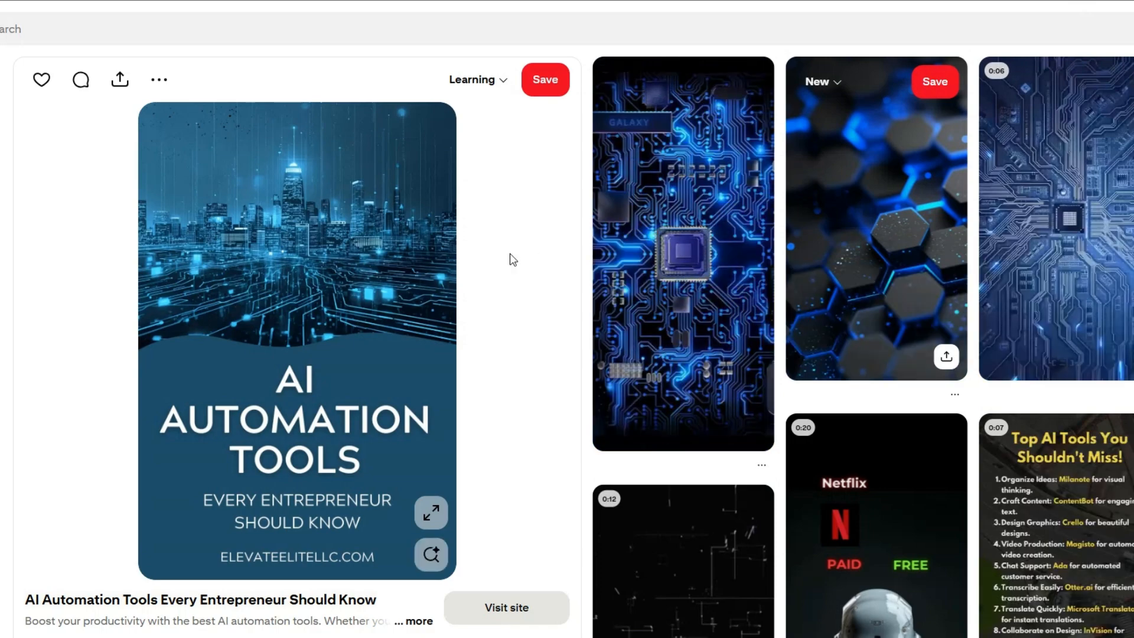
scroll(513, 260, "down", 5)
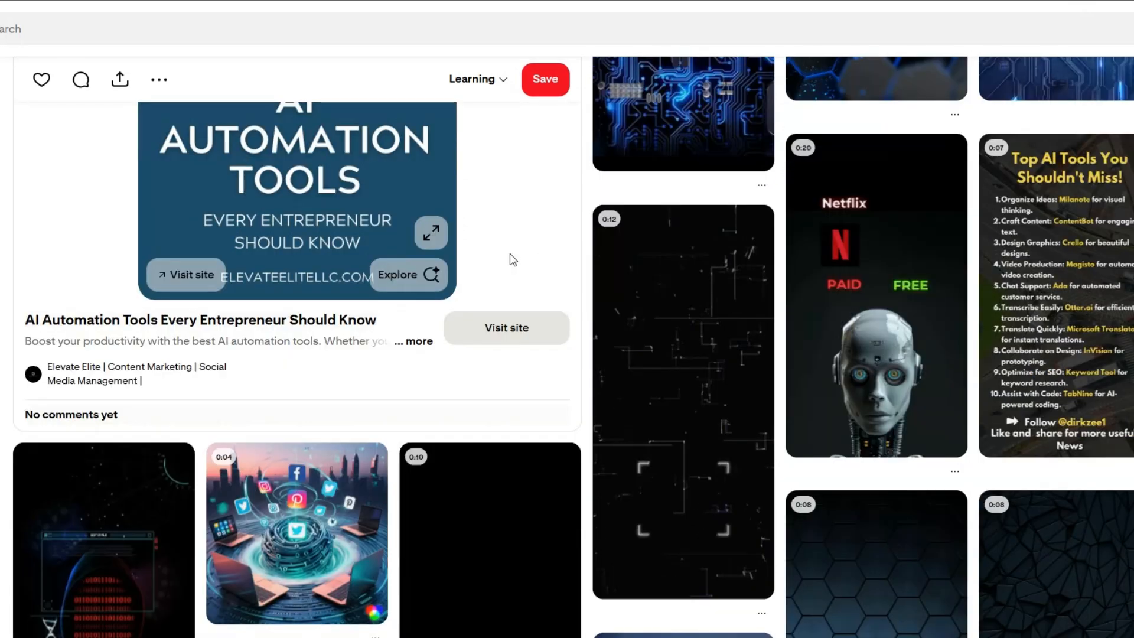
scroll(512, 260, "up", 5)
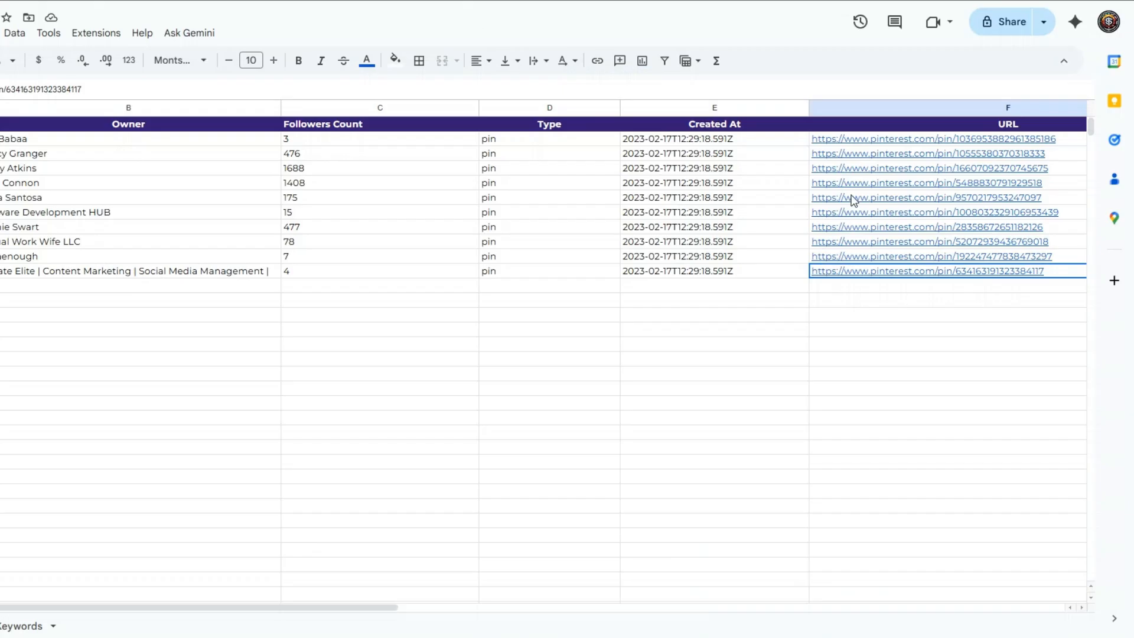
Step: Open the pin link in row 6 from Google Sheets and examine the pin page with its full description expanded
left_click(854, 198)
left_click(878, 235)
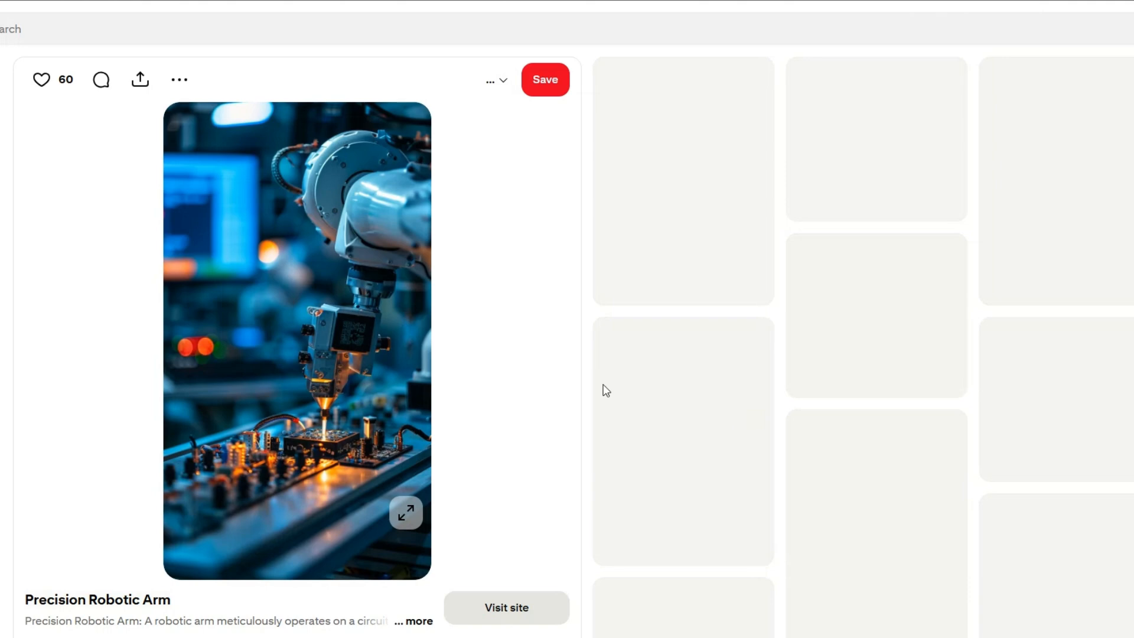
scroll(598, 389, "down", 4)
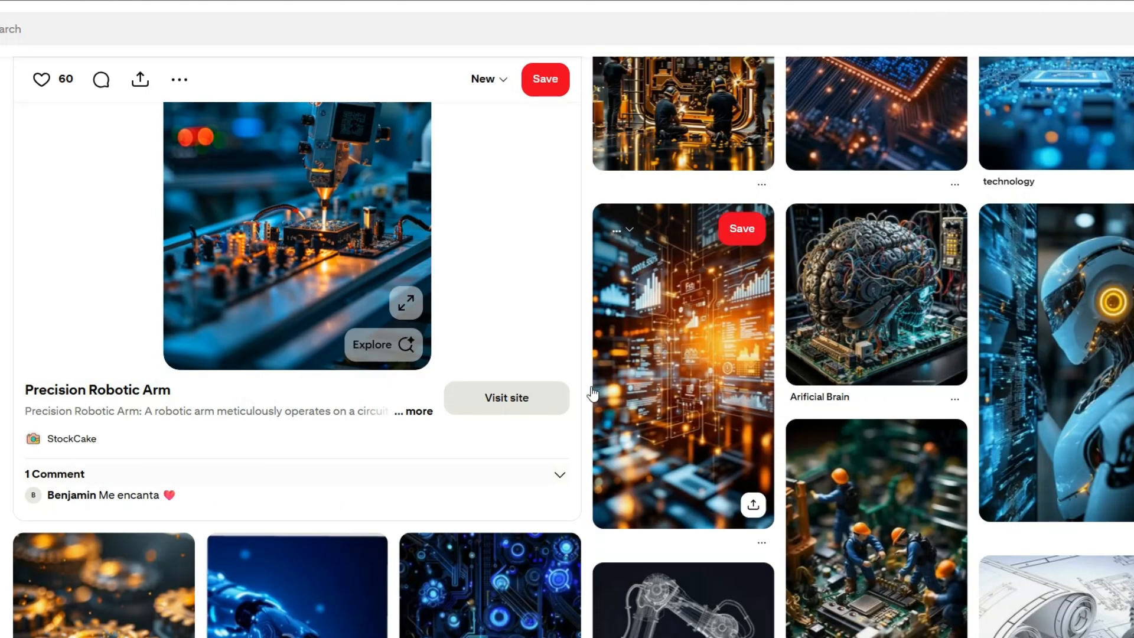
left_click(418, 411)
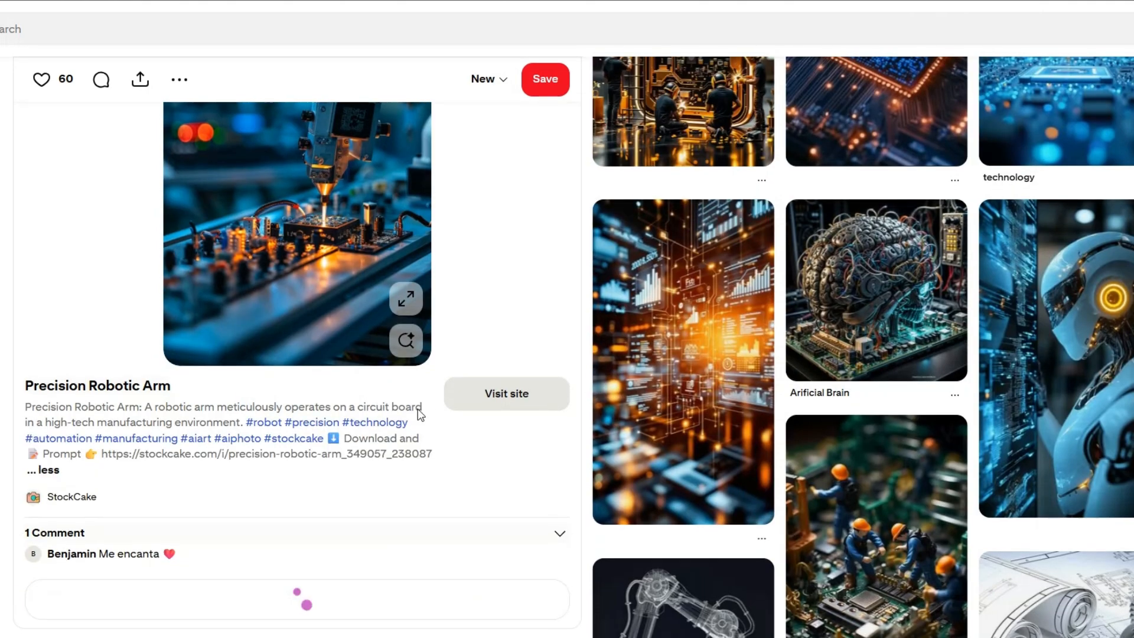
scroll(418, 412, "down", 3)
scroll(363, 355, "up", 7)
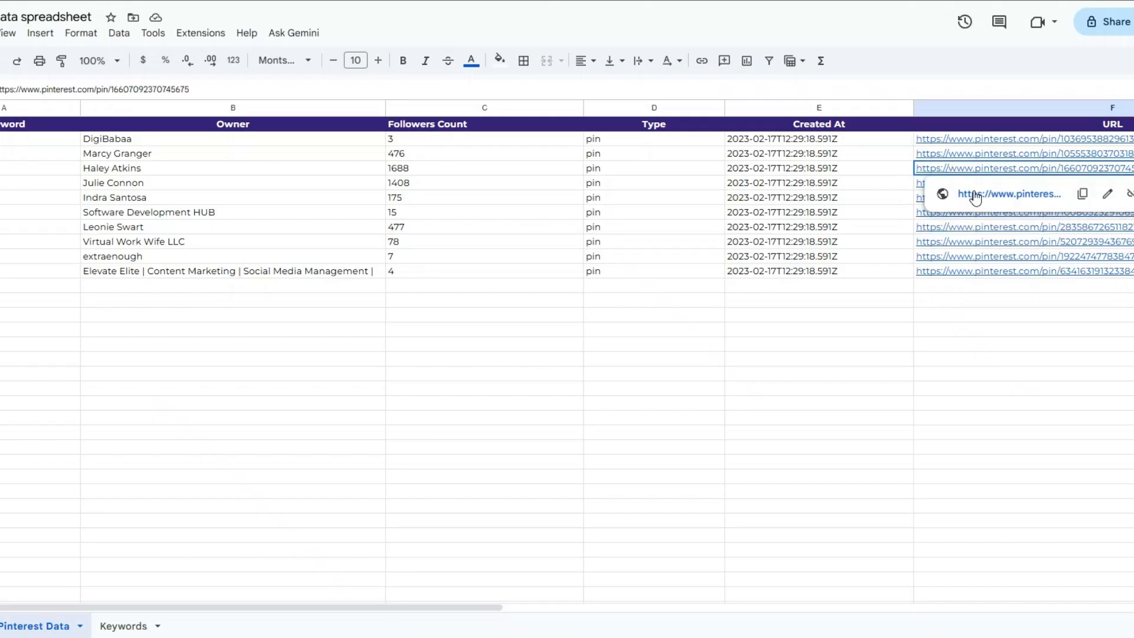
Step: Open the pin link in row 4 from Google Sheets, examine the pin's details and comments, and close the page
left_click(974, 194)
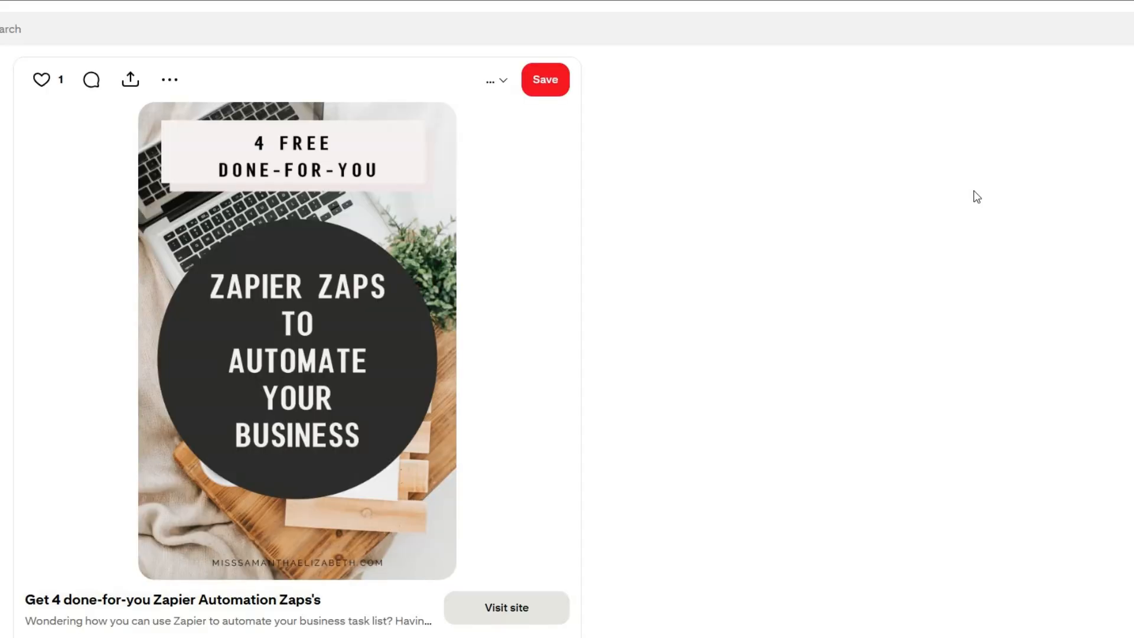
scroll(580, 321, "down", 5)
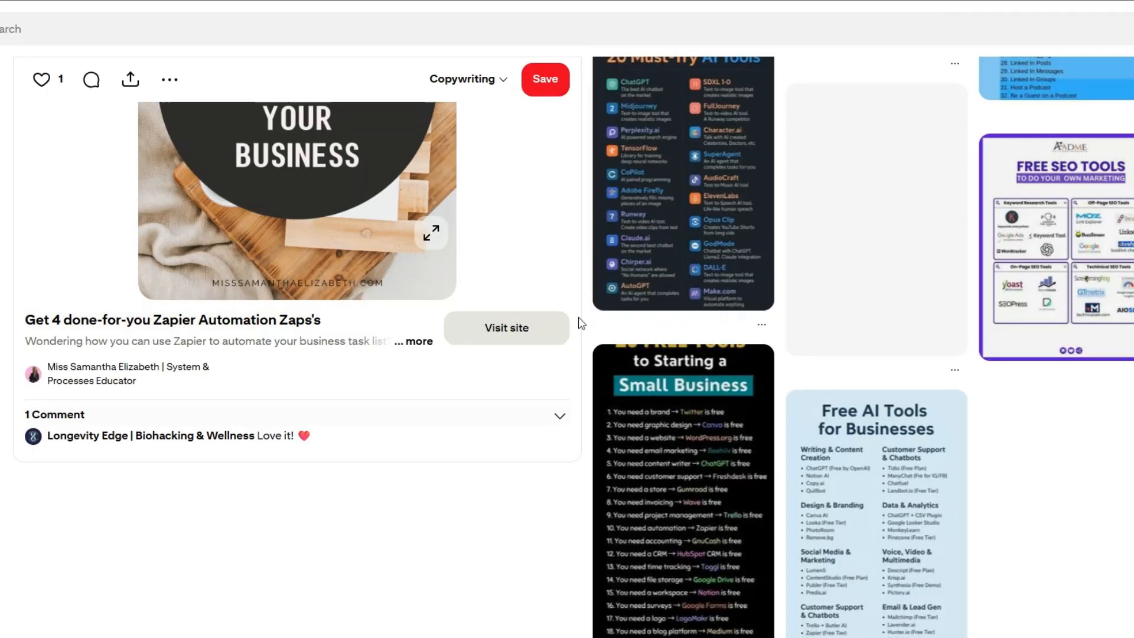
scroll(579, 321, "up", 5)
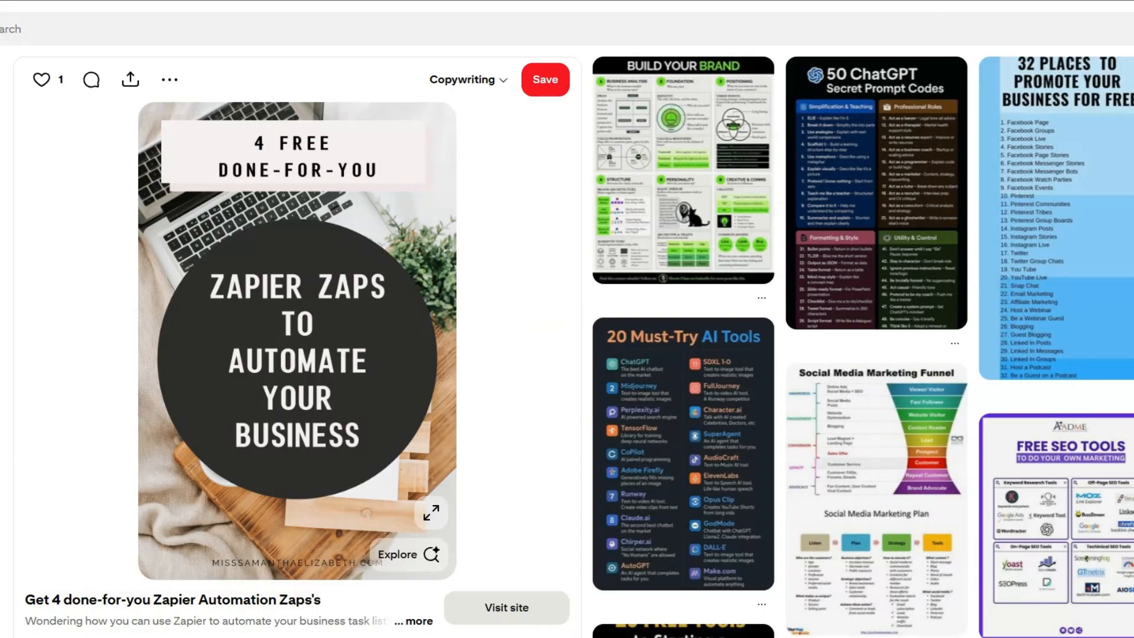
key("ctrl+w")
left_click(968, 350)
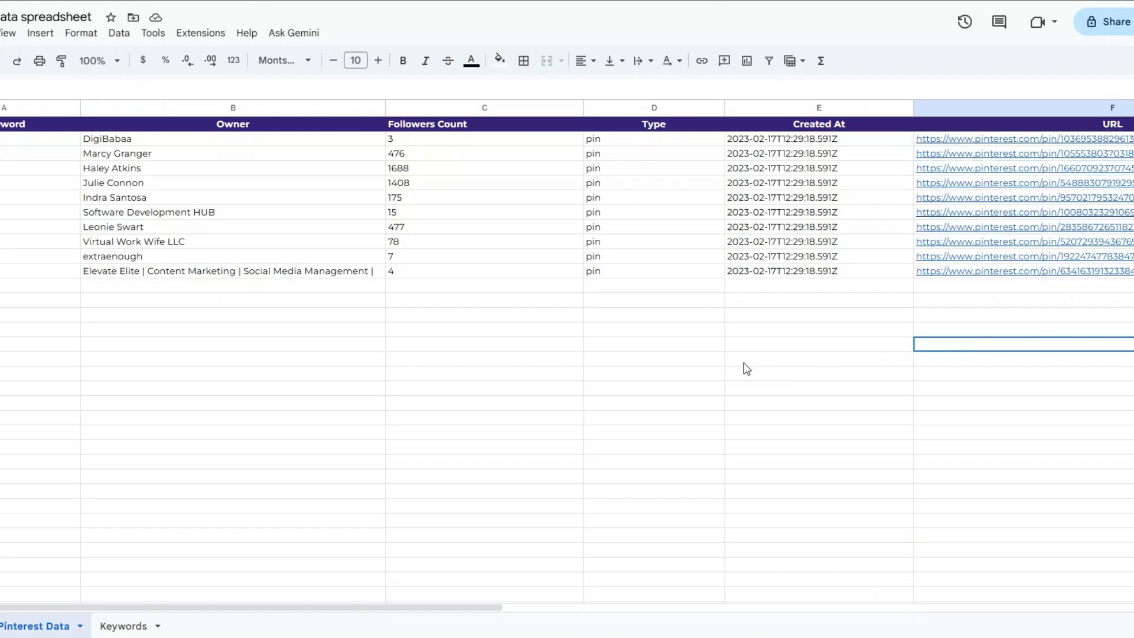
left_click(744, 360)
left_click(378, 373)
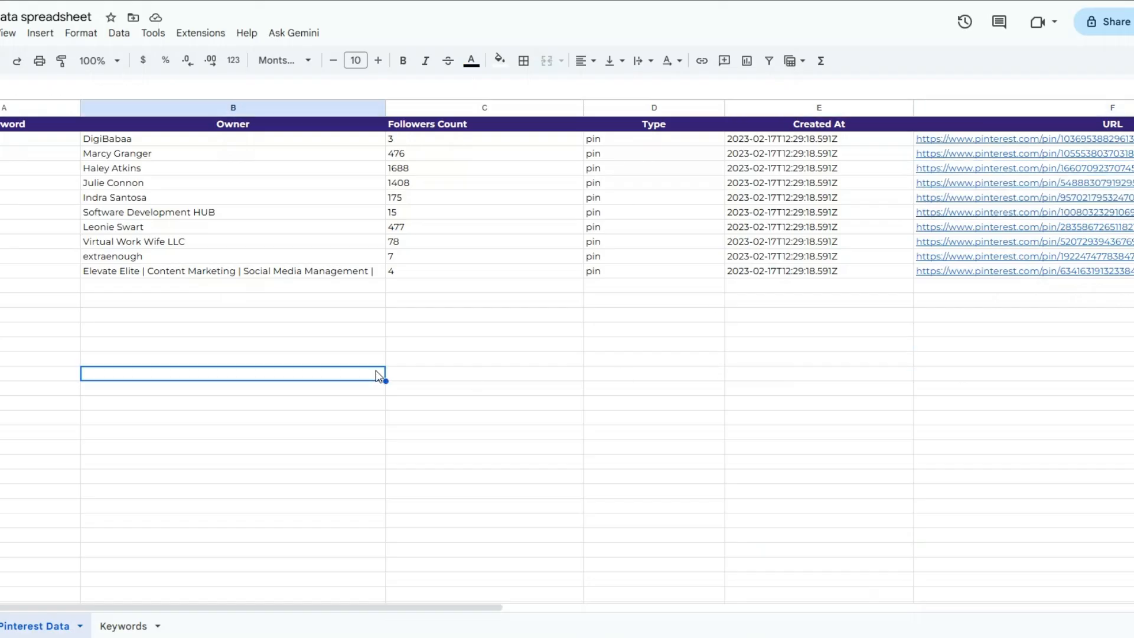
left_click(450, 332)
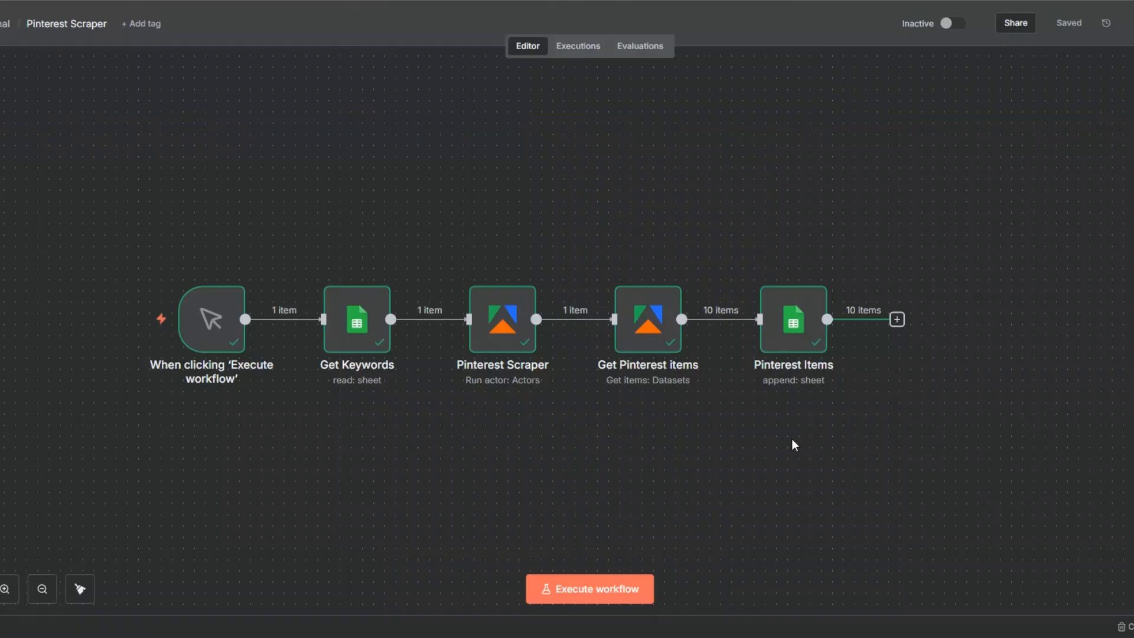
Step: Review the node chain from Get Keywords to Pinterest Items in n8n and the Pinterest Data columns in Google Sheets
mouse_move(368, 280)
mouse_move(512, 304)
mouse_move(661, 319)
mouse_move(798, 319)
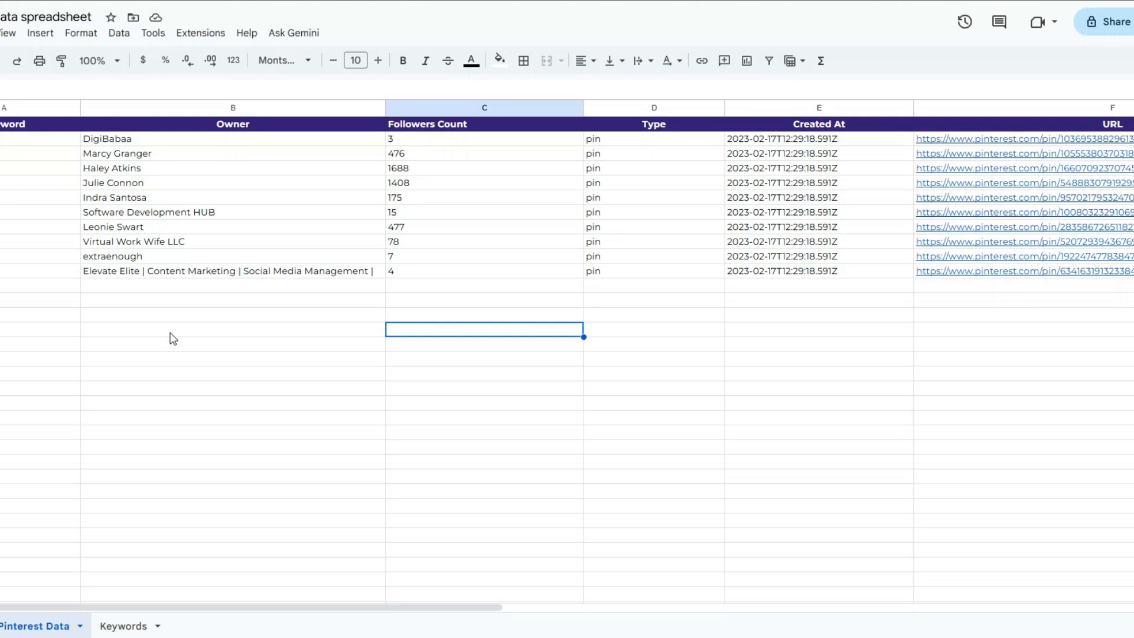
key("Left")
key("Left")
key("Up")
key("Right")
key("Right")
left_click(632, 330)
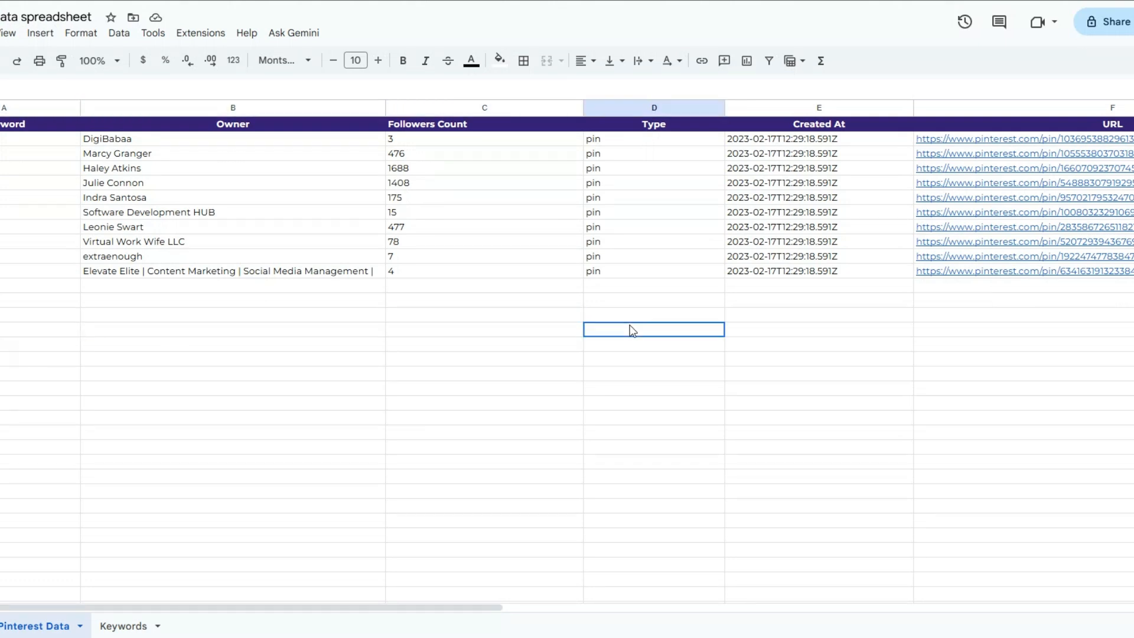
left_click(789, 319)
left_click(1065, 321)
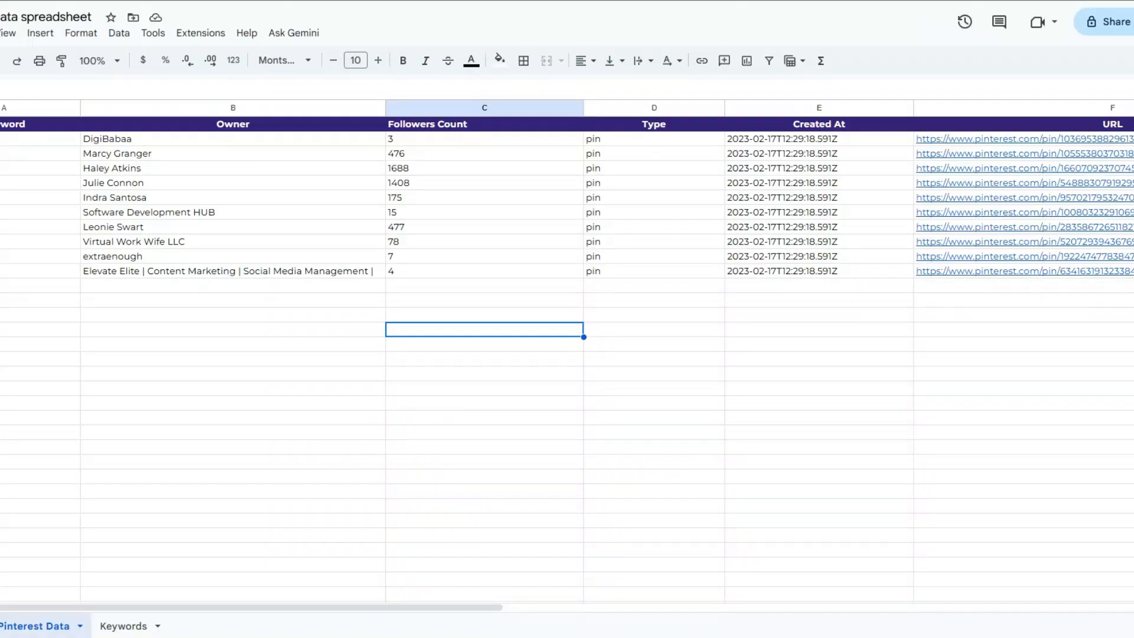
Step: Replace the keyword in cell A2 of the Keywords sheet with "marketing"
left_click(223, 627)
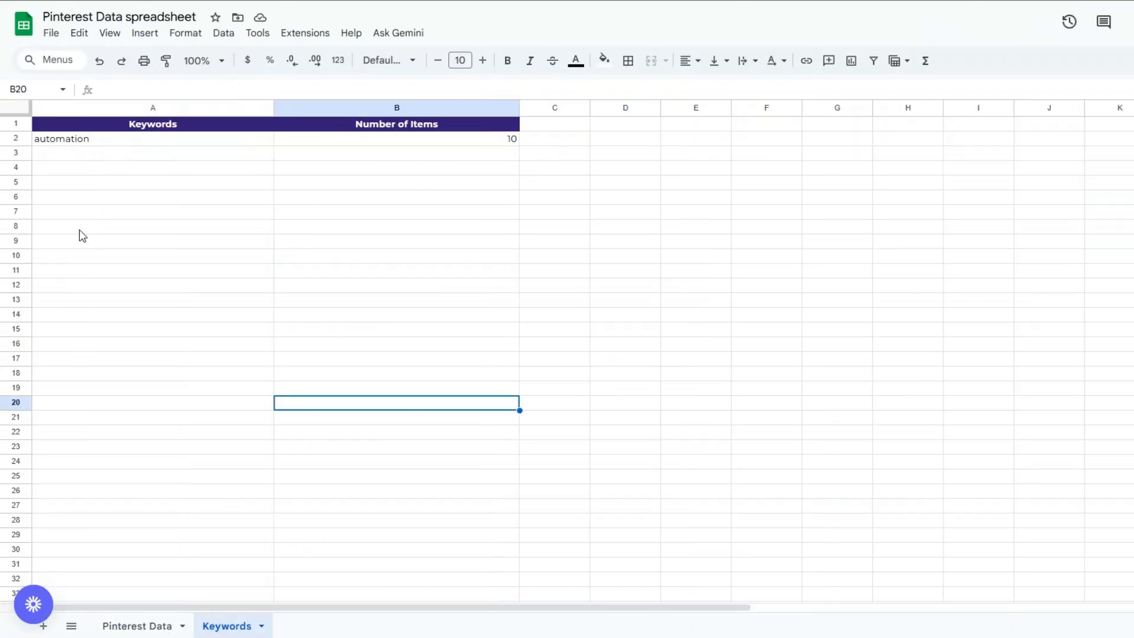
left_click(101, 139)
double_click(100, 138)
left_click_drag(101, 138, 33, 138)
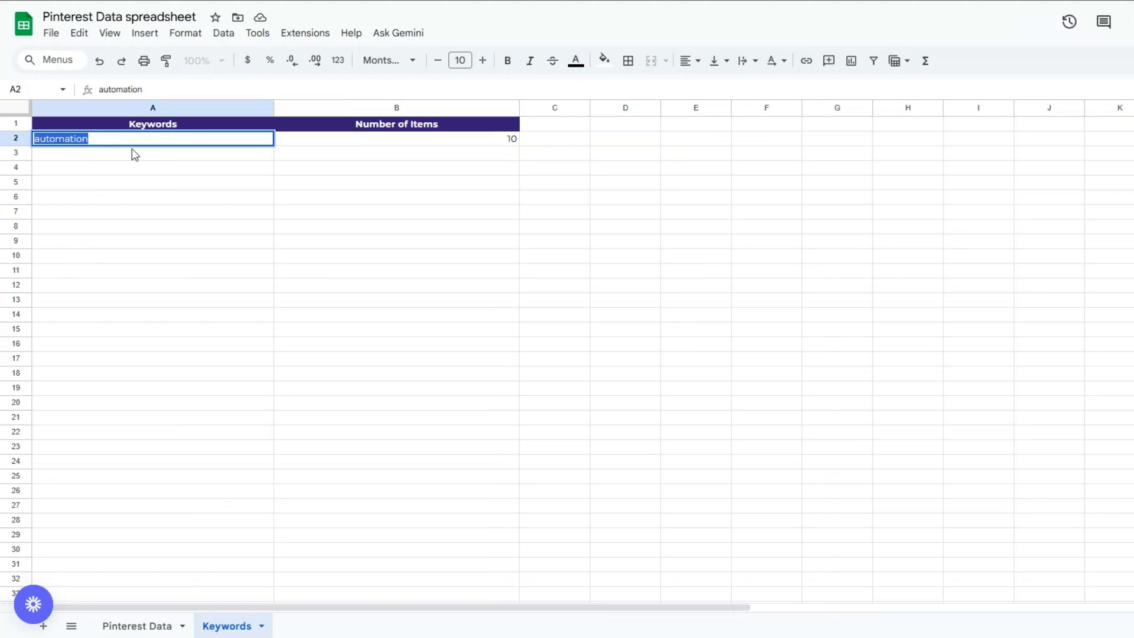
type("marketing")
left_click(136, 172)
left_click(385, 153)
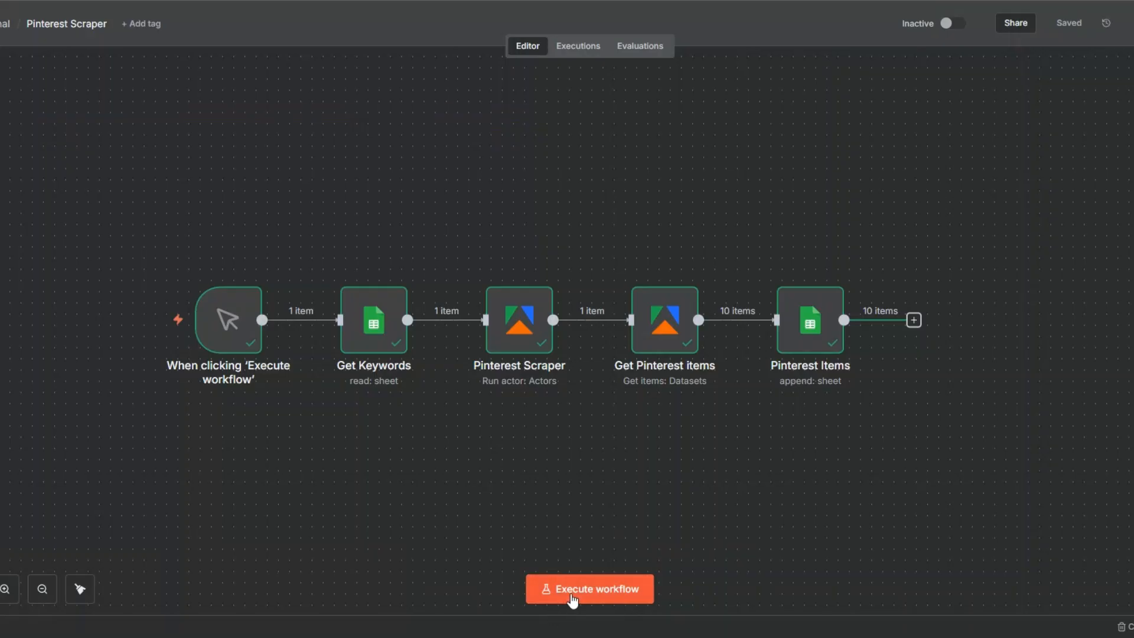
Step: Switch to n8n, execute the whole workflow, and check the Get Keywords node's output
left_click(571, 589)
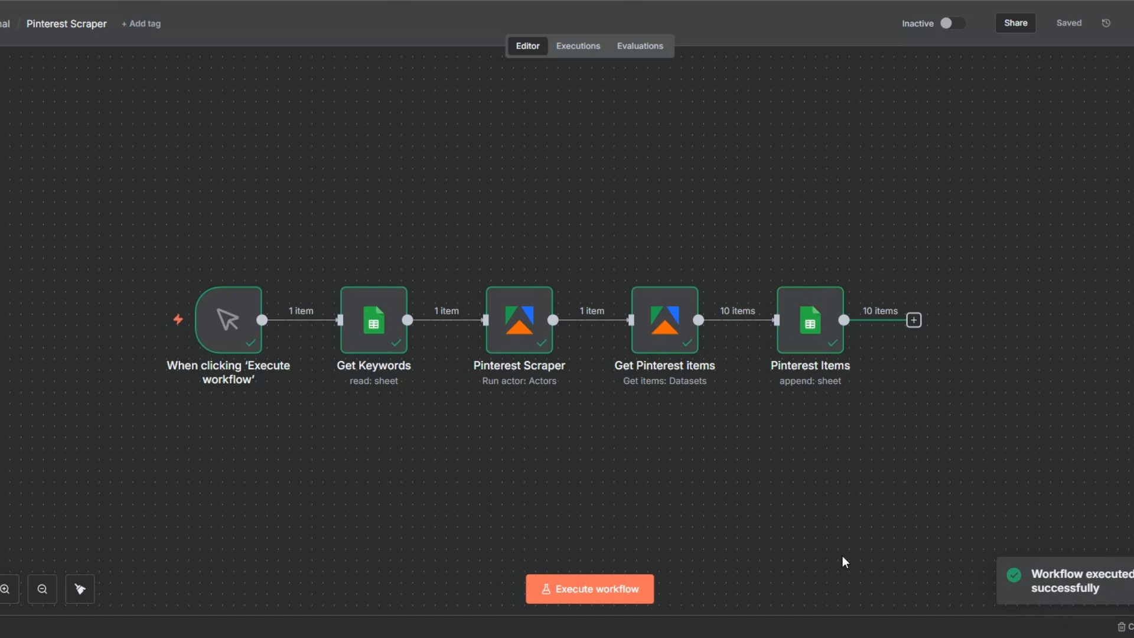
left_click(399, 269)
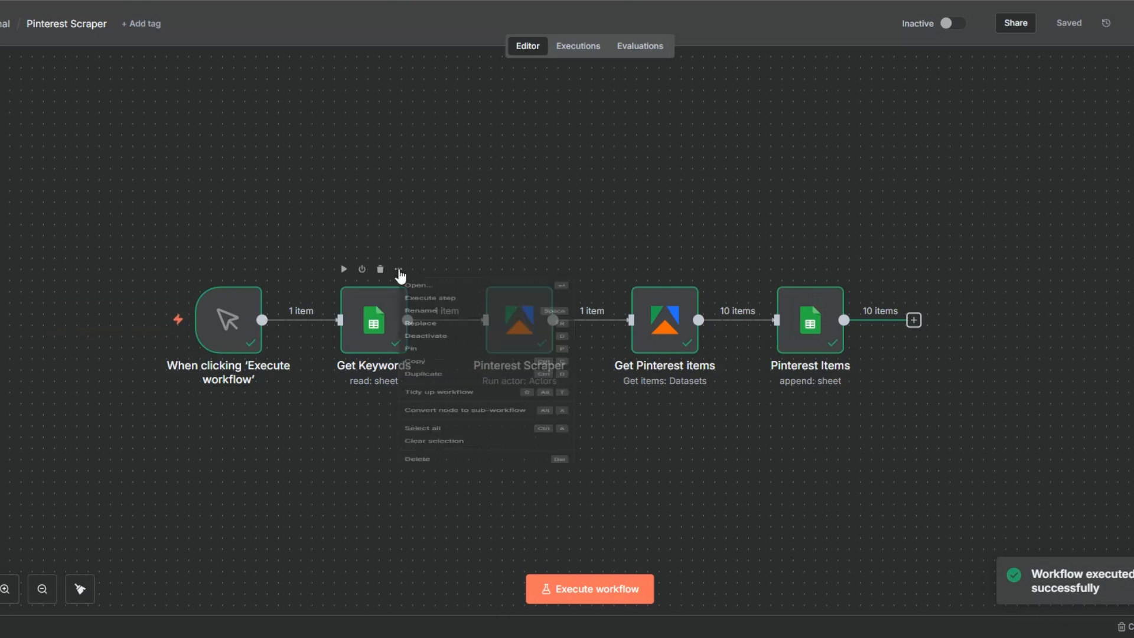
left_click(411, 291)
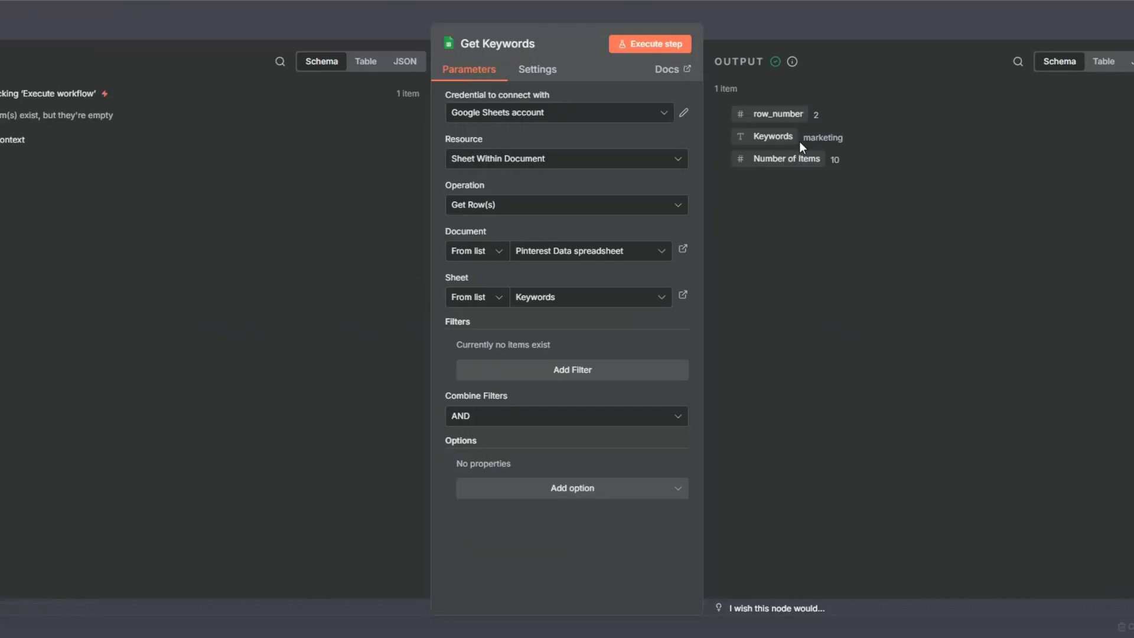
key("Escape")
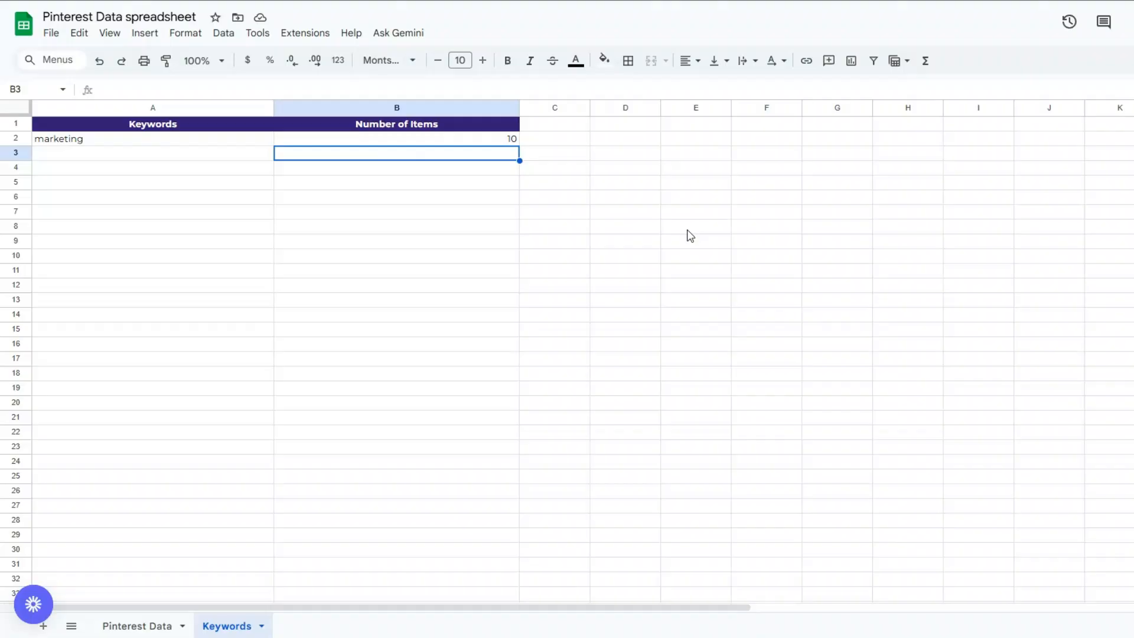
Step: Return to the Pinterest Data sheet in Google Sheets and examine the new marketing rows from Keyword to Created At
left_click(246, 405)
left_click(151, 625)
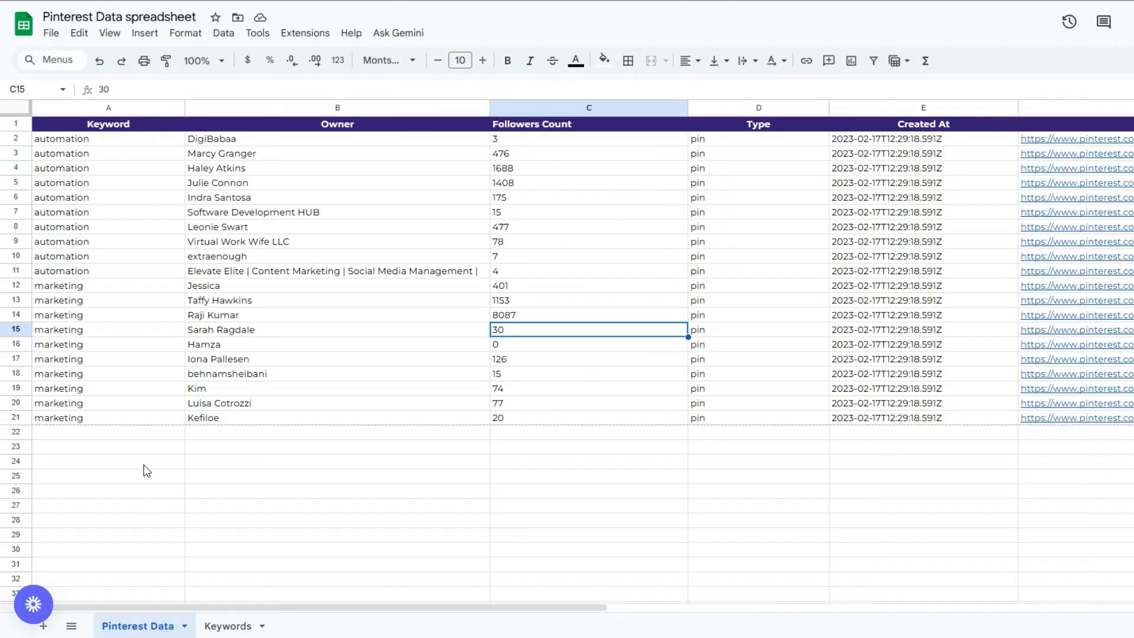
left_click(120, 358)
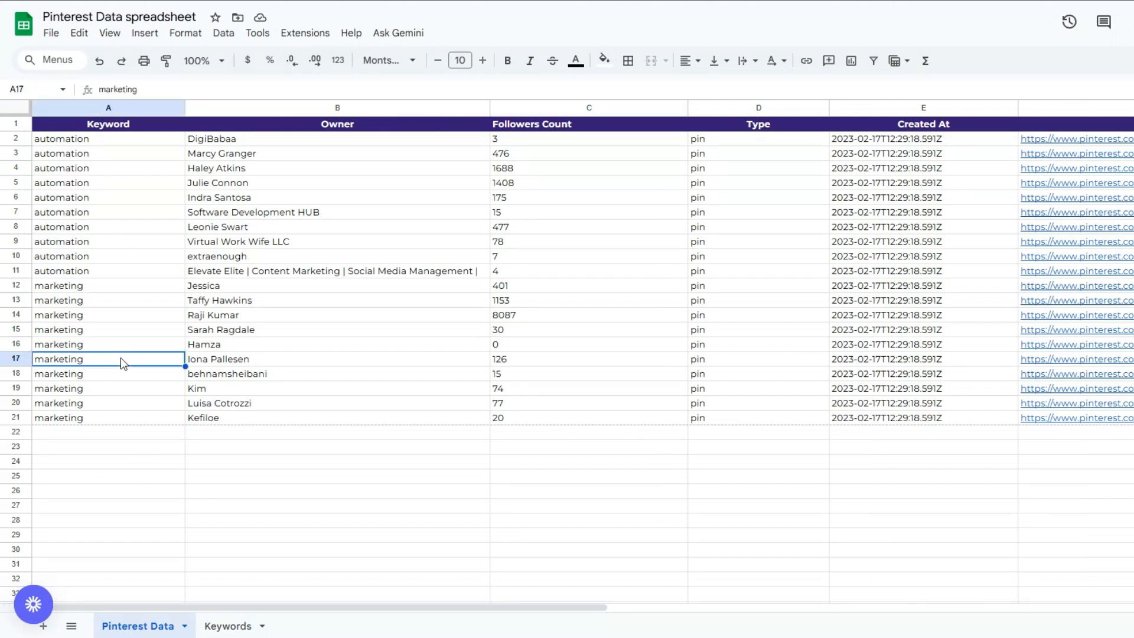
left_click(304, 348)
left_click(582, 374)
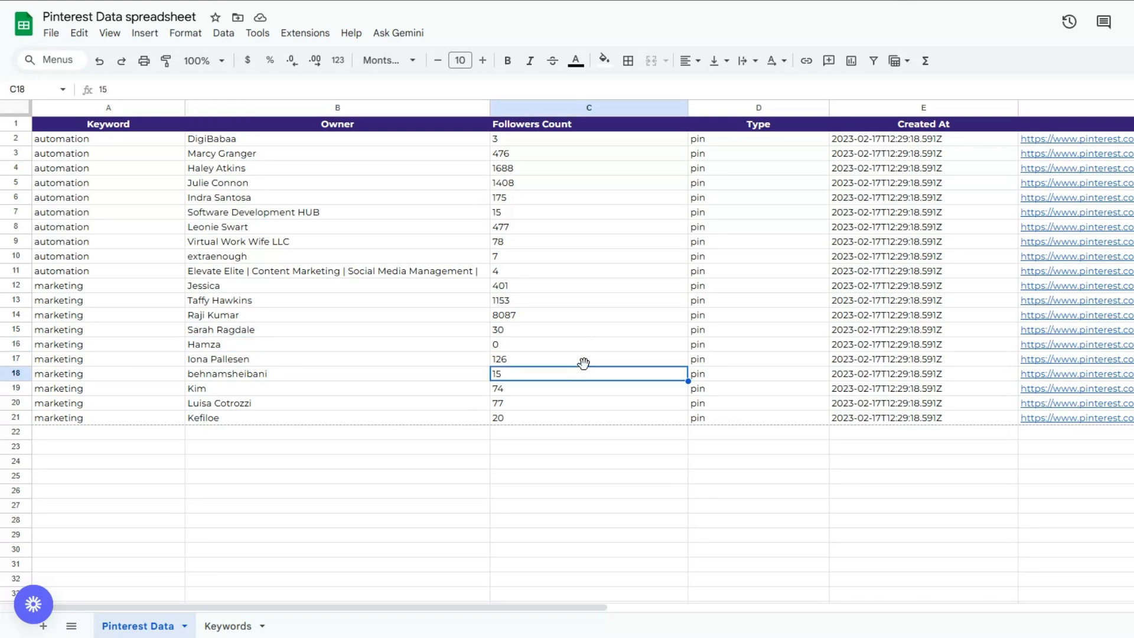
left_click(745, 361)
left_click(916, 362)
Step: Open the marketing pin link in row 17, examine the pin on Pinterest, and close the page
mouse_move(1119, 368)
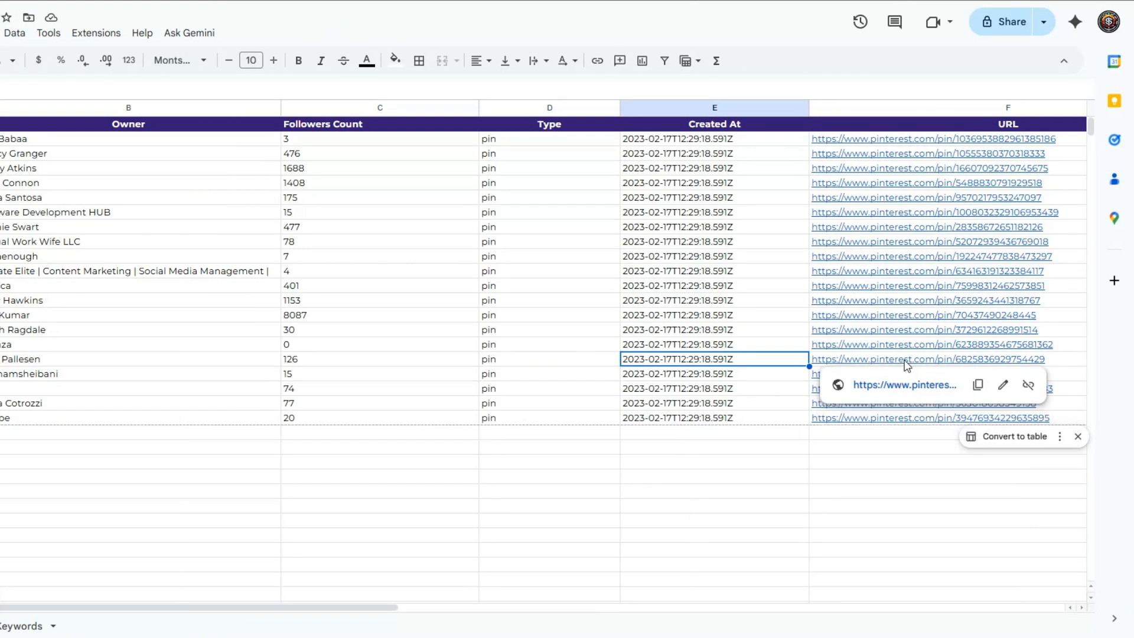
left_click(902, 363)
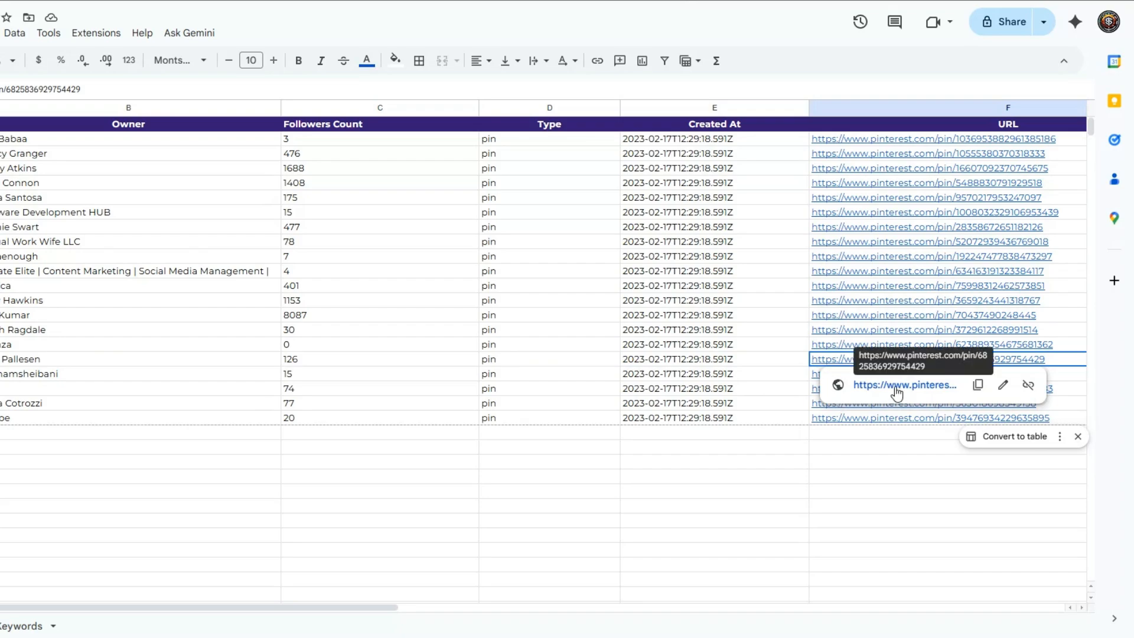
left_click(895, 389)
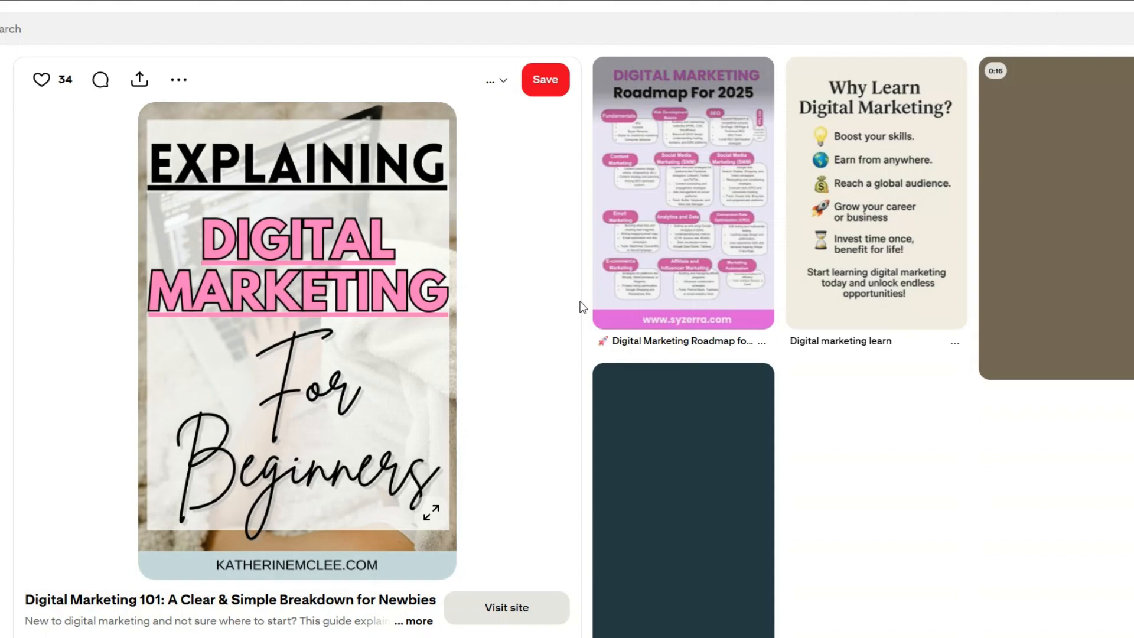
scroll(582, 307, "down", 4)
scroll(459, 308, "up", 3)
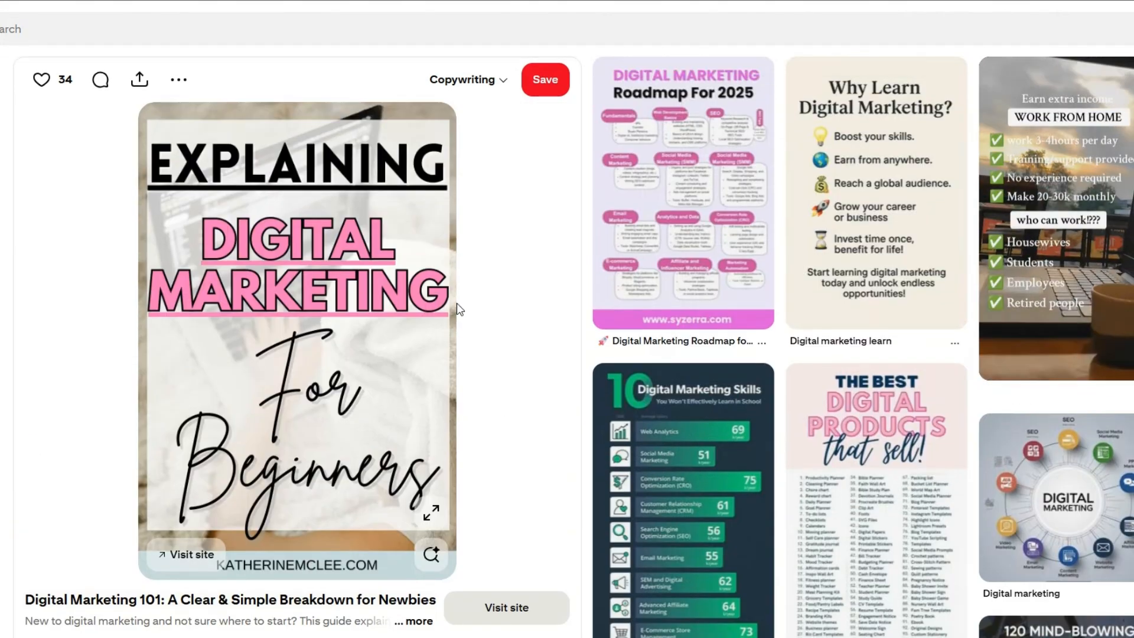
key("ctrl+w")
Step: Open the marketing pin link in row 20, view the pin on Pinterest, and close the page
left_click(976, 403)
left_click(984, 433)
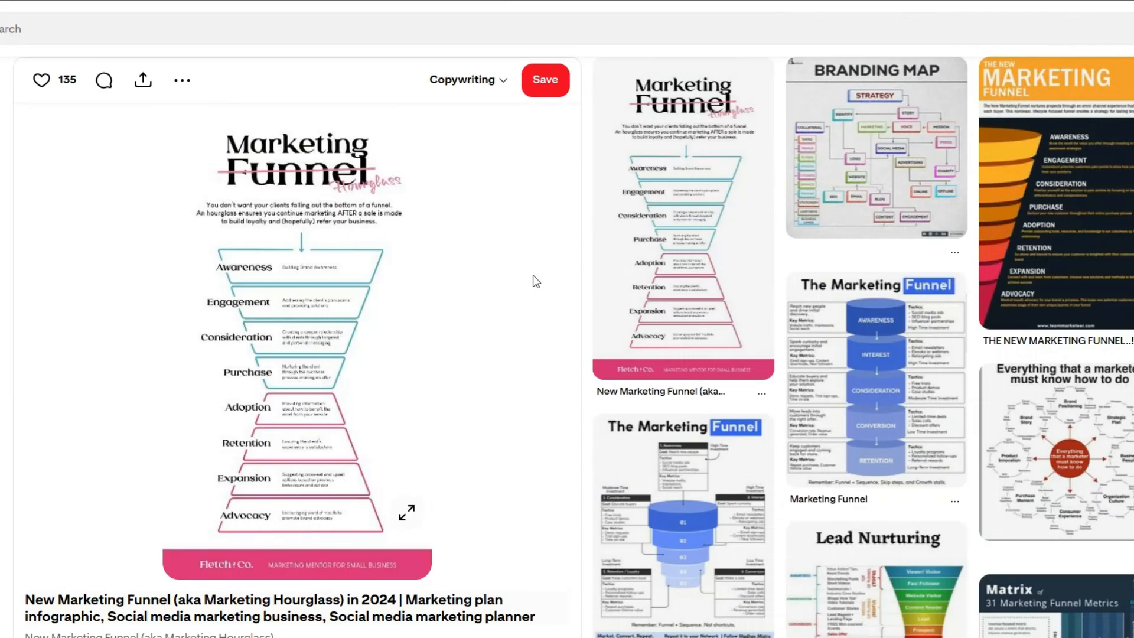
key("ctrl+w")
Step: Open the marketing pin link in row 14, examine the pin and its comments, and close the page
left_click(974, 312)
left_click(971, 338)
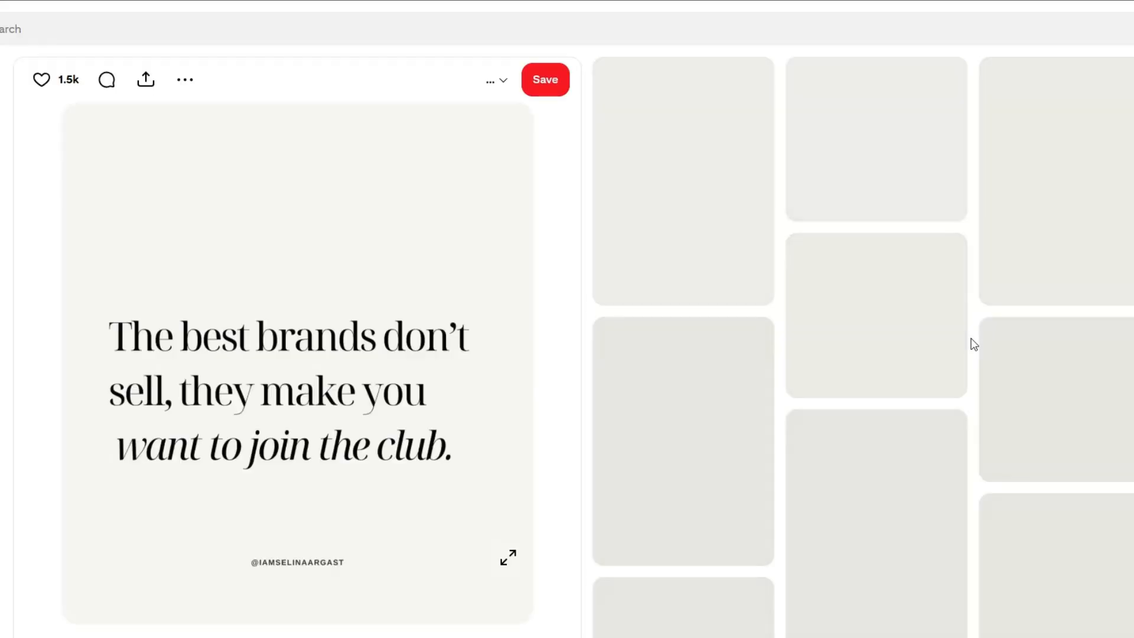
scroll(463, 286, "down", 5)
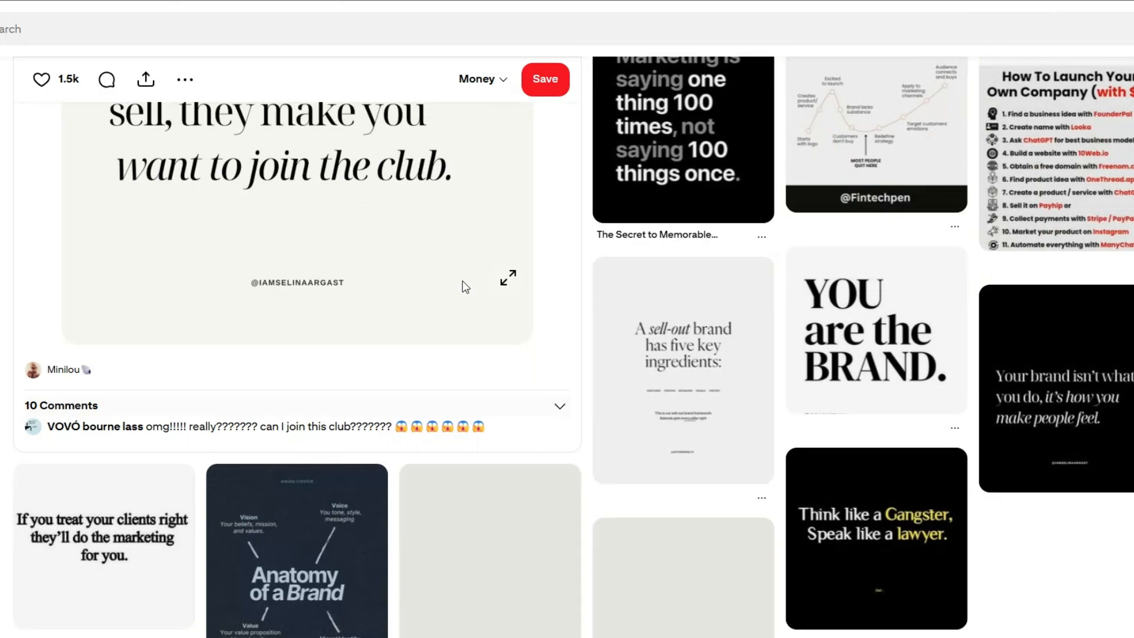
key("ctrl+w")
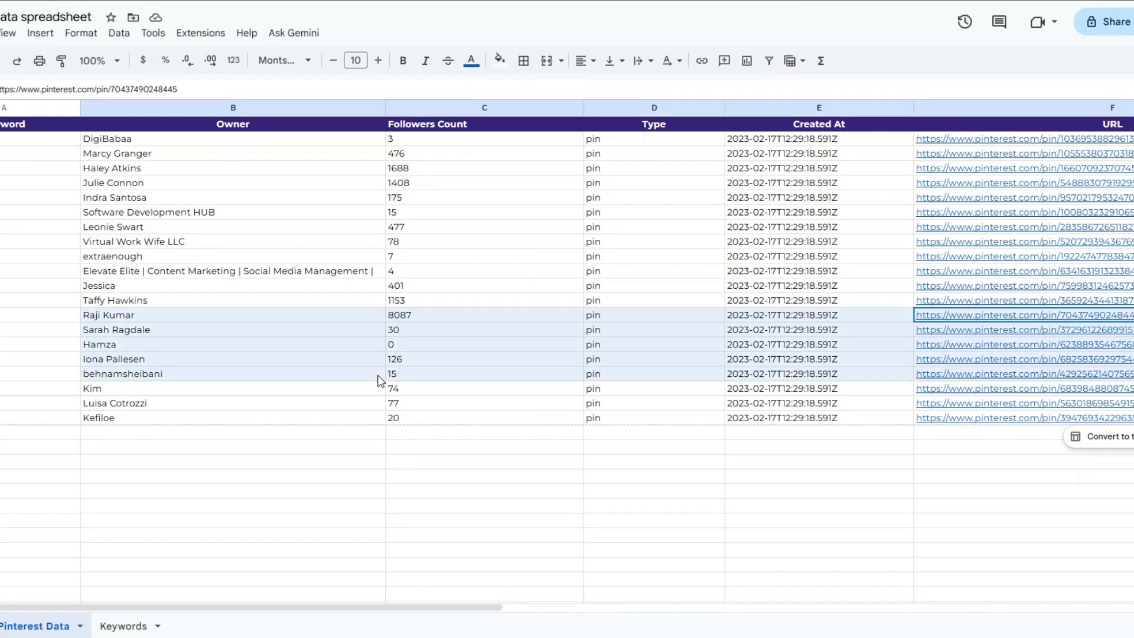
Step: Go through the Keyword, Owner, Followers Count, Type and URL values of the marketing rows in Pinterest Data
left_click(18, 393)
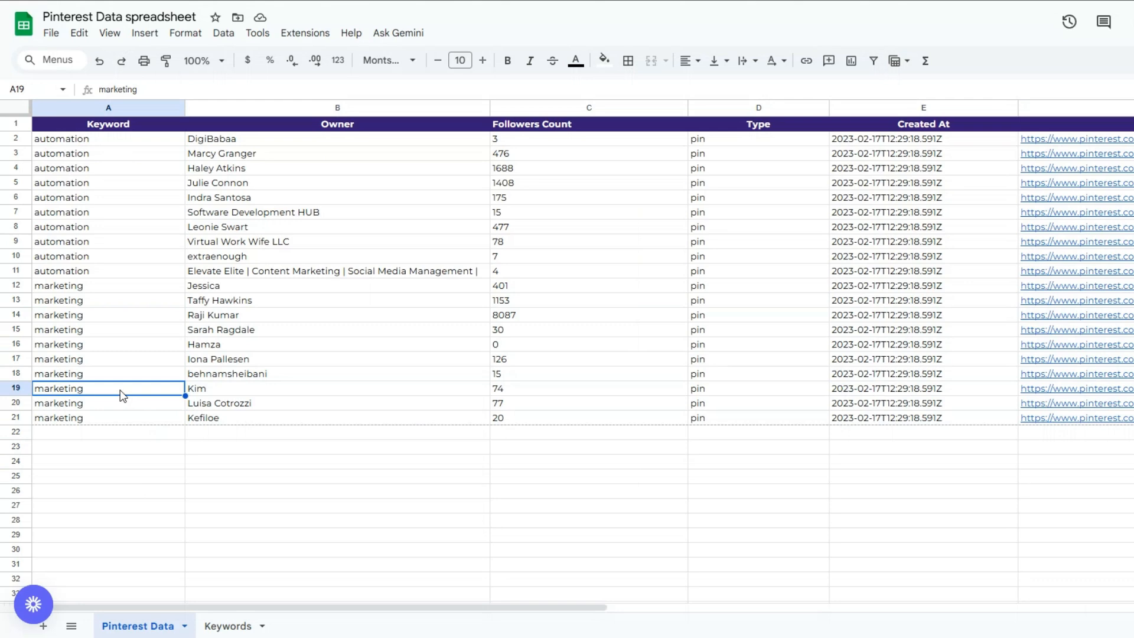
left_click(250, 391)
left_click(548, 387)
left_click(716, 362)
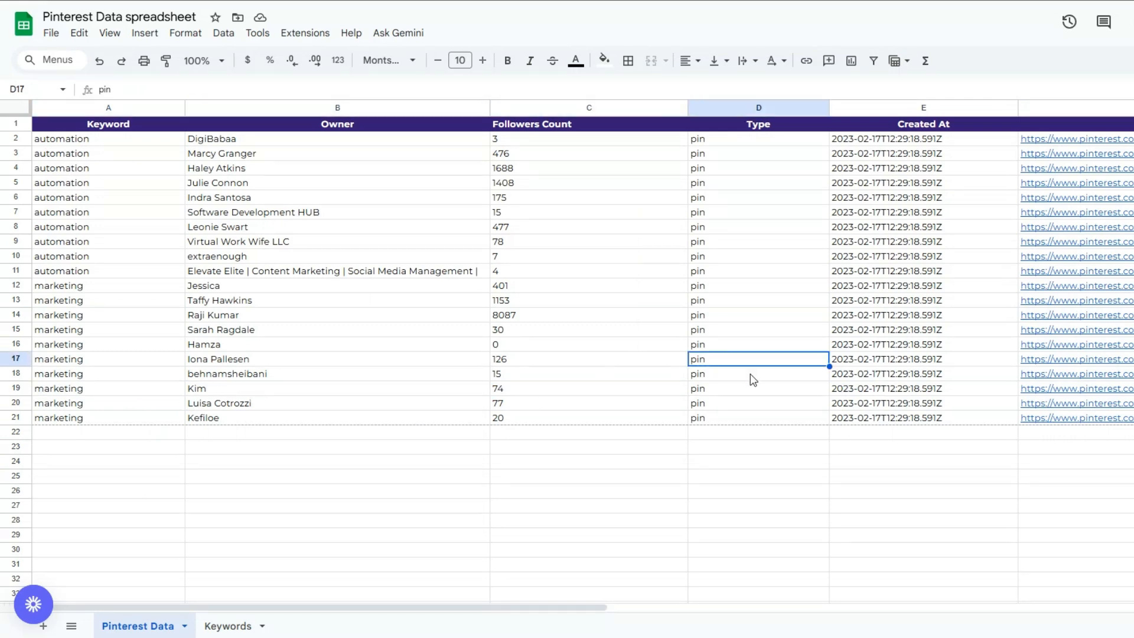
left_click(1106, 491)
left_click(1098, 359)
left_click(1096, 478, "shift")
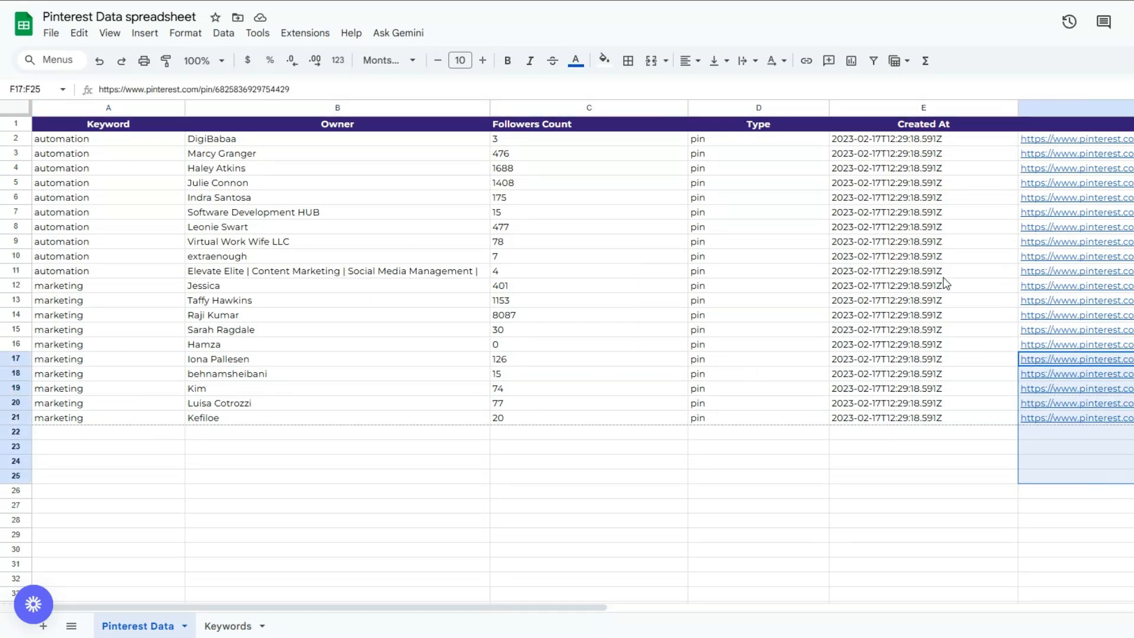